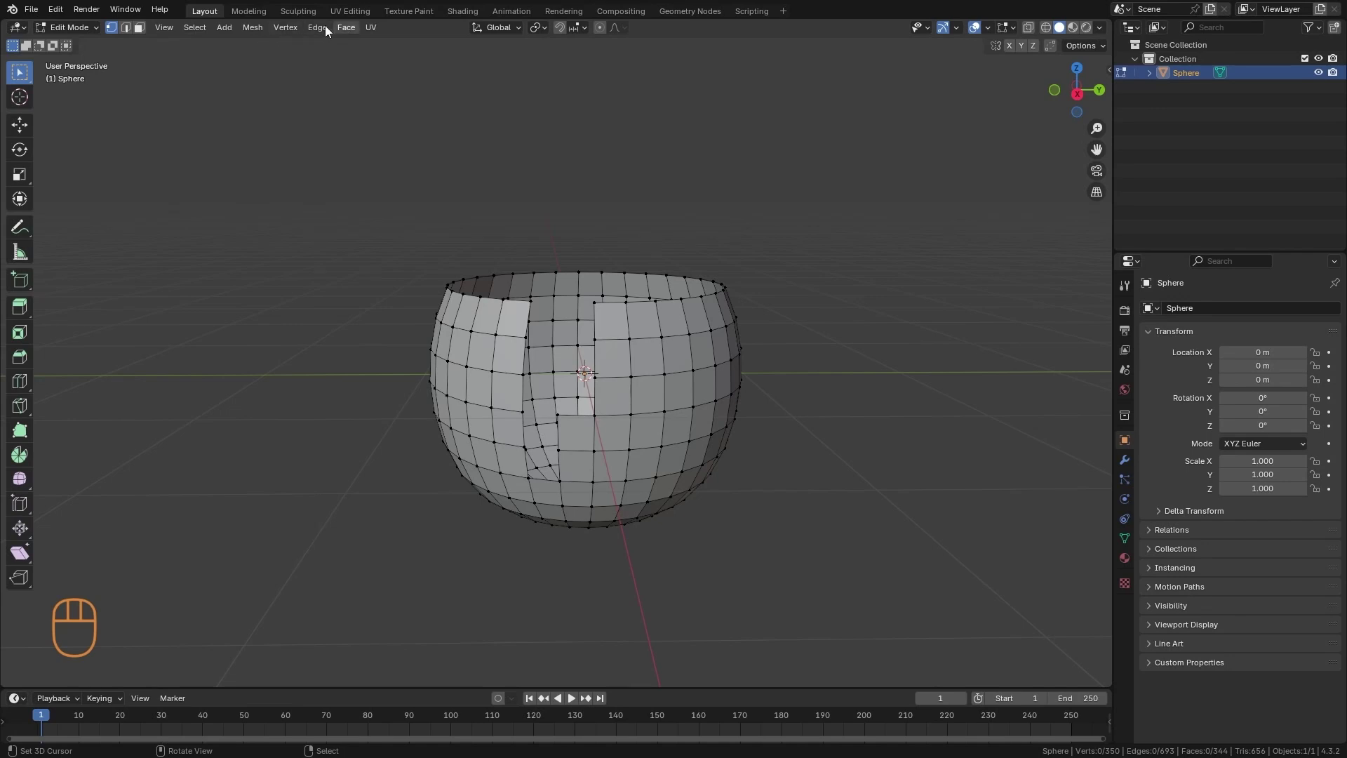
Create an edge across the gap from the stepped corner vertex to the vertex one row higher on the opposite side
{"action": "middle_click_drag", "start_coordinate": [588, 508], "coordinate": [663, 483], "text": "alt"}
{"action": "middle_click_drag", "start_coordinate": [663, 483], "coordinate": [681, 439], "text": "ctrl+alt"}
{"action": "middle_click_drag", "start_coordinate": [683, 438], "coordinate": [608, 469], "text": "alt+shift"}
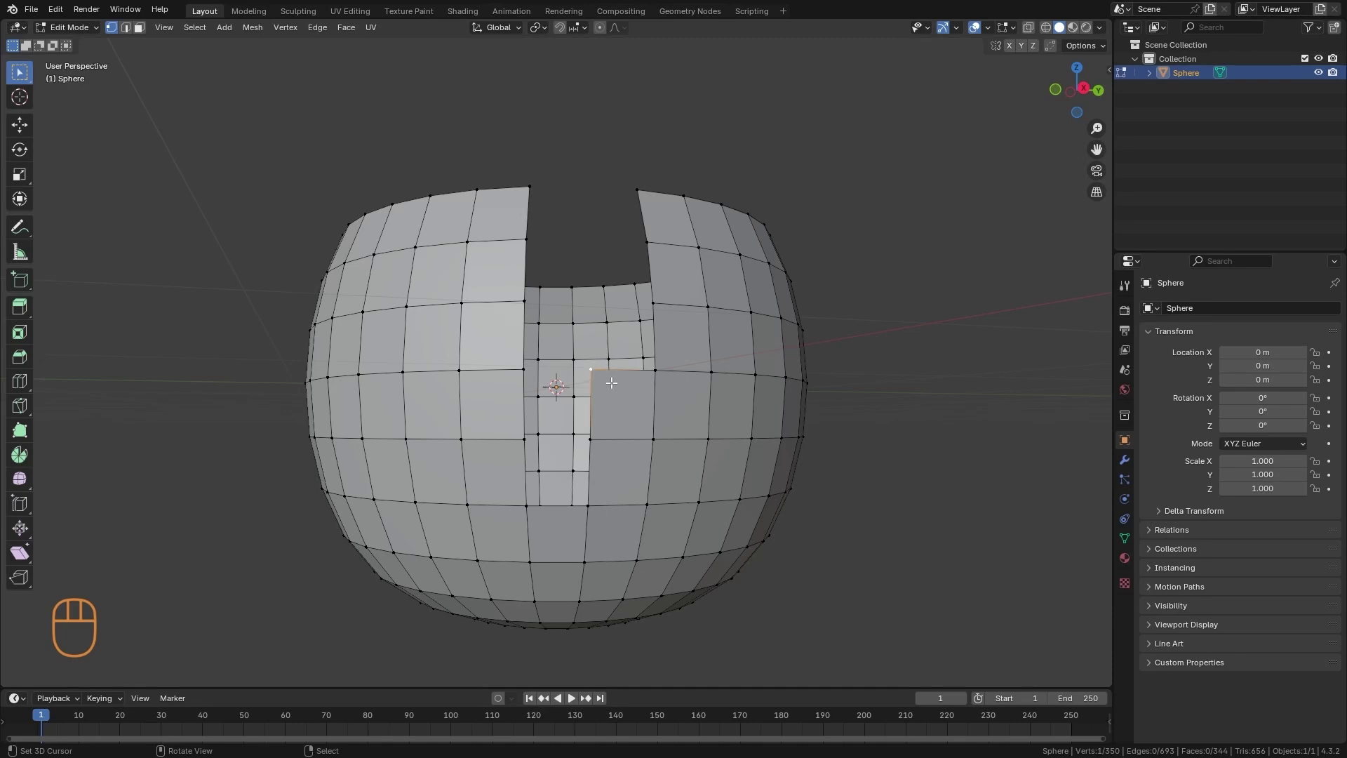
{"action": "middle_click_drag", "start_coordinate": [611, 382], "coordinate": [514, 459], "text": "alt"}
{"action": "right_click", "coordinate": [453, 336], "text": "shift"}
{"action": "middle_click_drag", "start_coordinate": [513, 460], "coordinate": [514, 431], "text": "ctrl+alt"}
{"action": "middle_click_drag", "start_coordinate": [513, 431], "coordinate": [484, 442], "text": "alt"}
{"action": "key", "text": "f"}
{"action": "middle_click_drag", "start_coordinate": [485, 442], "coordinate": [521, 410], "text": "alt"}
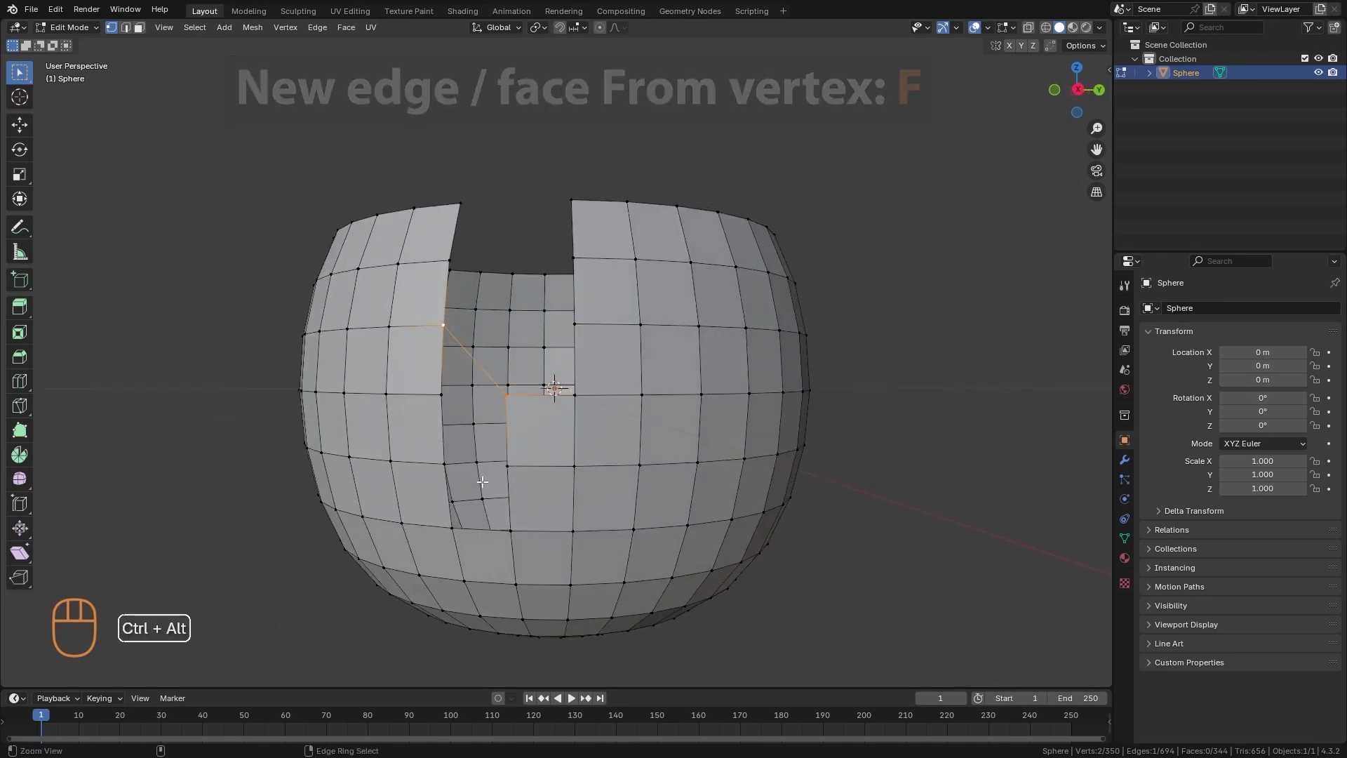
Add the vertex directly below on the gap's side to the selection, fill a triangular face, and clear the selection
{"action": "middle_click_drag", "start_coordinate": [481, 481], "coordinate": [474, 413], "text": "ctrl"}
{"action": "right_click", "coordinate": [339, 453], "text": "shift"}
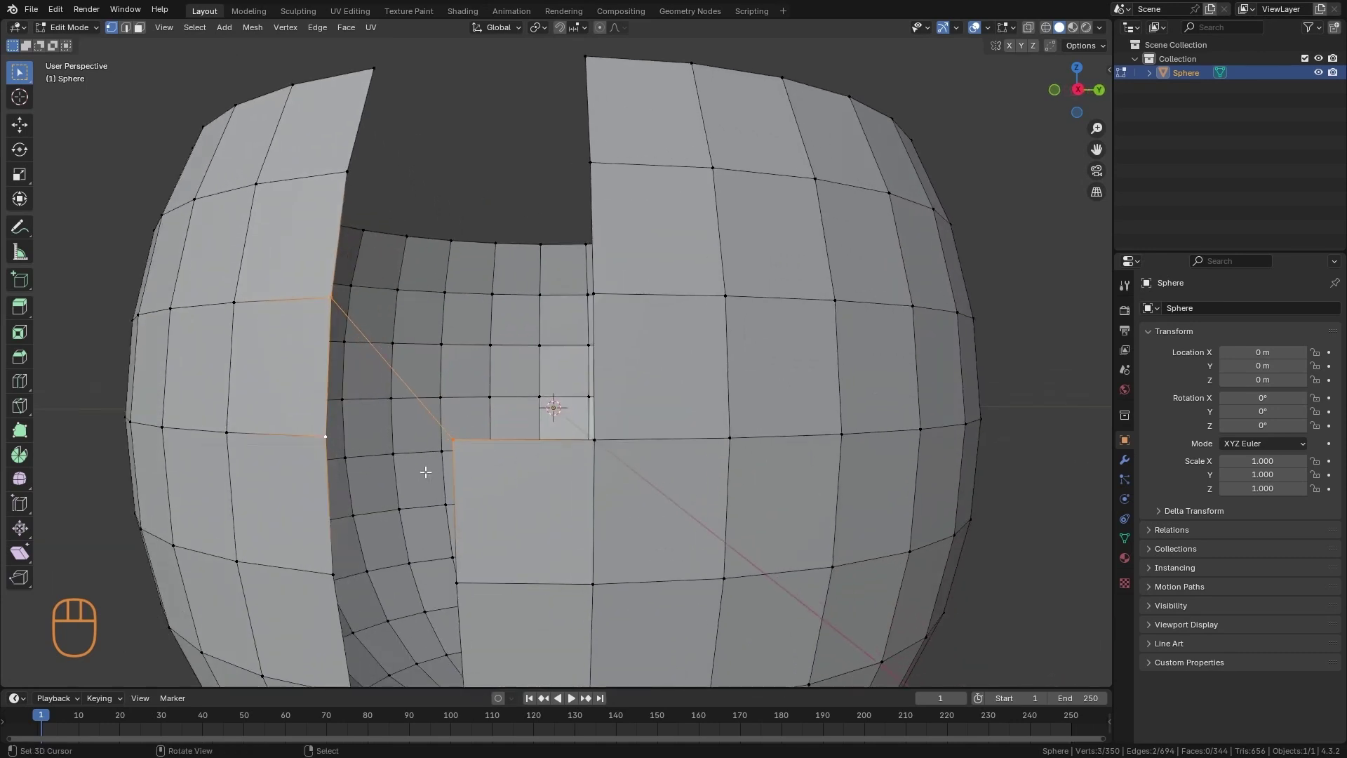
{"action": "key", "text": "f"}
{"action": "key", "text": "alt+a"}
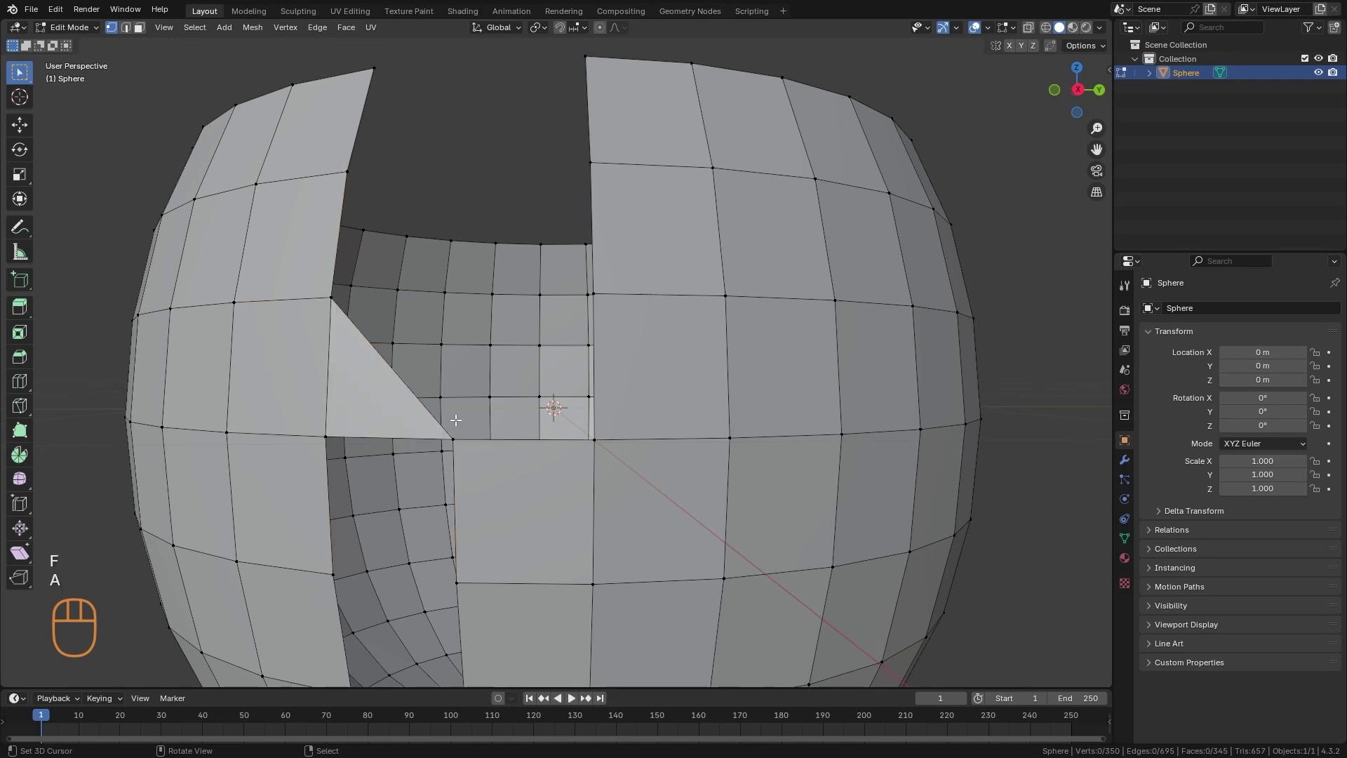
{"action": "scroll", "coordinate": [432, 393], "scroll_direction": "down", "scroll_amount": 3}
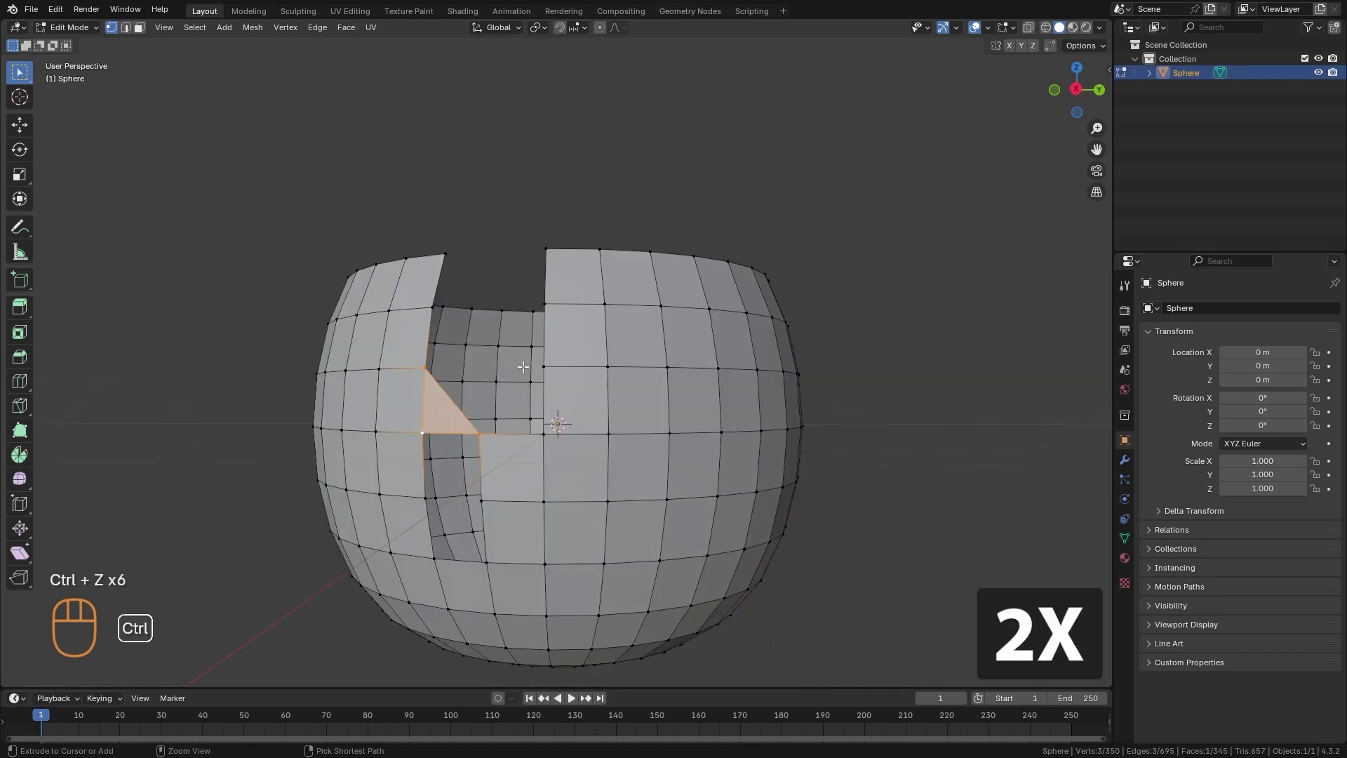
Undo the triangular face and the diagonal edge, and clear the vertex selection
{"action": "key", "text": "ctrl+z"}
{"action": "key", "text": "ctrl+z"}
{"action": "key", "text": "ctrl+z"}
{"action": "key", "text": "alt+a"}
Fill the lowest quad of the gap's narrow slot with a face made from its four corner vertices
{"action": "middle_click_drag", "start_coordinate": [537, 477], "coordinate": [574, 461]}
{"action": "scroll", "coordinate": [574, 461], "scroll_direction": "up", "scroll_amount": 1}
{"action": "right_click", "coordinate": [577, 584]}
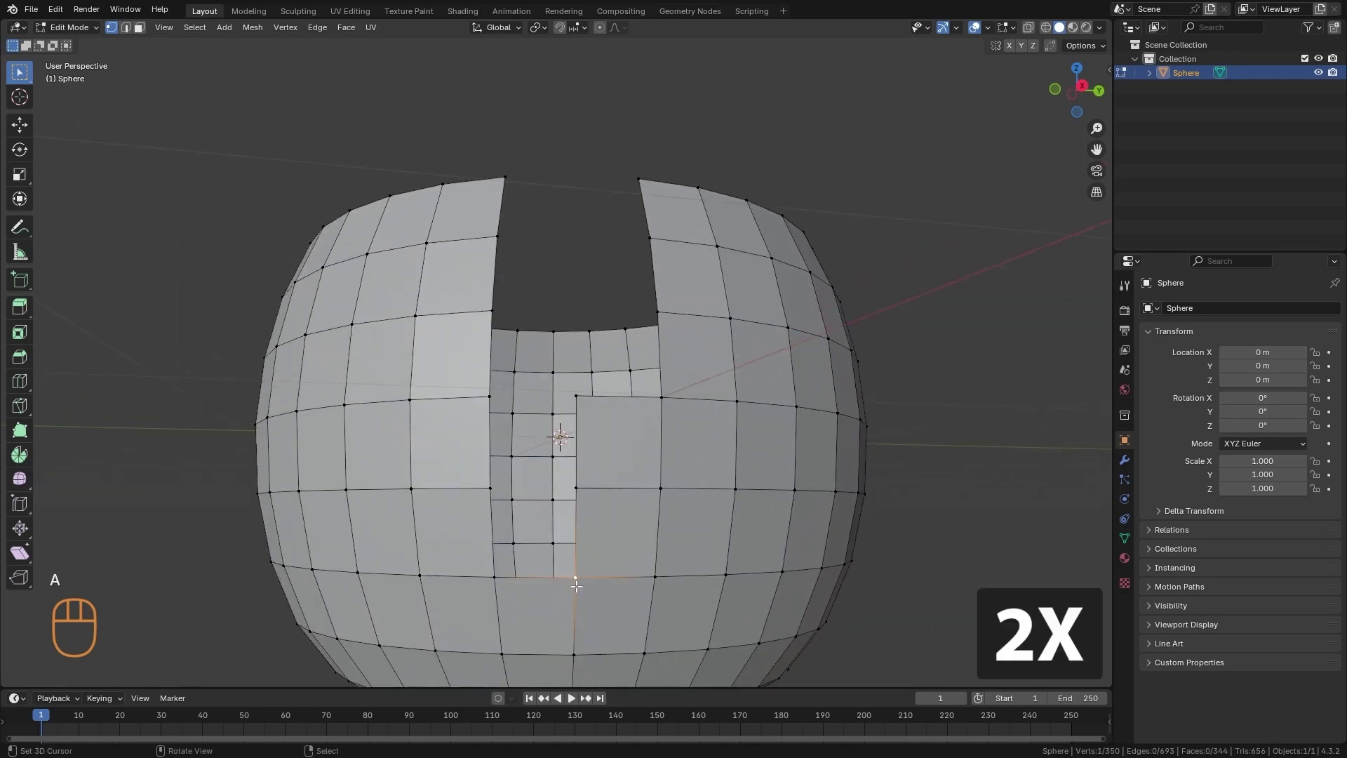
{"action": "right_click", "coordinate": [496, 579], "text": "shift"}
{"action": "right_click", "coordinate": [491, 492], "text": "shift"}
{"action": "right_click", "coordinate": [584, 491], "text": "shift"}
{"action": "key", "text": "f"}
{"action": "scroll", "coordinate": [577, 508], "scroll_direction": "down", "scroll_amount": 1}
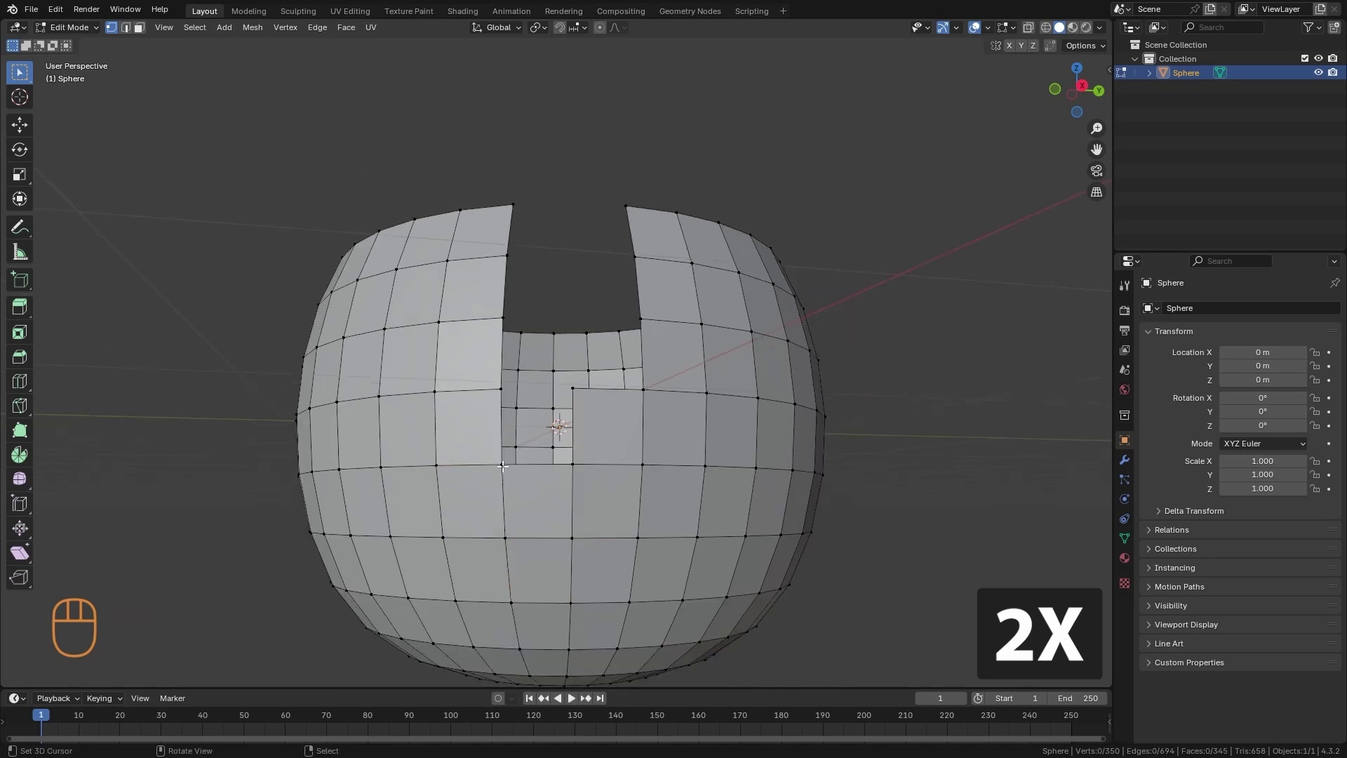
Fill the remaining upper quad of the narrow slot from its four surrounding vertices
{"action": "right_click", "coordinate": [502, 469]}
{"action": "right_click", "coordinate": [575, 471], "text": "shift"}
{"action": "right_click", "coordinate": [580, 395], "text": "shift"}
{"action": "right_click", "coordinate": [502, 393], "text": "shift"}
{"action": "key", "text": "f"}
Extrude a vertex from the gap's side edge once across the opening and twice upward to rim height
{"action": "middle_click_drag", "start_coordinate": [621, 350], "coordinate": [603, 355]}
{"action": "right_click", "coordinate": [582, 340]}
{"action": "middle_click_drag", "start_coordinate": [604, 405], "coordinate": [610, 426]}
{"action": "key", "text": "e"}
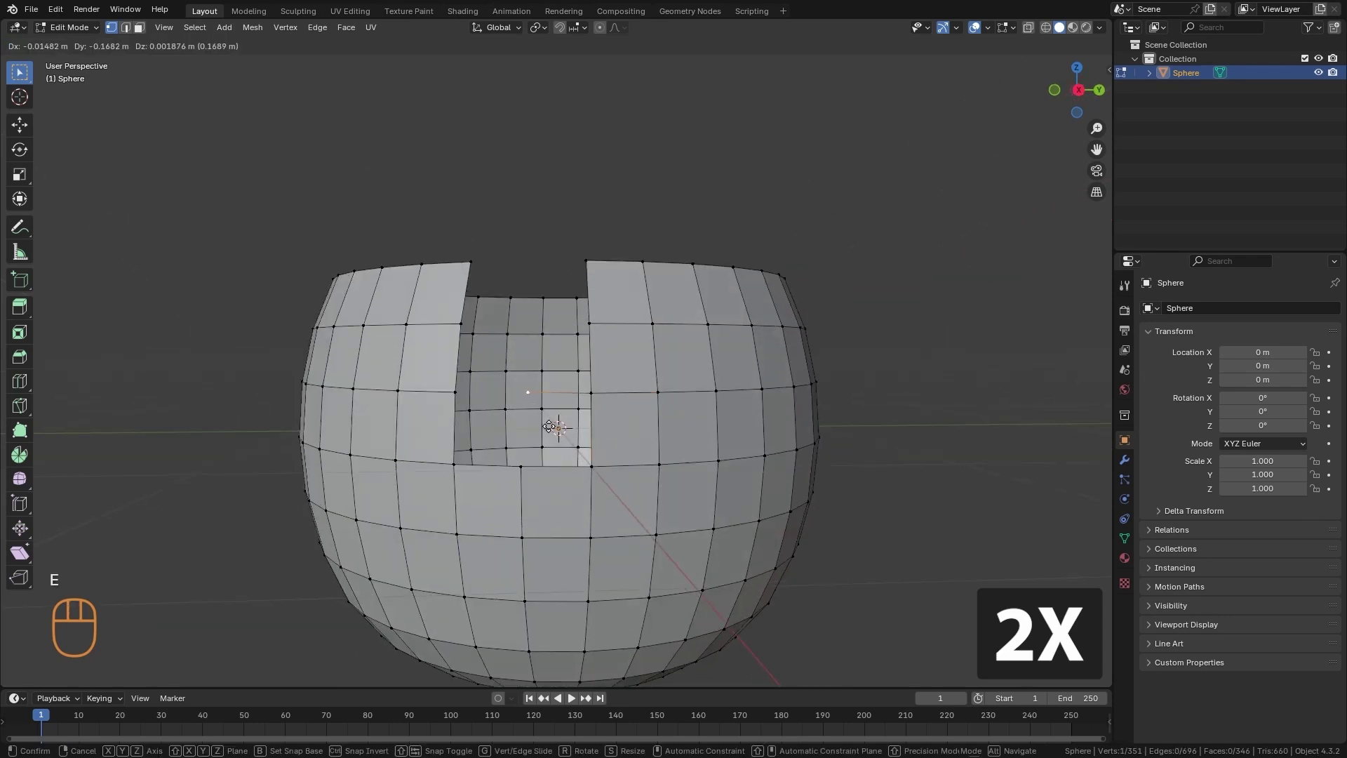
{"action": "left_click", "coordinate": [539, 396]}
{"action": "key", "text": "e"}
{"action": "left_click", "coordinate": [538, 332]}
{"action": "key", "text": "e"}
{"action": "left_click", "coordinate": [541, 268]}
Join the extruded chain's upper end to the neighbouring rim vertex and fill the column of three faces beneath it
{"action": "right_click", "coordinate": [591, 269], "text": "shift"}
{"action": "key", "text": "f"}
{"action": "key", "text": "f"}
{"action": "key", "text": "f"}
{"action": "key", "text": "f"}
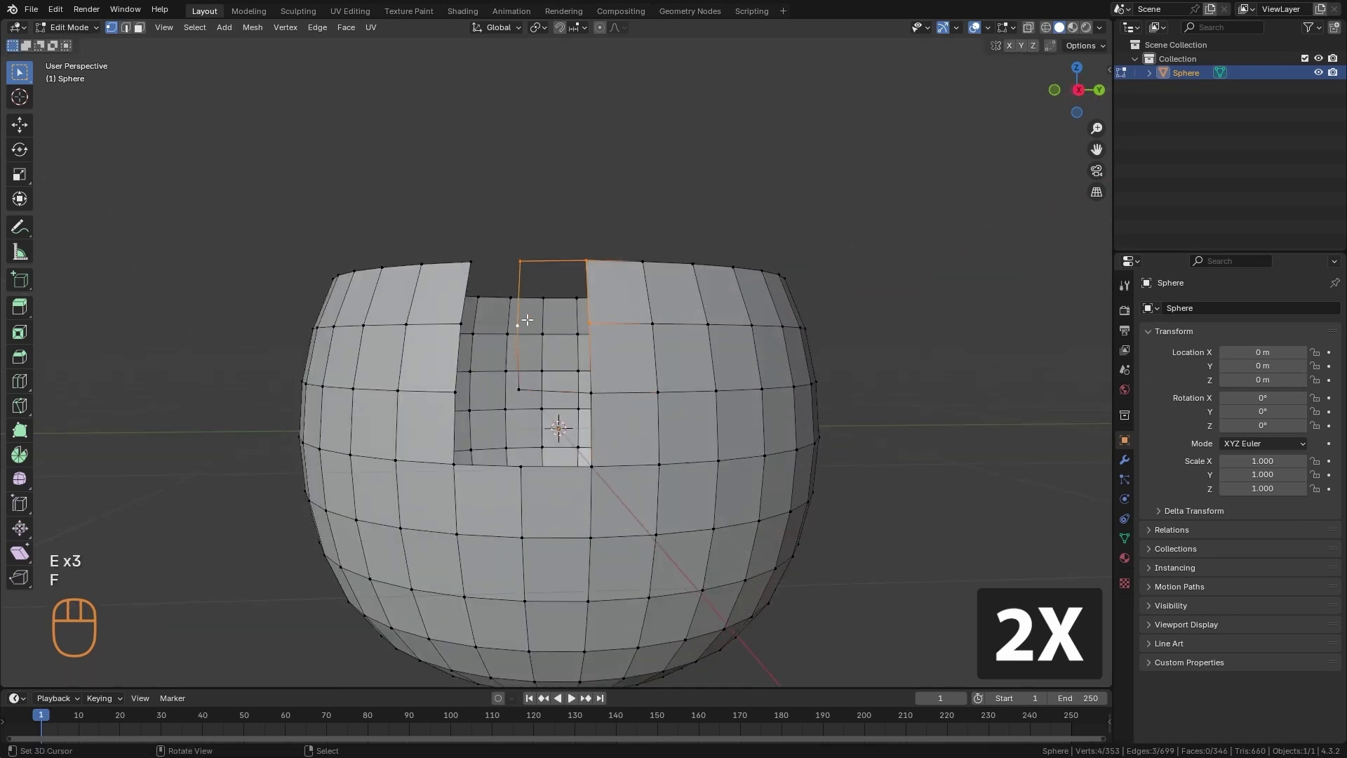
Fill the last open column of the gap up to the rim with three quad faces, and clear the selection
{"action": "right_click", "coordinate": [519, 464]}
{"action": "right_click", "coordinate": [455, 463], "text": "shift"}
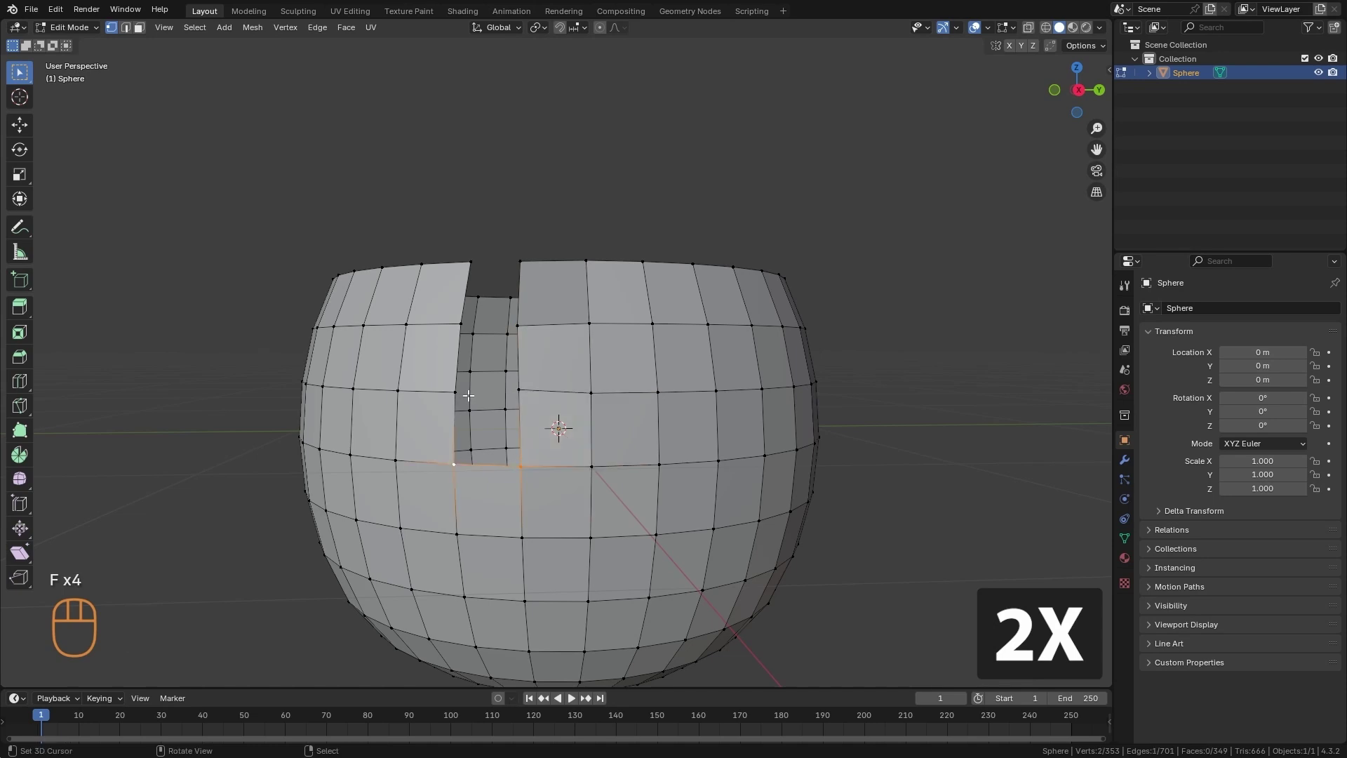
{"action": "right_click", "coordinate": [456, 393], "text": "shift"}
{"action": "right_click", "coordinate": [518, 391], "text": "shift"}
{"action": "key", "text": "f"}
{"action": "right_click", "coordinate": [457, 392]}
{"action": "right_click", "coordinate": [519, 390], "text": "shift"}
{"action": "right_click", "coordinate": [518, 326], "text": "shift"}
{"action": "key", "text": "f"}
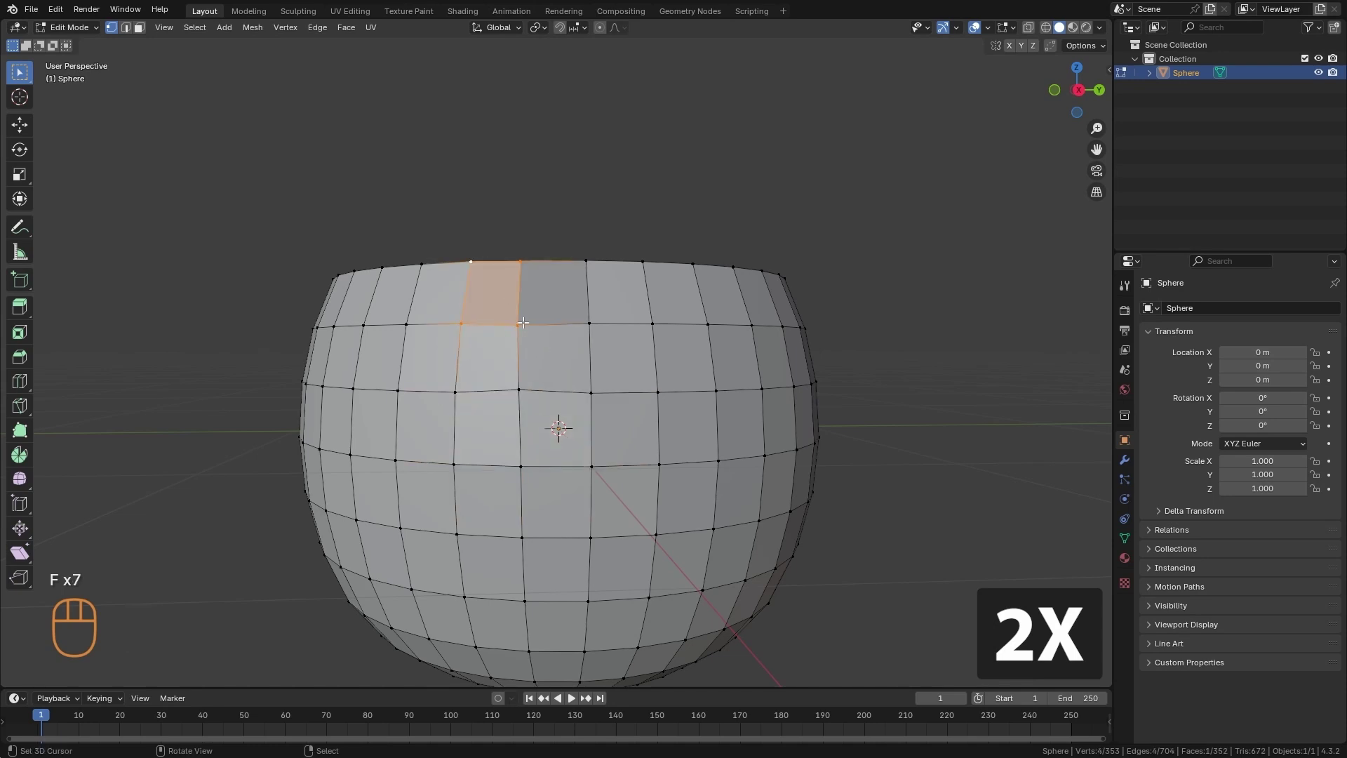
{"action": "key", "text": "alt+a"}
Select the complete edge loop around the sphere's open rim
{"action": "middle_click_drag", "start_coordinate": [521, 315], "coordinate": [614, 515], "text": "alt"}
{"action": "middle_click_drag", "start_coordinate": [631, 417], "coordinate": [634, 491], "text": "ctrl+alt"}
{"action": "middle_click_drag", "start_coordinate": [634, 491], "coordinate": [572, 489], "text": "alt"}
{"action": "right_click_drag", "start_coordinate": [454, 412], "coordinate": [460, 410]}
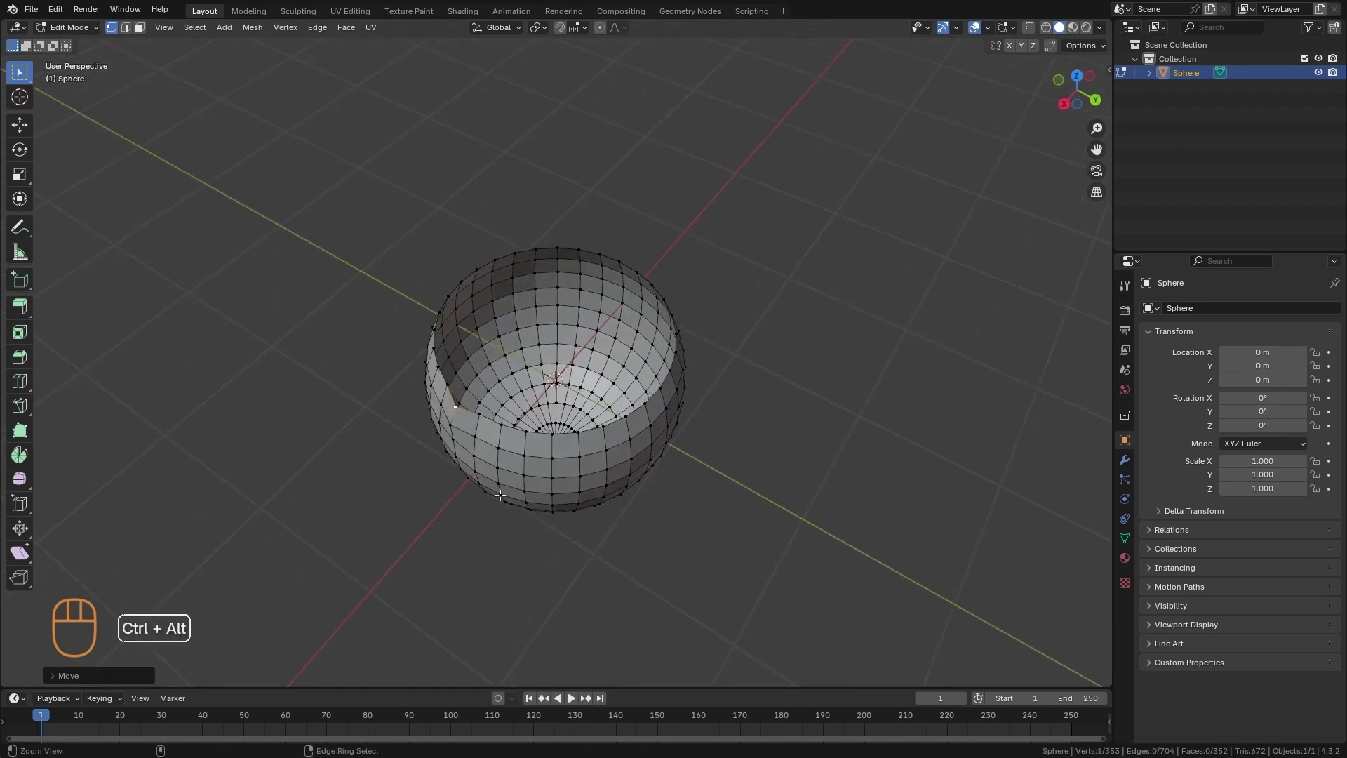
{"action": "middle_click_drag", "start_coordinate": [502, 488], "coordinate": [518, 461], "text": "ctrl+alt"}
{"action": "key", "text": "ctrl+z"}
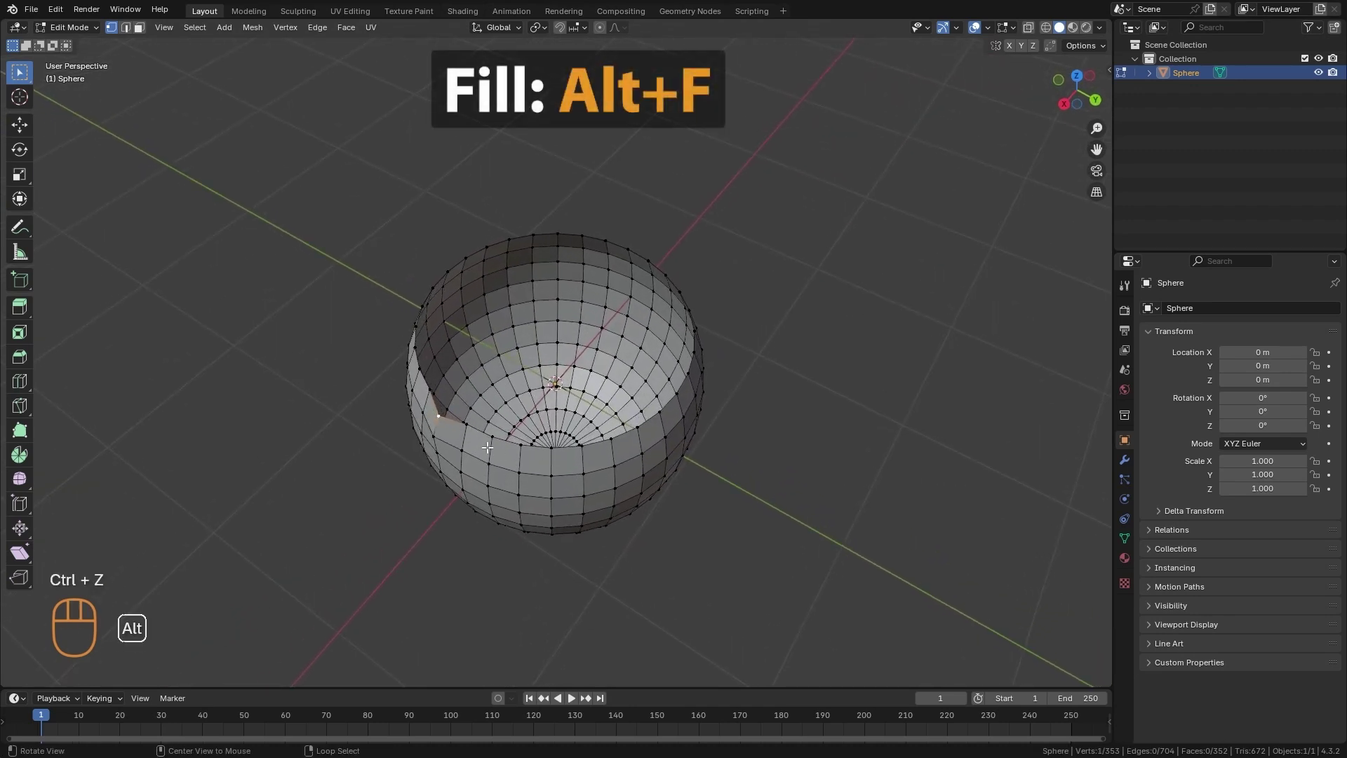
{"action": "left_click", "coordinate": [478, 430], "text": "alt"}
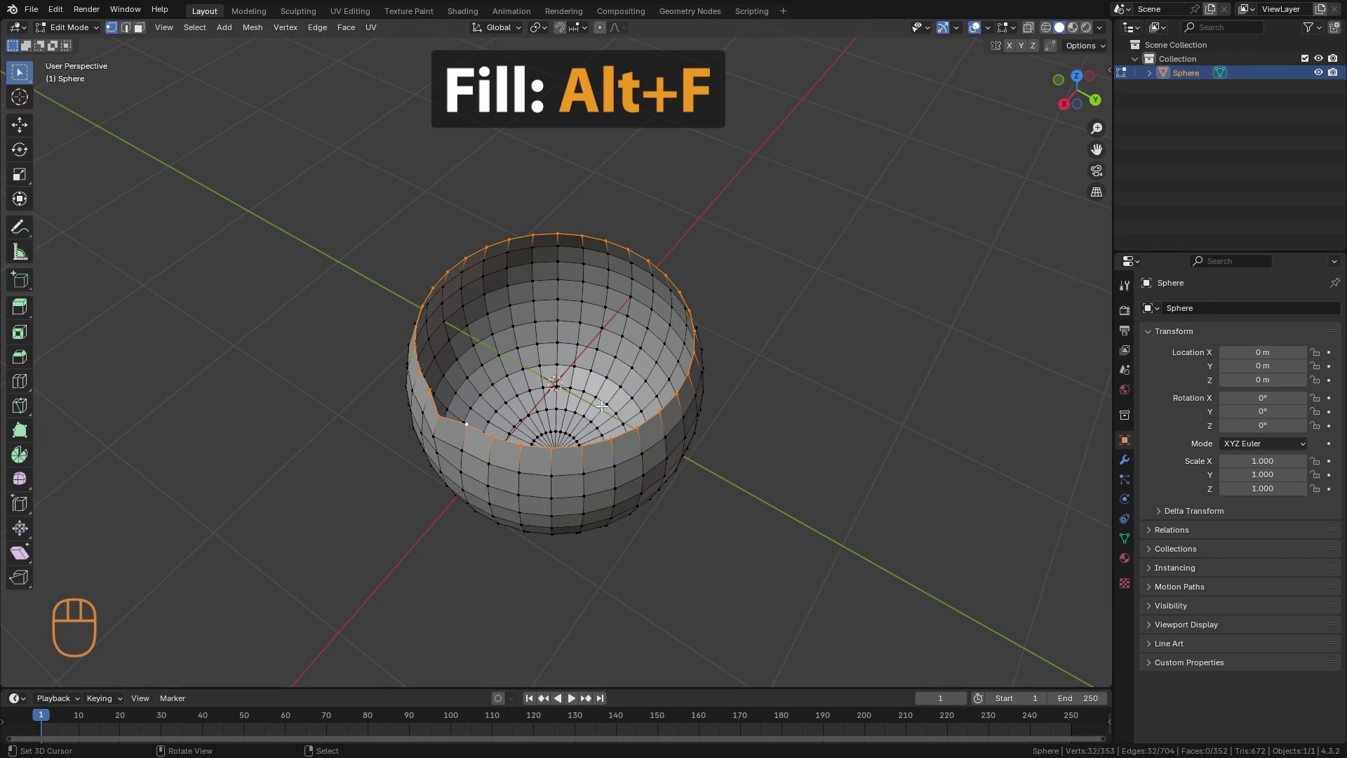
Try capping the rim loop with Fill, inspect the resulting faces, and undo the cap
{"action": "key", "text": "alt+f"}
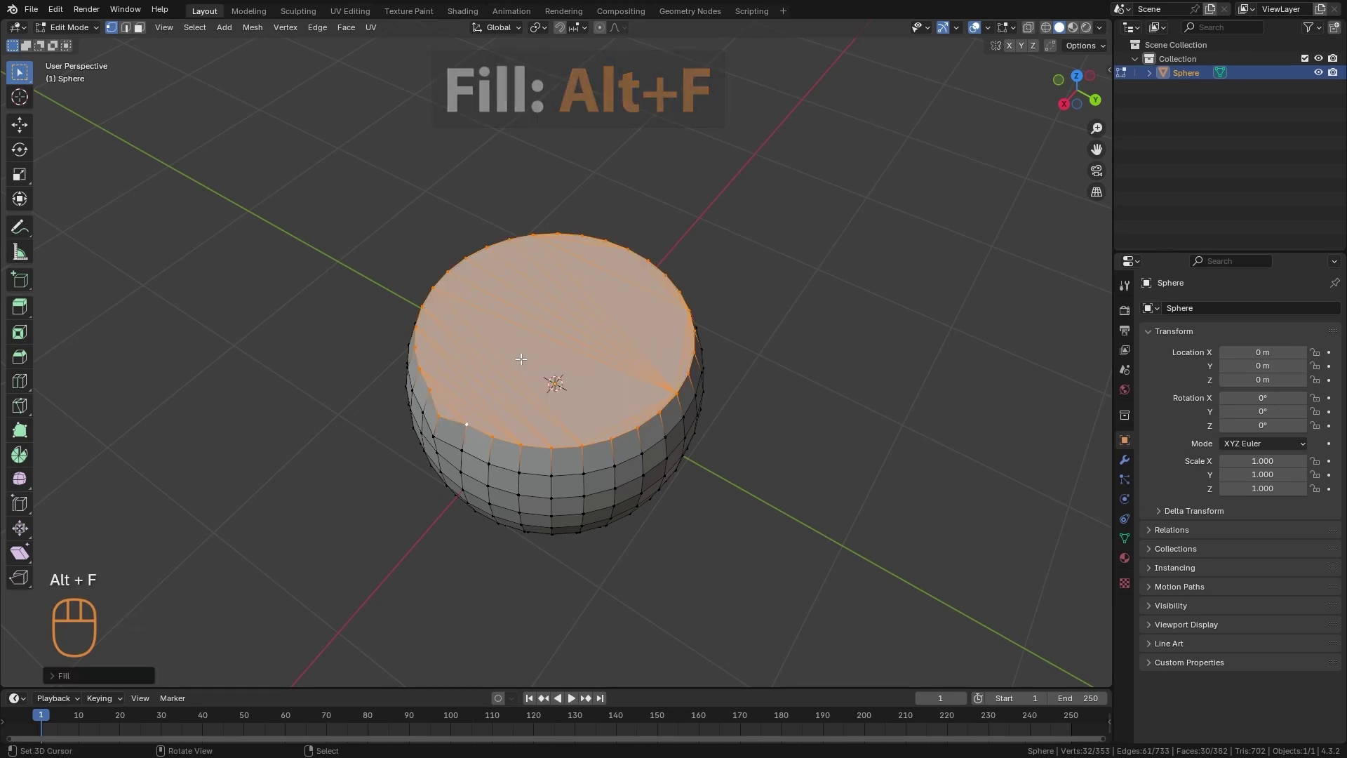
{"action": "middle_click_drag", "start_coordinate": [615, 433], "coordinate": [639, 405]}
{"action": "key", "text": "alt+a"}
{"action": "middle_click_drag", "start_coordinate": [746, 400], "coordinate": [714, 507]}
{"action": "middle_click_drag", "start_coordinate": [498, 346], "coordinate": [609, 466], "text": "alt"}
{"action": "key", "text": "ctrl+z"}
{"action": "key", "text": "ctrl+z"}
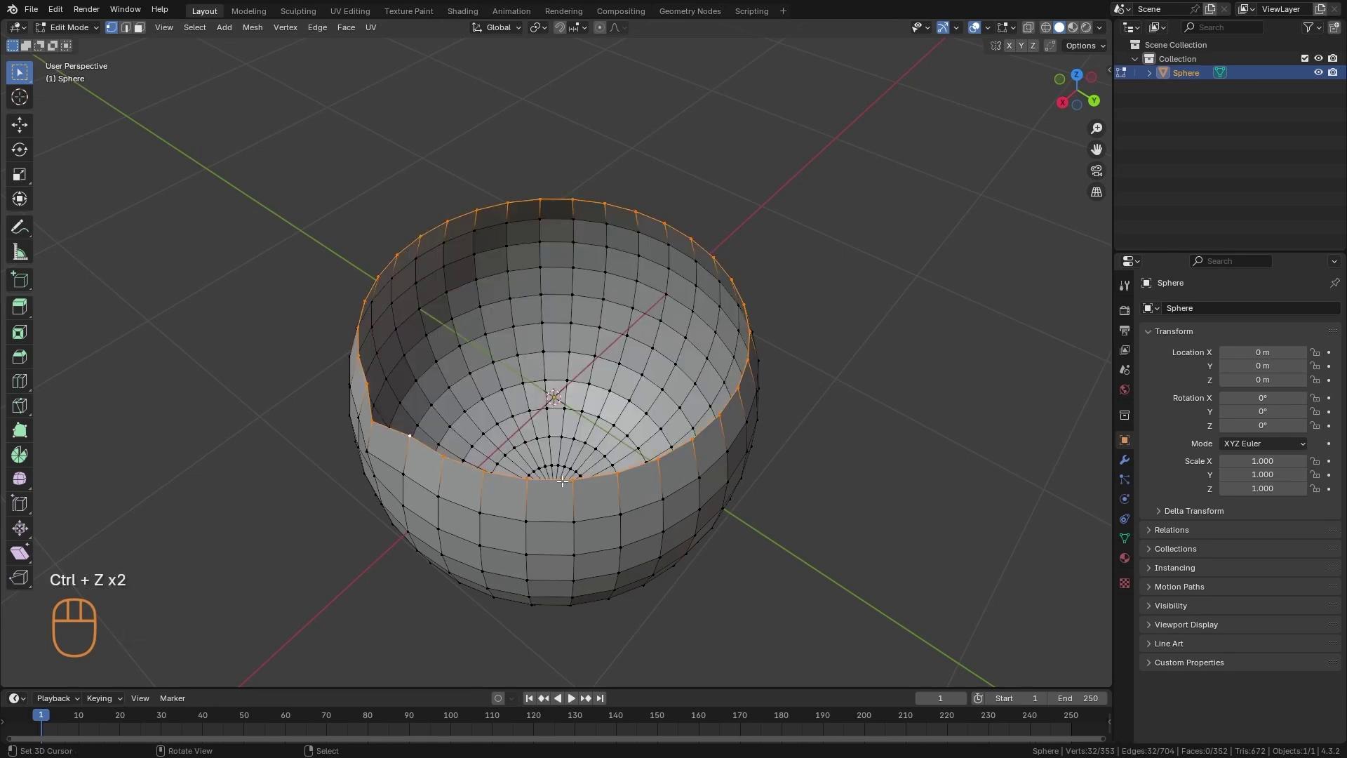
Try closing the rim loop with one single n-gon face, and undo it
{"action": "key", "text": "f"}
{"action": "middle_click_drag", "start_coordinate": [547, 394], "coordinate": [735, 452], "text": "alt"}
{"action": "key", "text": "ctrl+z"}
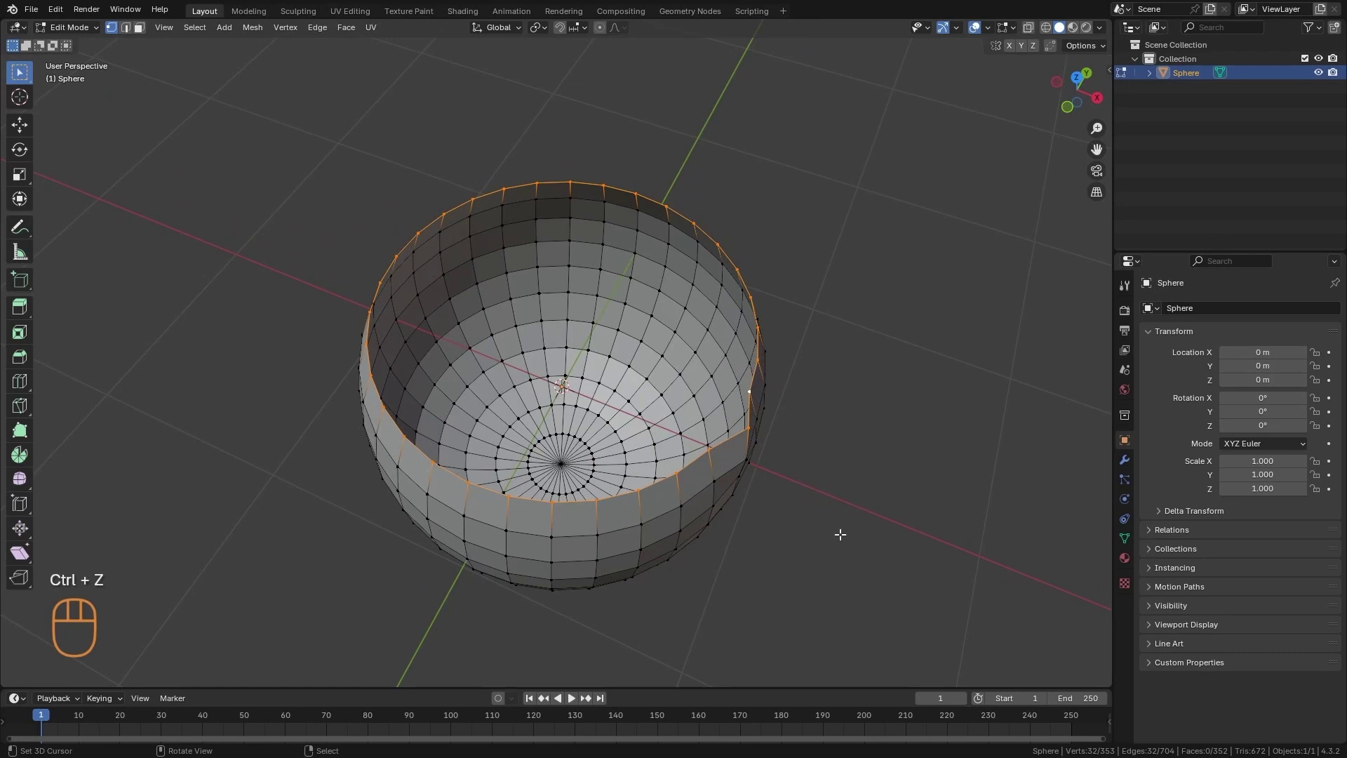
{"action": "middle_click_drag", "start_coordinate": [841, 534], "coordinate": [723, 523], "text": "alt"}
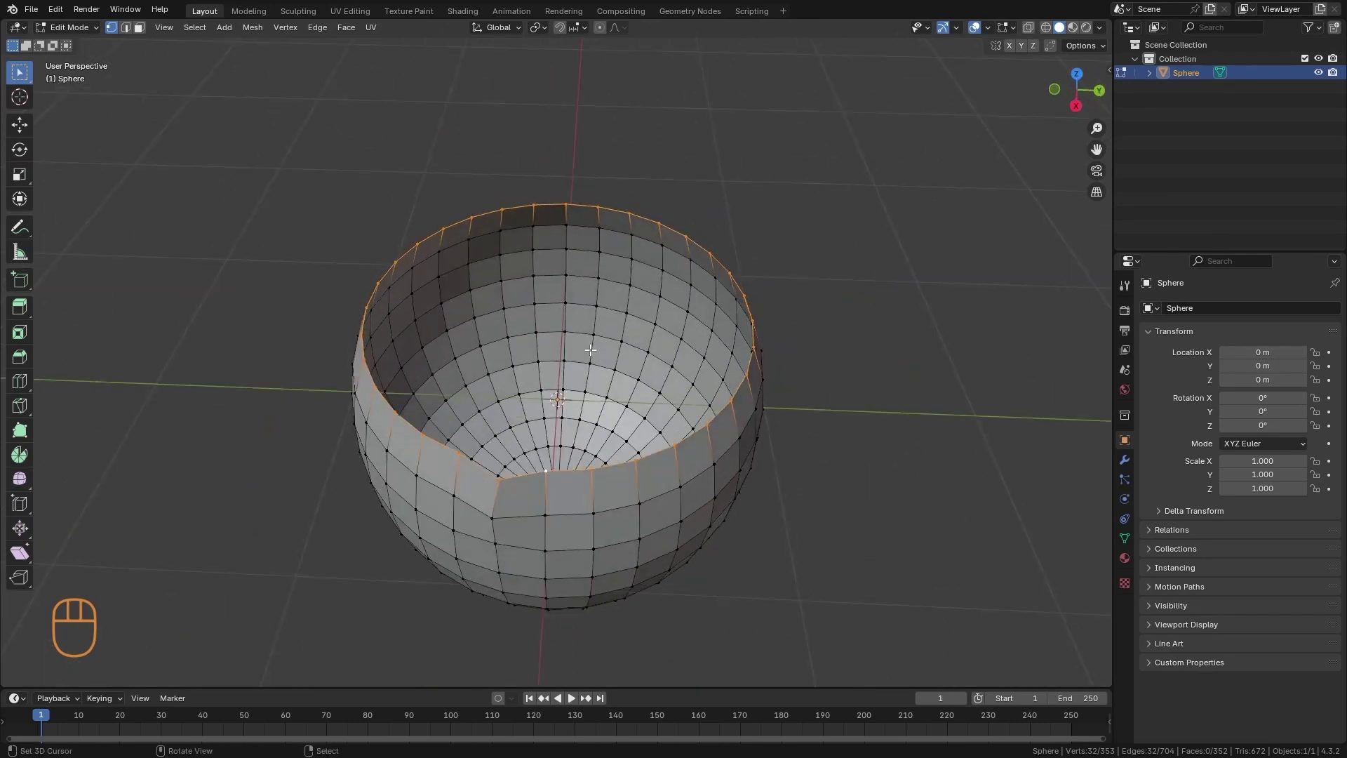
Cap the selected rim loop with Grid Fill
{"action": "left_click", "coordinate": [345, 28]}
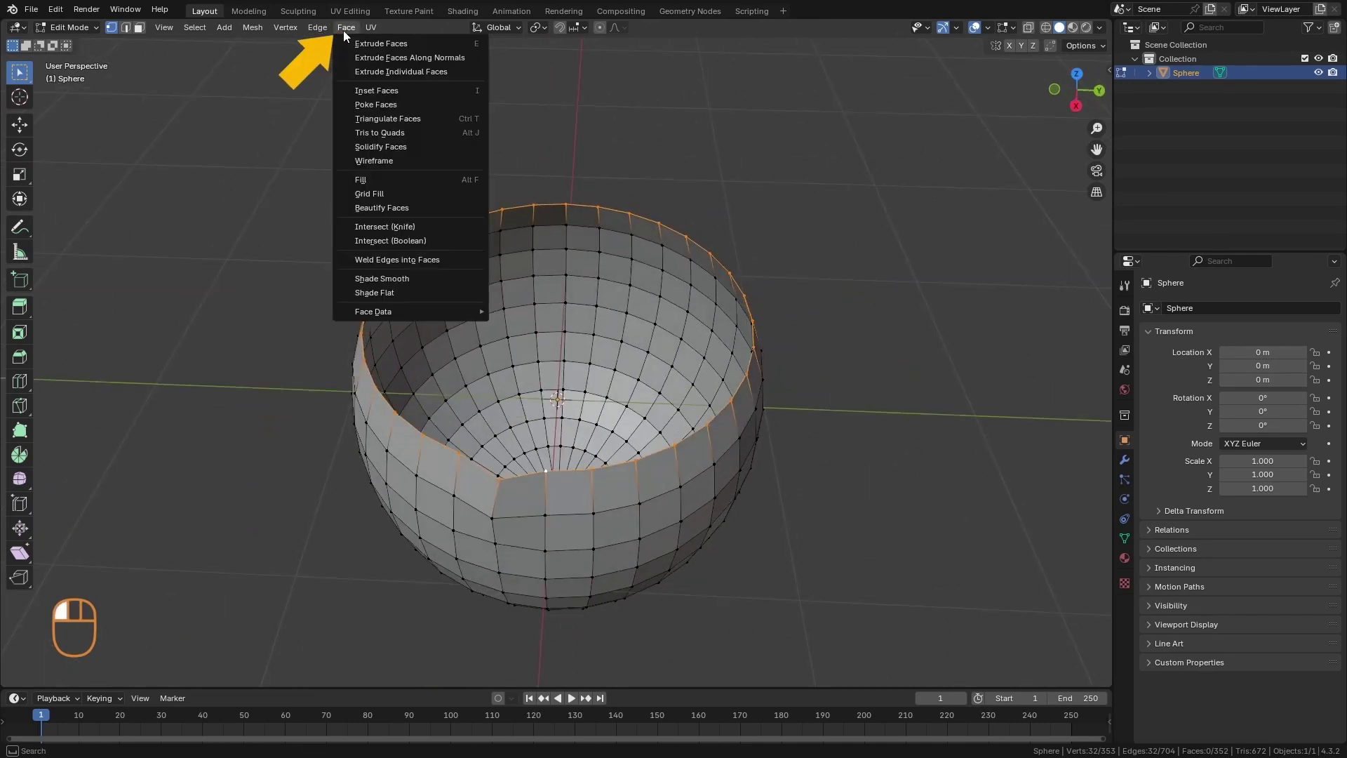
{"action": "left_click", "coordinate": [383, 193]}
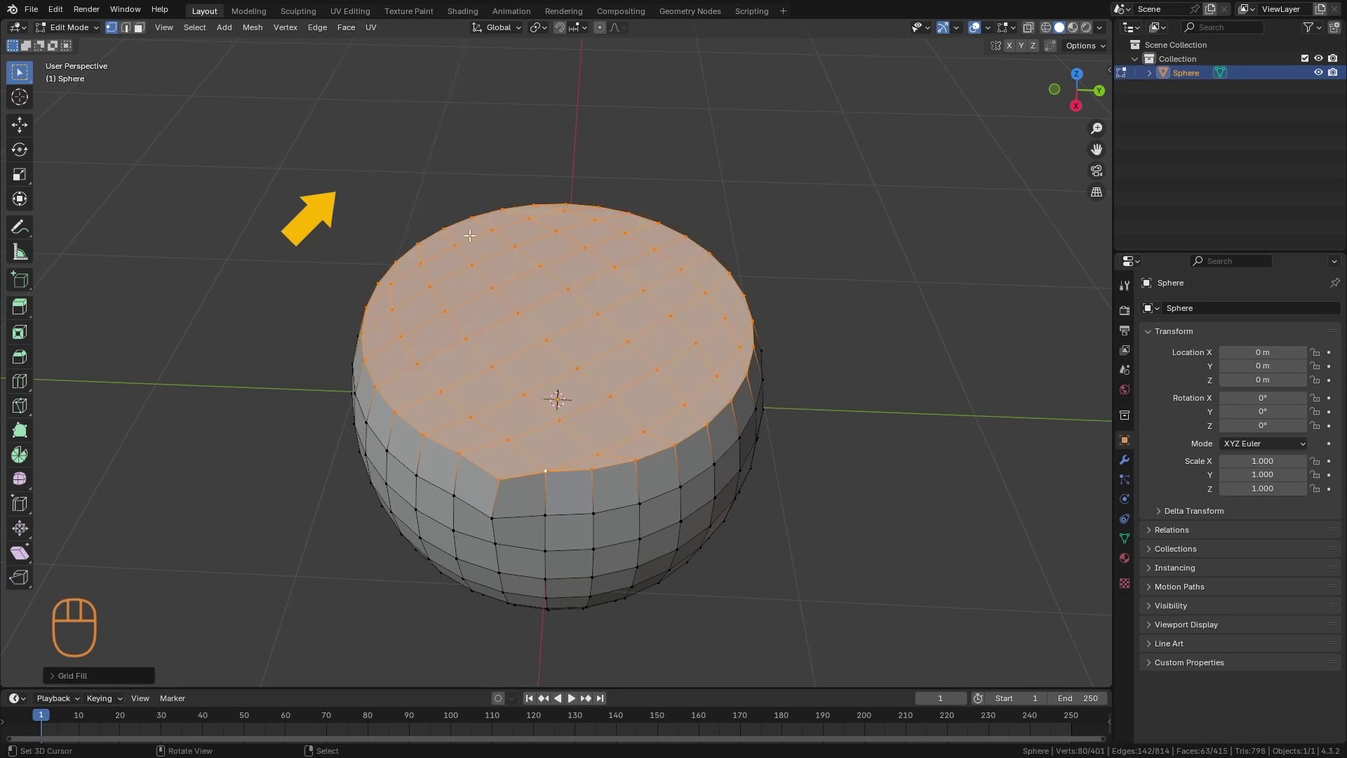
{"action": "middle_click_drag", "start_coordinate": [631, 531], "coordinate": [501, 374]}
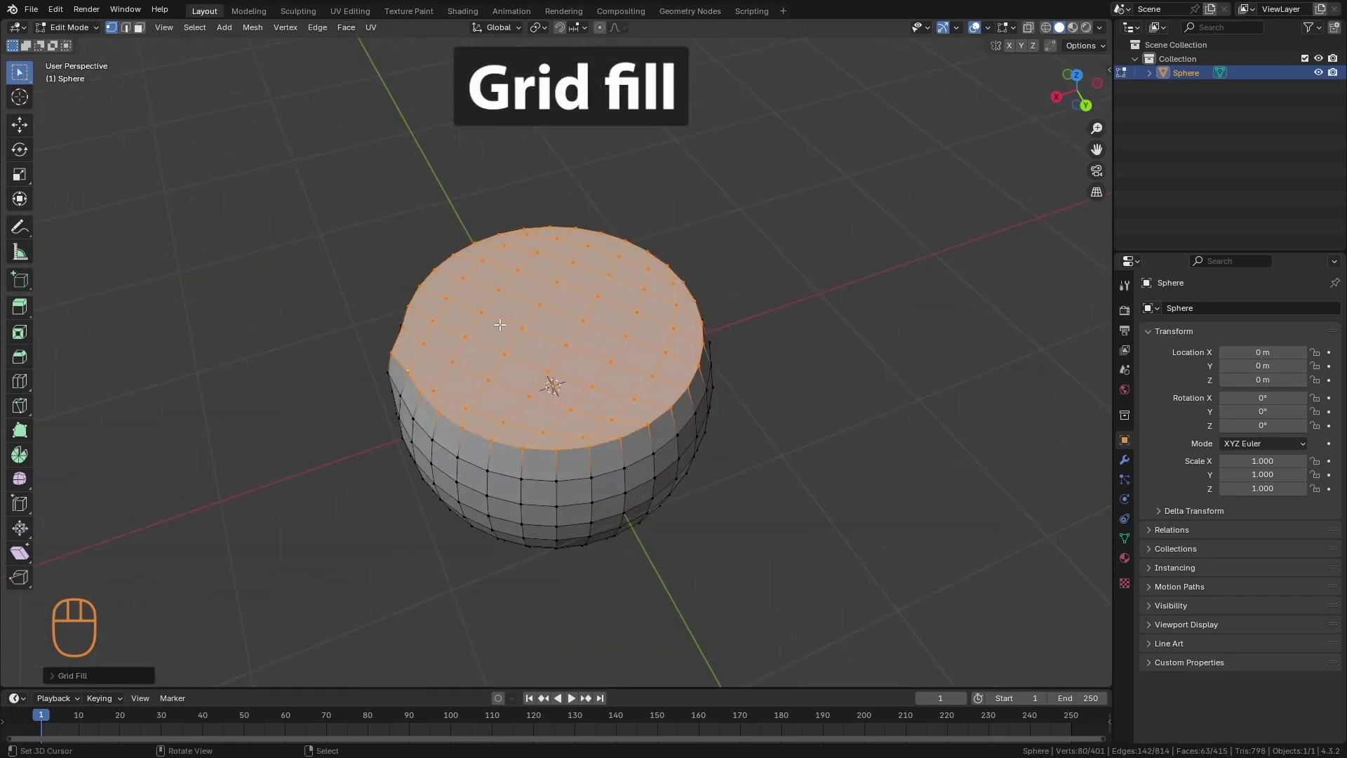
{"action": "middle_click_drag", "start_coordinate": [577, 556], "coordinate": [466, 445], "text": "ctrl+alt"}
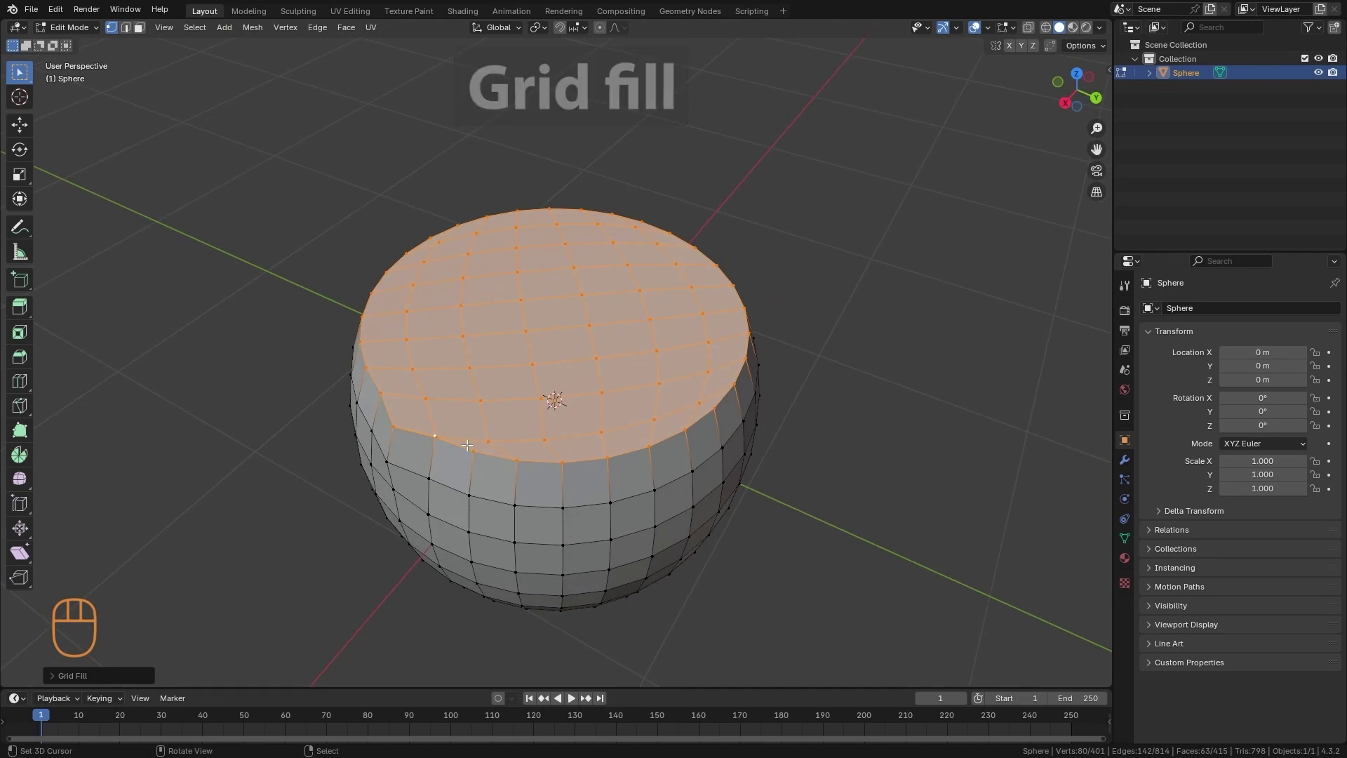
Try higher Span and Offset values for the grid fill, and restore it to Span 7 and Offset 0
{"action": "left_click", "coordinate": [55, 675]}
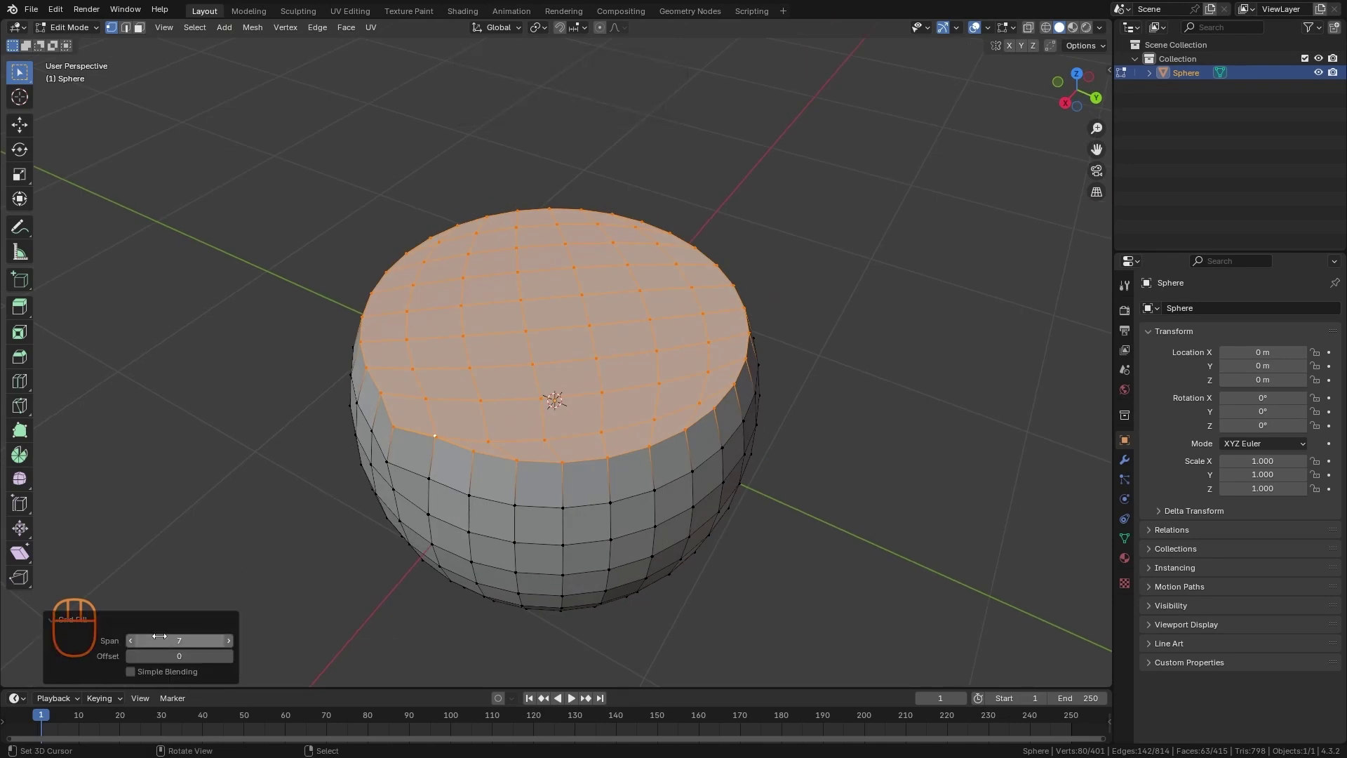
{"action": "left_click", "coordinate": [229, 640]}
{"action": "left_click", "coordinate": [230, 640]}
{"action": "left_click", "coordinate": [230, 640]}
{"action": "left_click", "coordinate": [229, 640]}
{"action": "left_click", "coordinate": [231, 656]}
{"action": "left_click", "coordinate": [228, 655]}
{"action": "left_click", "coordinate": [229, 655]}
{"action": "key", "text": "ctrl+z"}
{"action": "key", "text": "ctrl+z"}
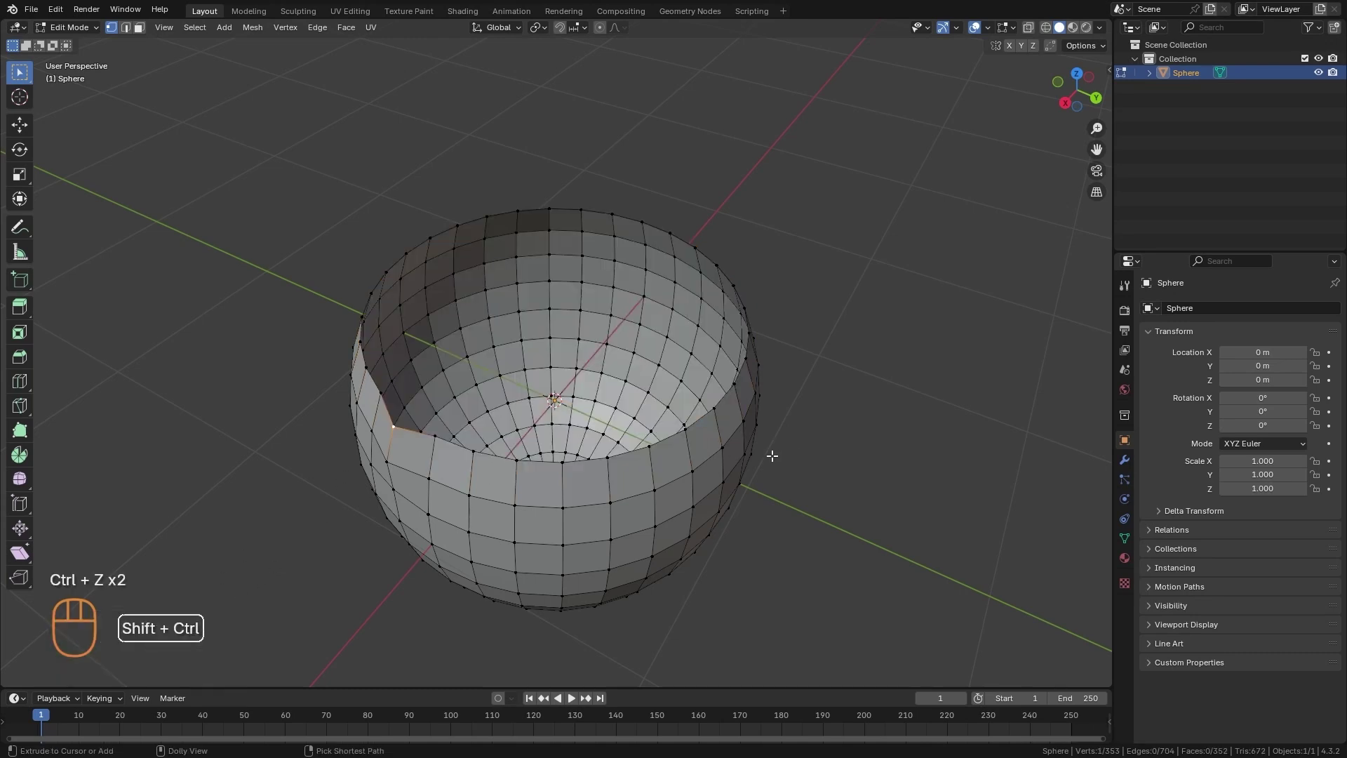
{"action": "key", "text": "ctrl+shift+z"}
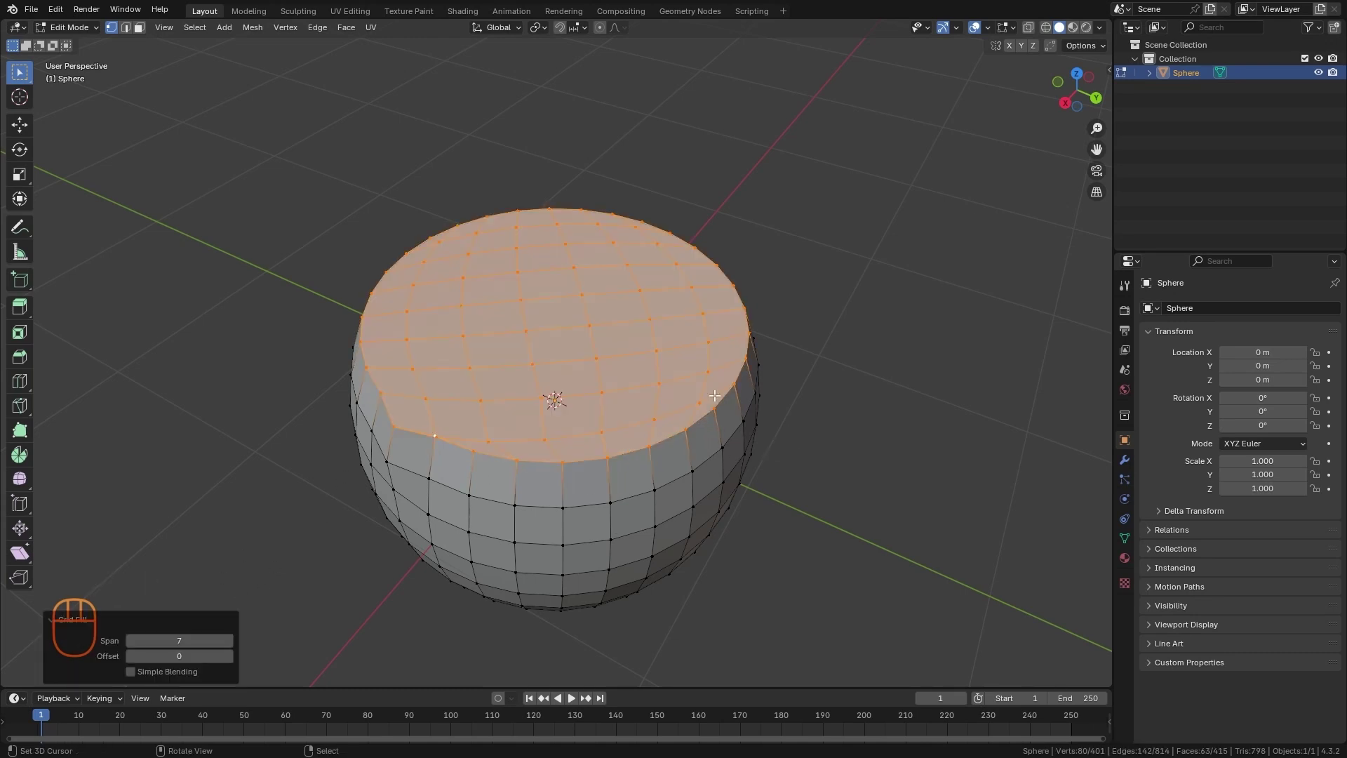
Clear the selection, connect two diagonally opposite vertices of a quad near the cap's centre with an edge, and deselect
{"action": "middle_click_drag", "start_coordinate": [714, 396], "coordinate": [679, 462]}
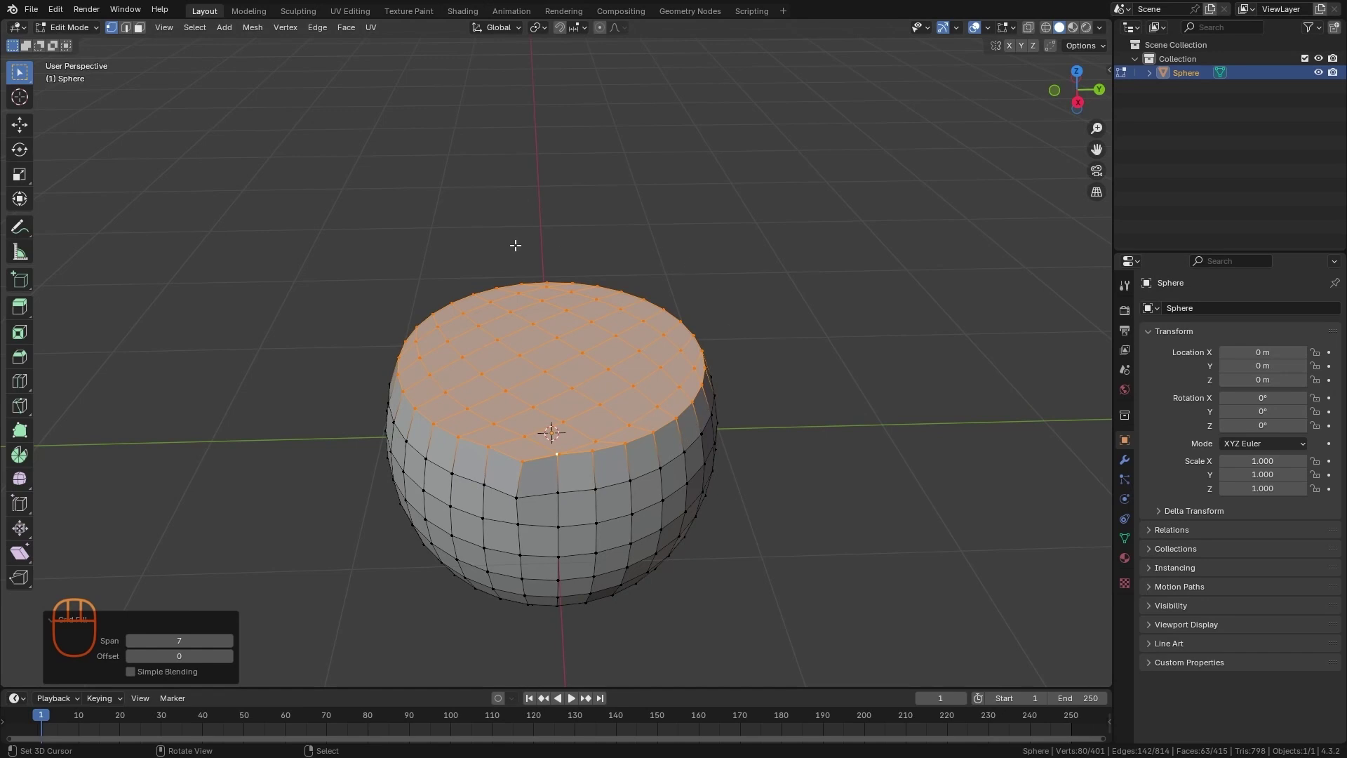
{"action": "middle_click_drag", "start_coordinate": [497, 459], "coordinate": [732, 415]}
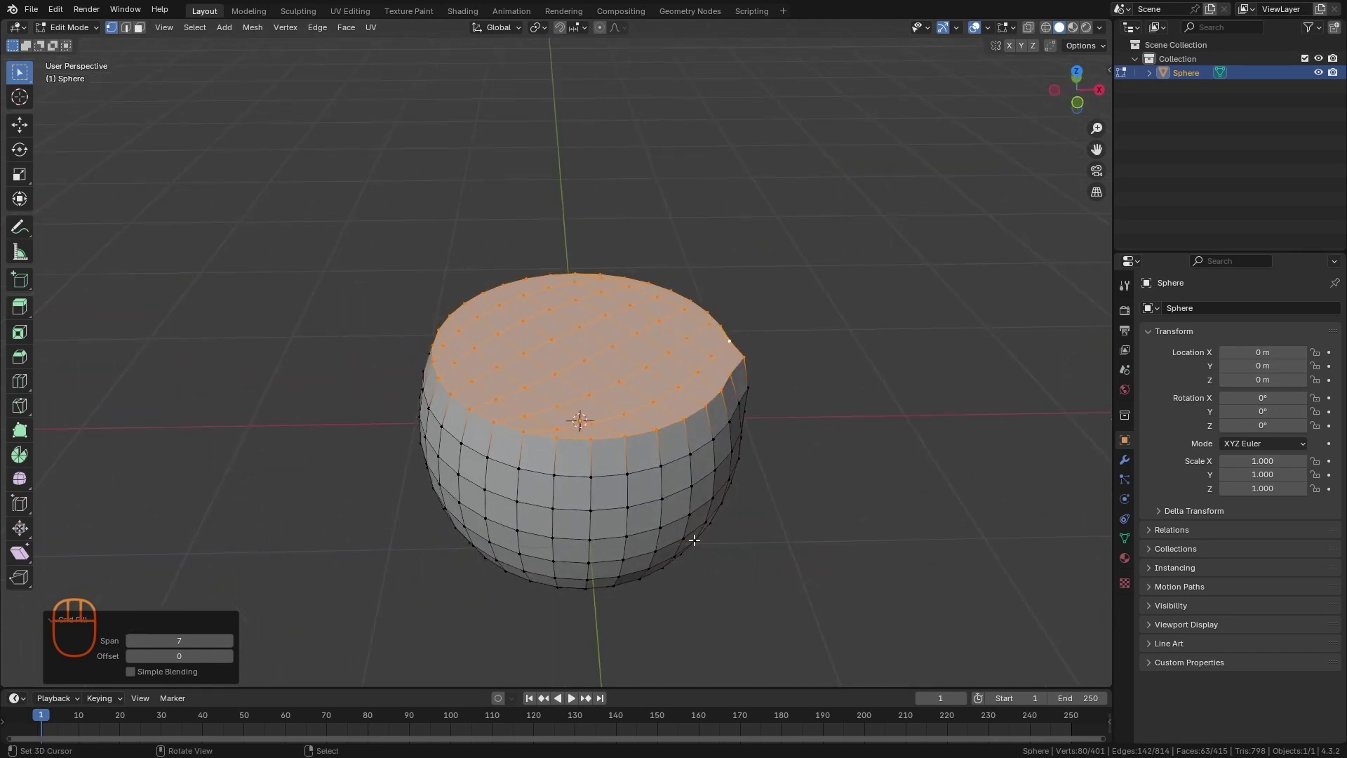
{"action": "key", "text": "alt+a"}
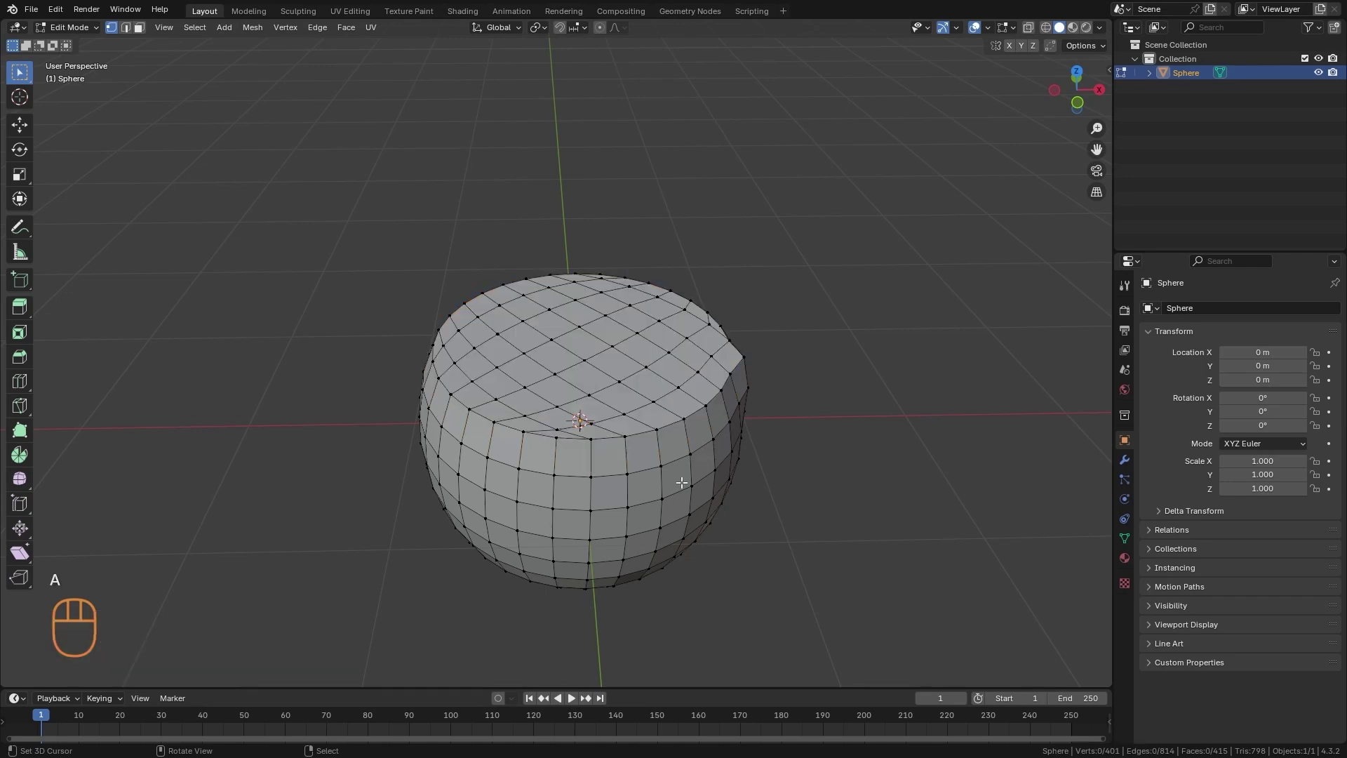
{"action": "left_click_drag", "start_coordinate": [699, 478], "coordinate": [671, 366], "text": "alt"}
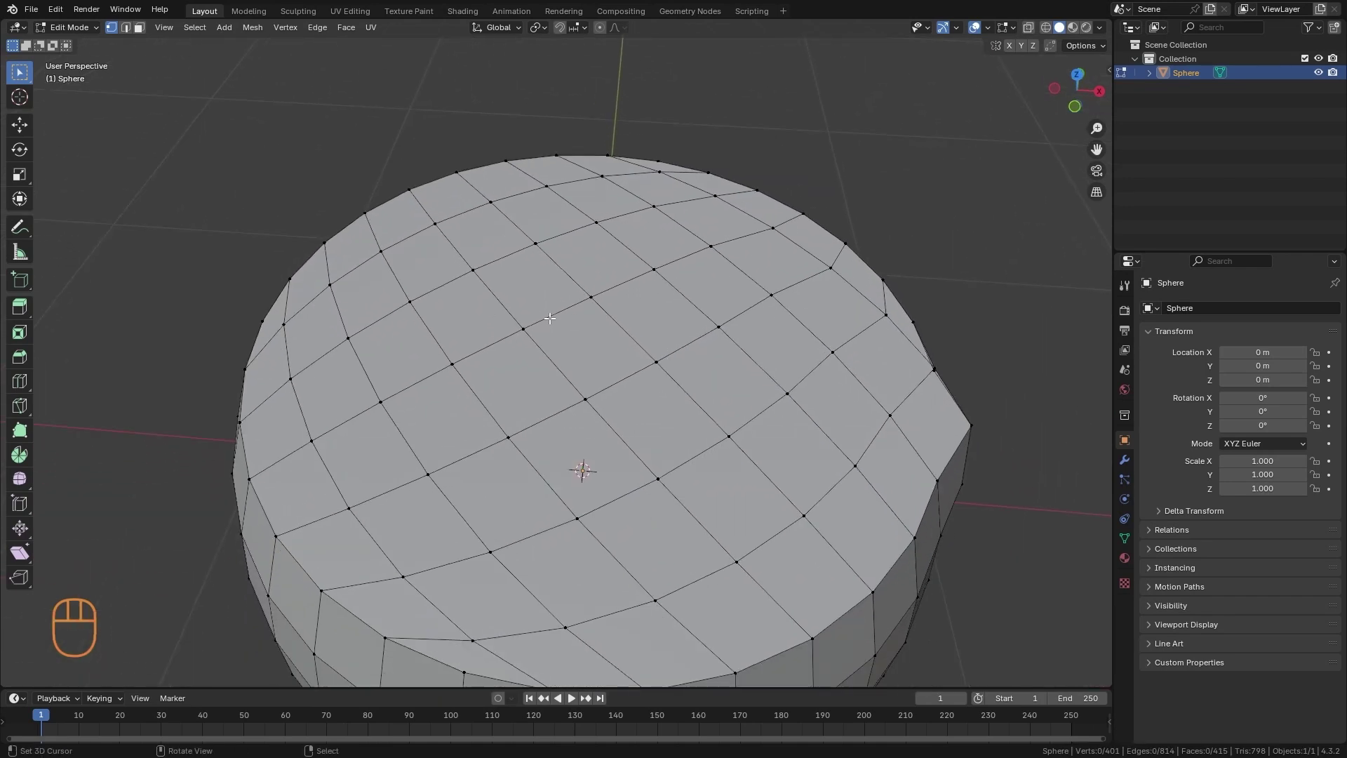
{"action": "left_click", "coordinate": [520, 329]}
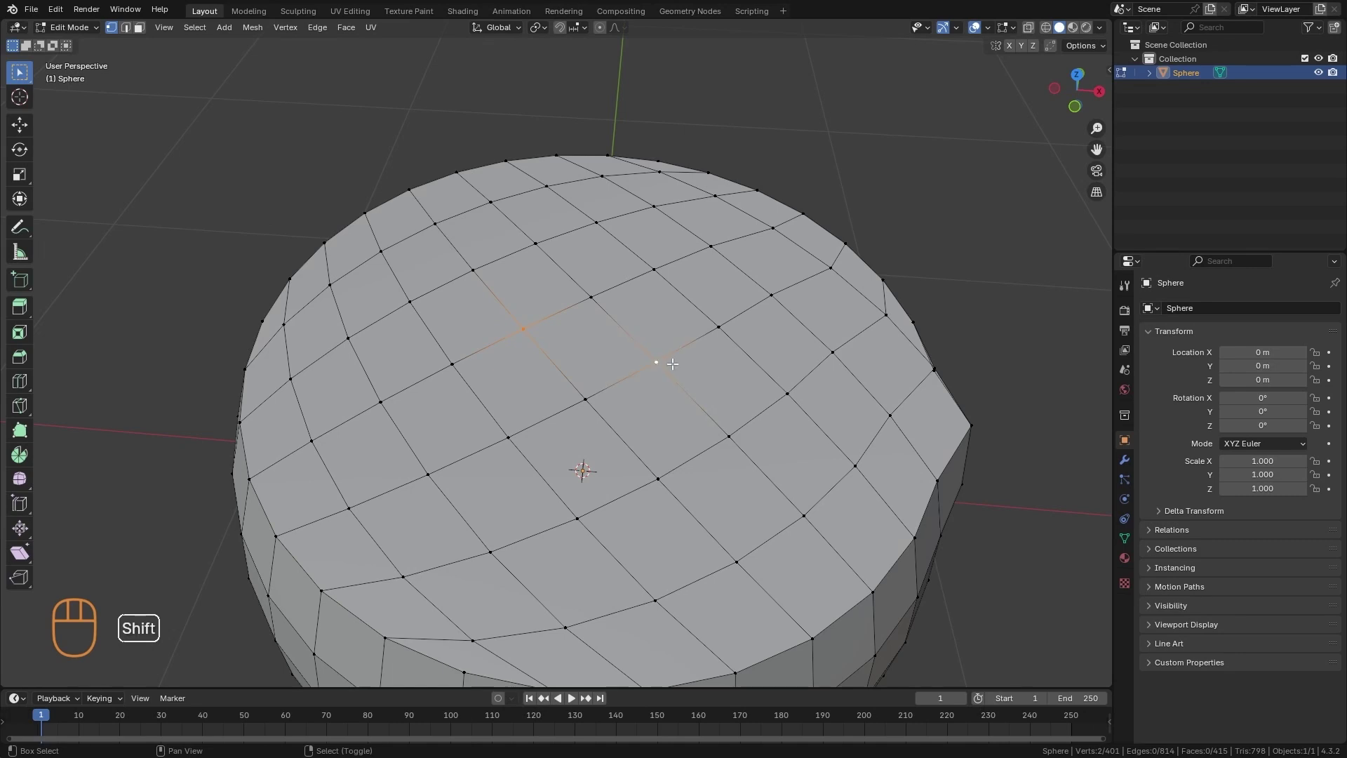
{"action": "middle_click_drag", "start_coordinate": [705, 445], "coordinate": [655, 373], "text": "alt"}
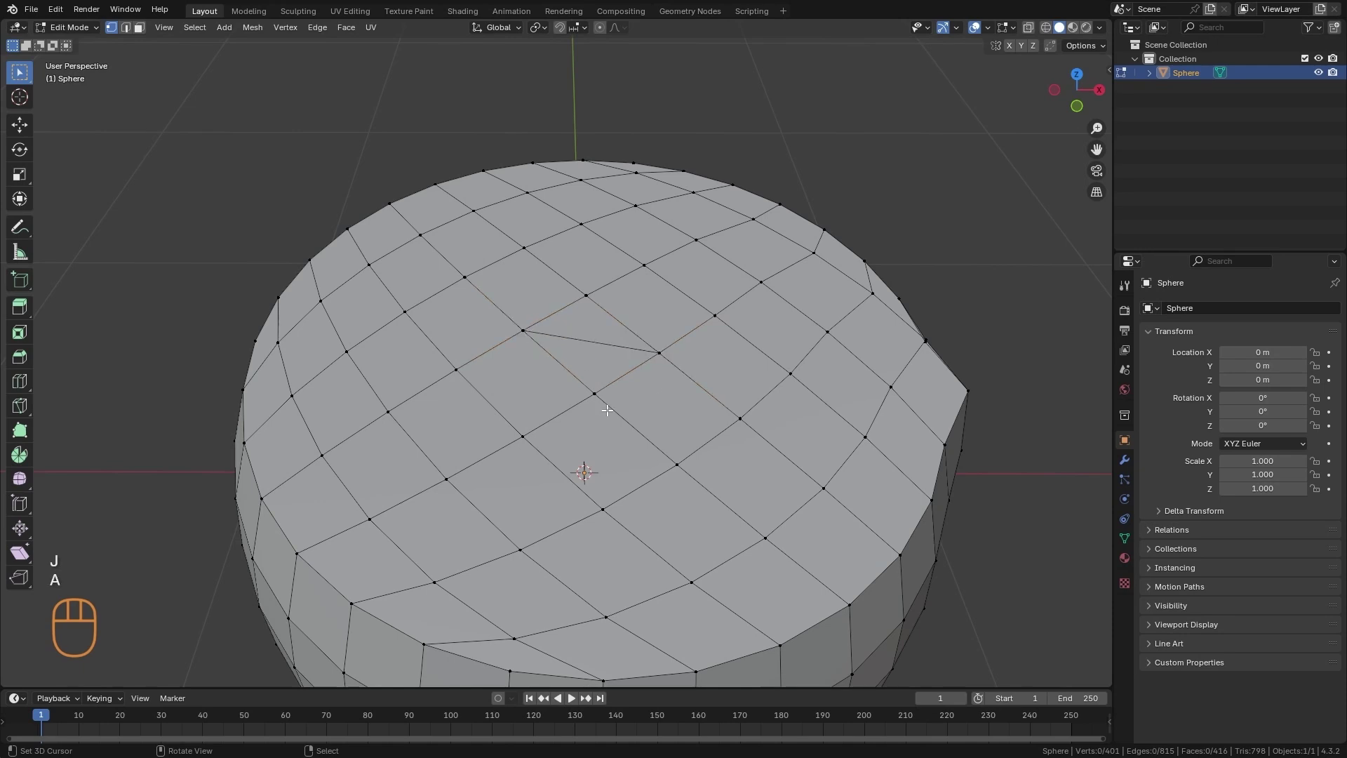
{"action": "key", "text": "alt+a"}
Extend the cut from the diagonal's end through two more cap vertices toward the rim with Connect Vertex Path, and deselect
{"action": "scroll", "coordinate": [641, 382], "scroll_direction": "up", "scroll_amount": 5}
{"action": "middle_click_drag", "start_coordinate": [749, 495], "coordinate": [659, 424], "text": "alt+shift"}
{"action": "right_click", "coordinate": [577, 299]}
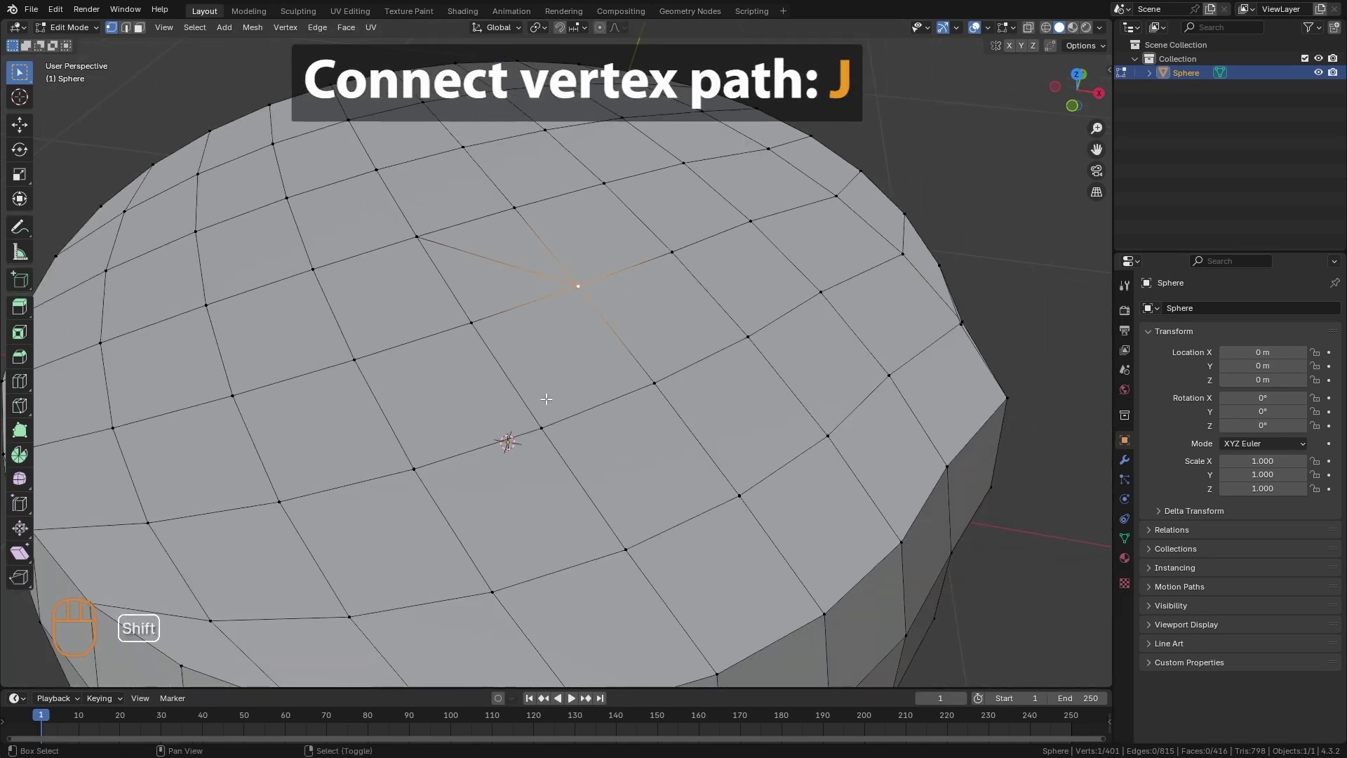
{"action": "right_click", "coordinate": [502, 573], "text": "shift"}
{"action": "middle_click_drag", "start_coordinate": [602, 546], "coordinate": [594, 459], "text": "alt+shift"}
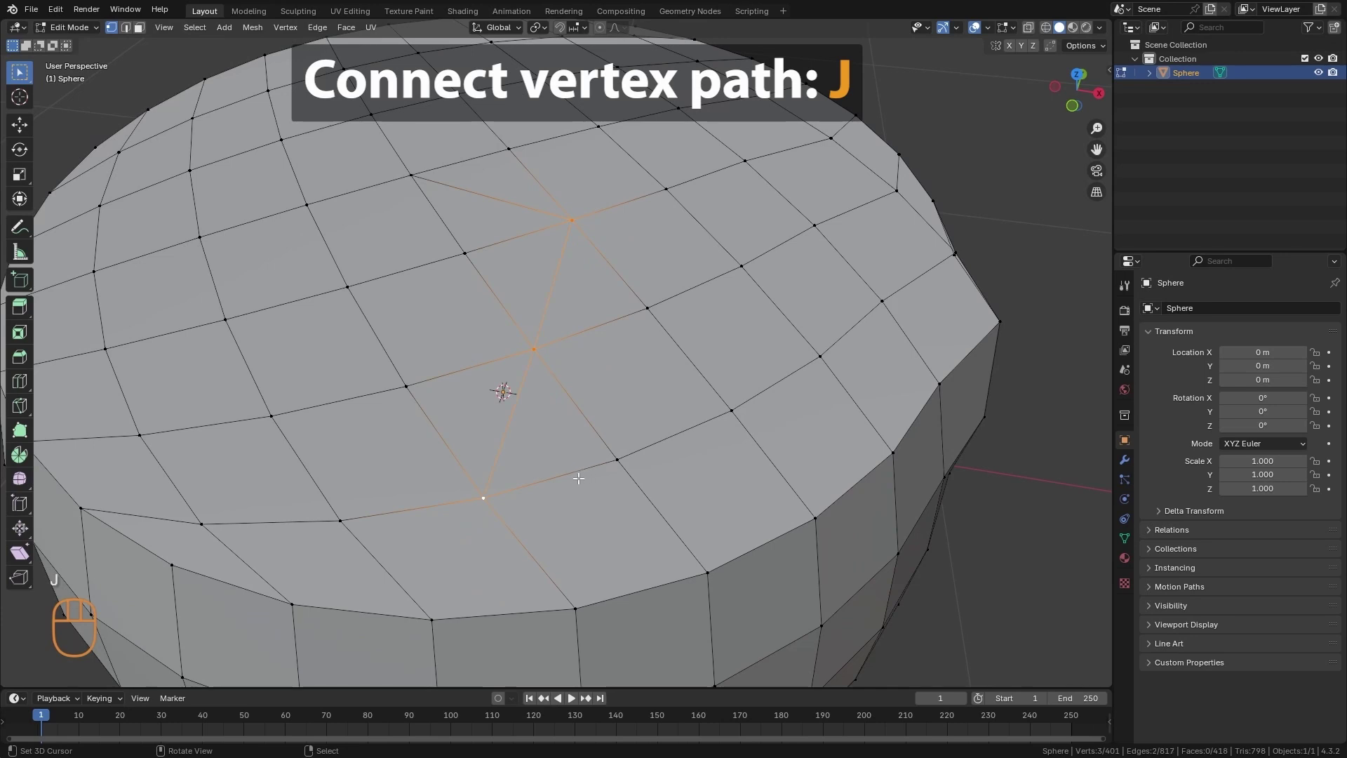
{"action": "key", "text": "alt+a"}
{"action": "scroll", "coordinate": [583, 491], "scroll_direction": "down", "scroll_amount": 5}
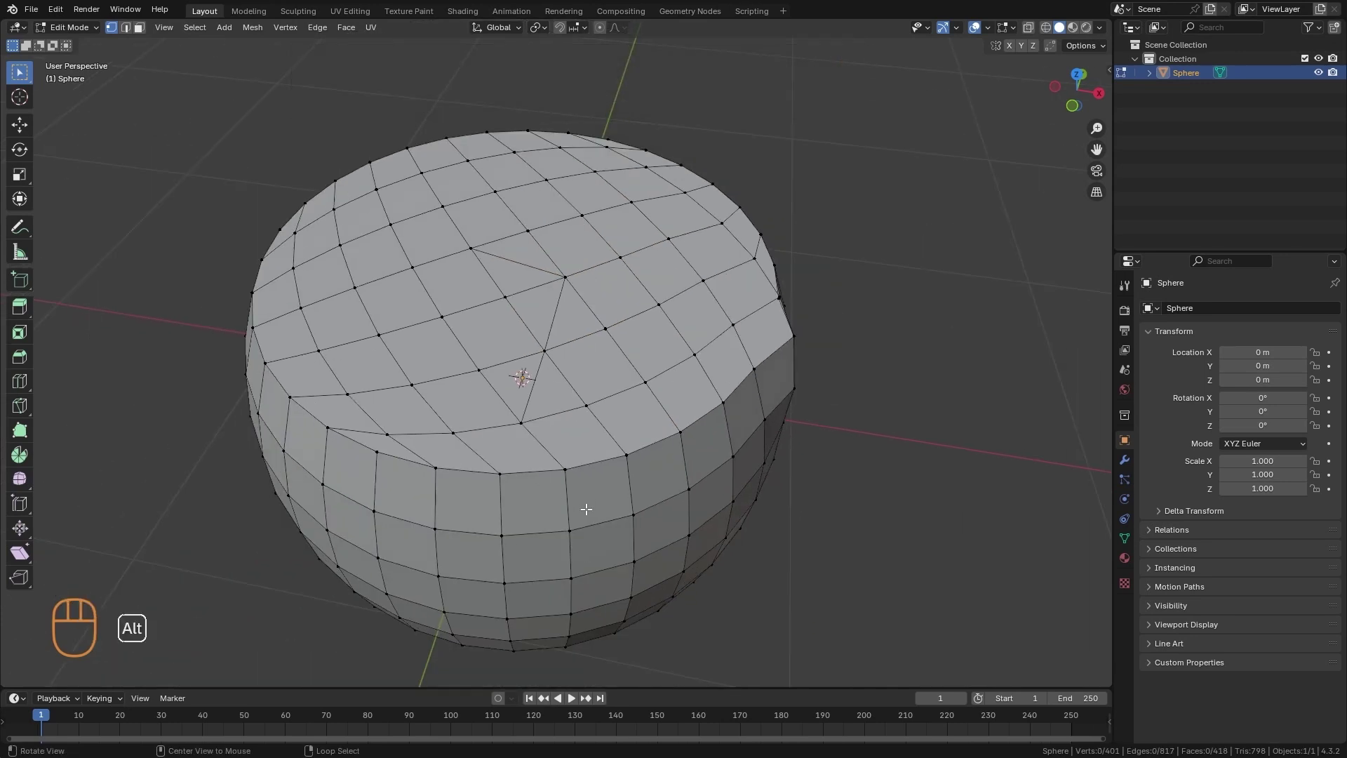
{"action": "left_click_drag", "start_coordinate": [586, 509], "coordinate": [486, 427], "text": "alt"}
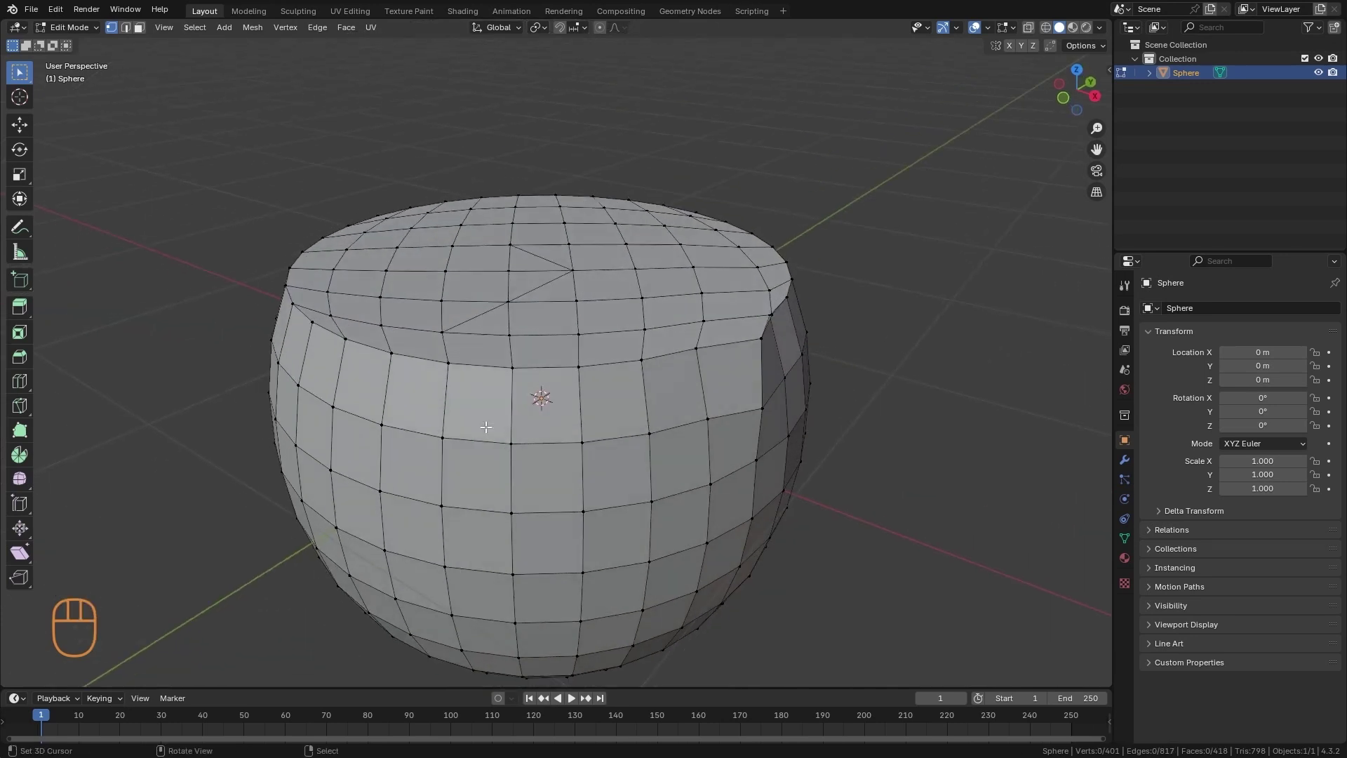
Extend the cut from its end on the cap over the rim and down the side through five vertices with Connect Vertex Path, and deselect
{"action": "left_click", "coordinate": [392, 351], "text": "shift"}
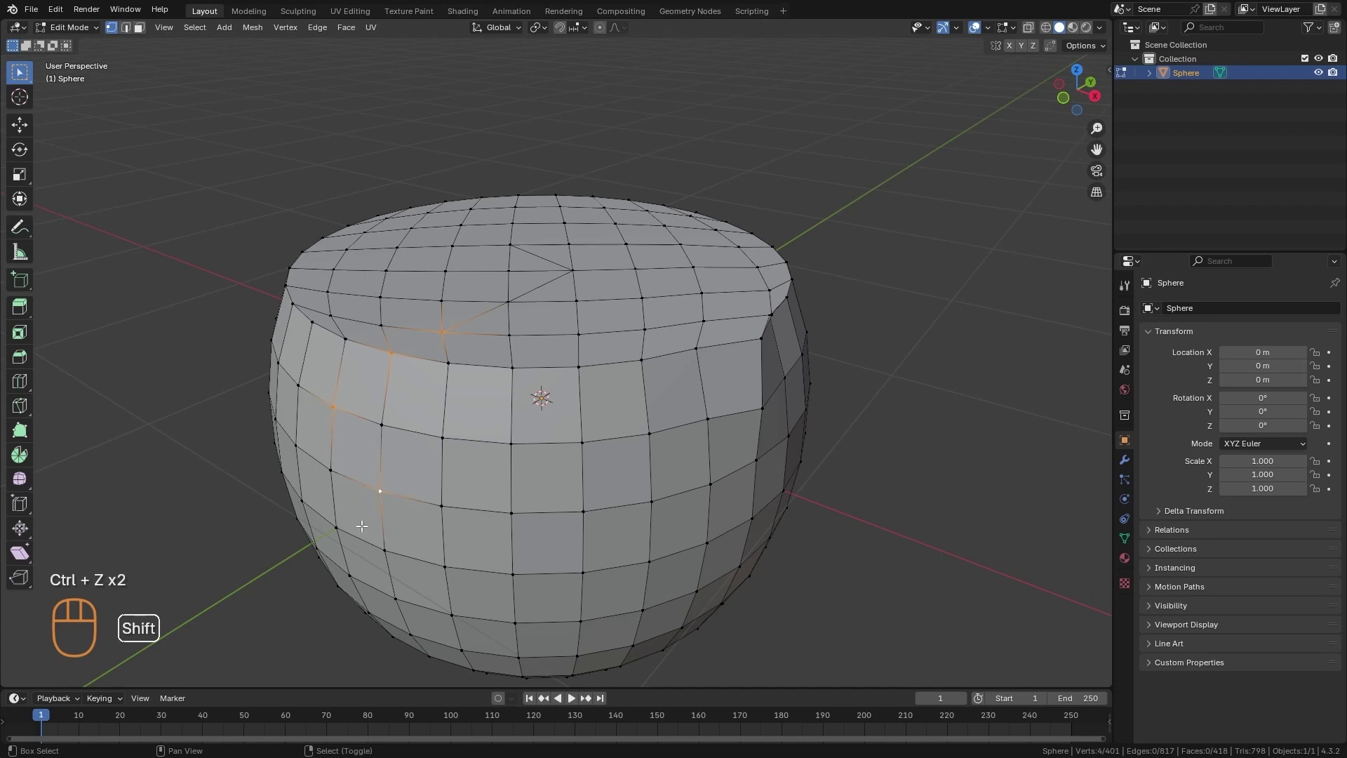
{"action": "left_click_drag", "start_coordinate": [340, 525], "coordinate": [364, 590], "text": "alt"}
{"action": "left_click", "coordinate": [361, 591], "text": "shift"}
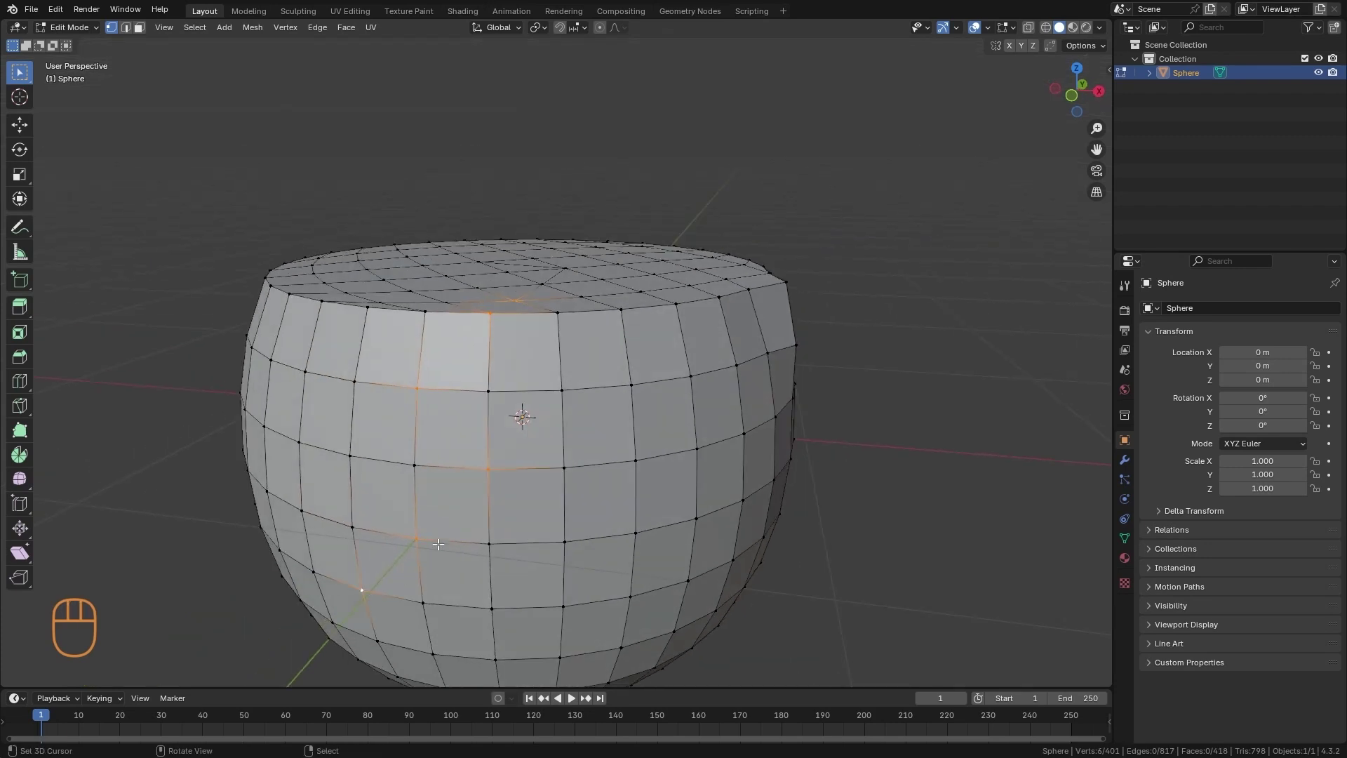
{"action": "key", "text": "a"}
{"action": "left_click_drag", "start_coordinate": [511, 444], "coordinate": [483, 488], "text": "alt"}
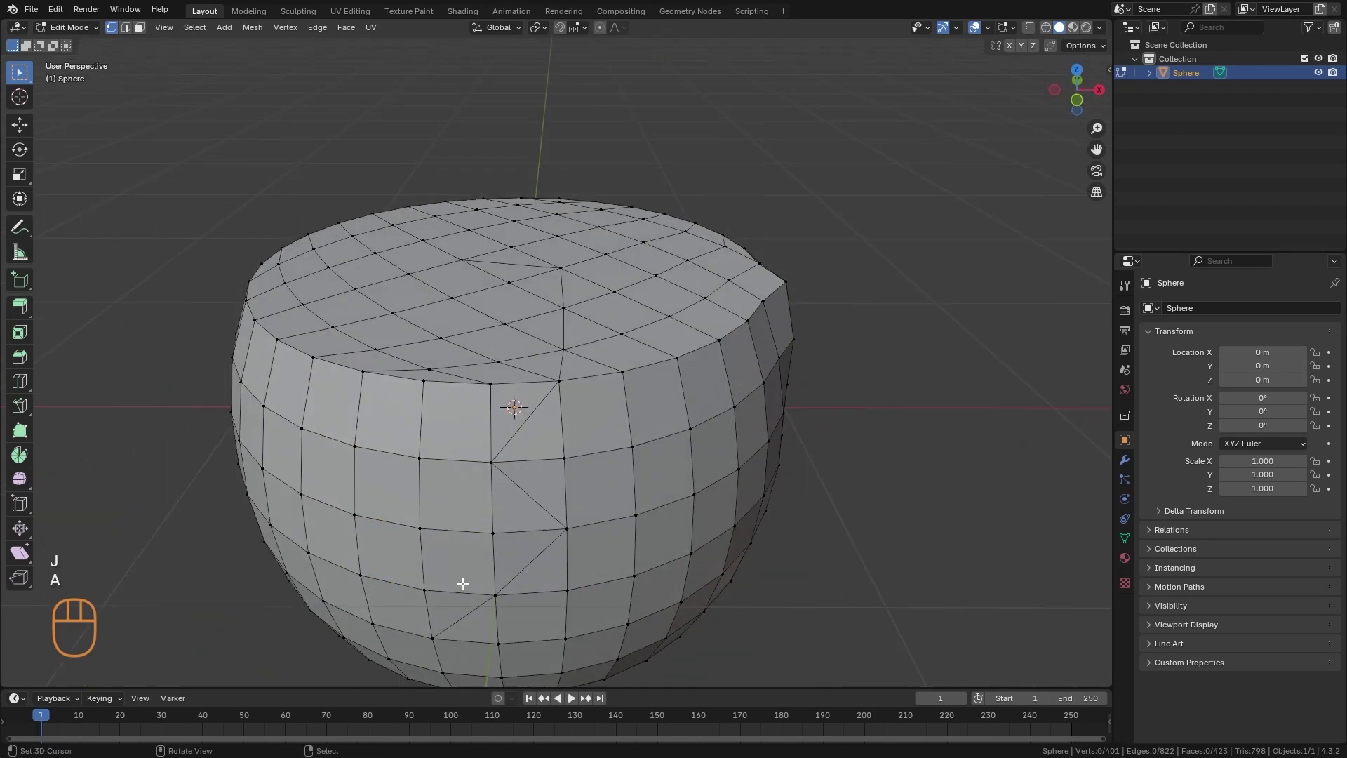
{"action": "left_click_drag", "start_coordinate": [584, 550], "coordinate": [577, 499], "text": "alt+shift"}
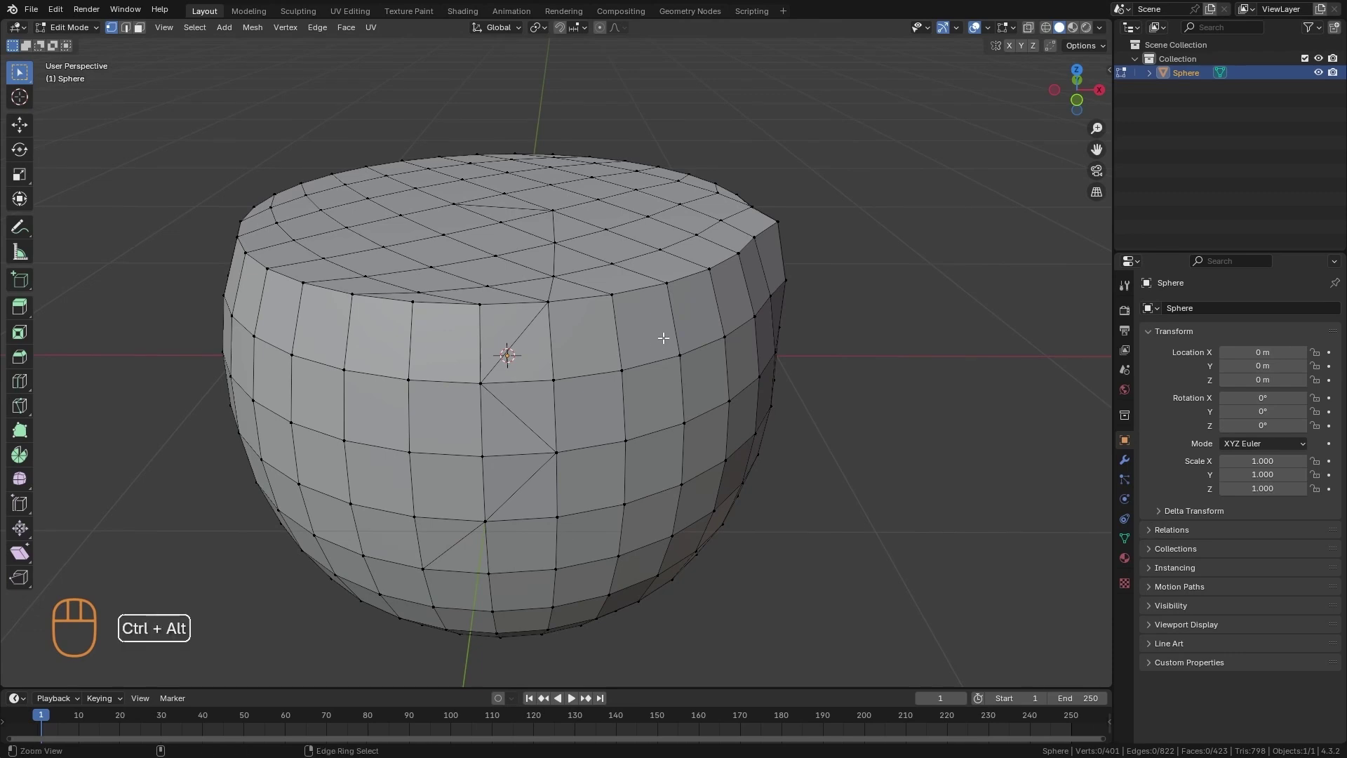
Select all of the sphere mesh's geometry
{"action": "left_click_drag", "start_coordinate": [662, 337], "coordinate": [660, 471], "text": "ctrl+alt"}
{"action": "left_click_drag", "start_coordinate": [658, 450], "coordinate": [640, 535], "text": "alt"}
{"action": "left_click_drag", "start_coordinate": [683, 492], "coordinate": [629, 496], "text": "alt+shift"}
{"action": "left_click_drag", "start_coordinate": [666, 609], "coordinate": [630, 447], "text": "ctrl+alt"}
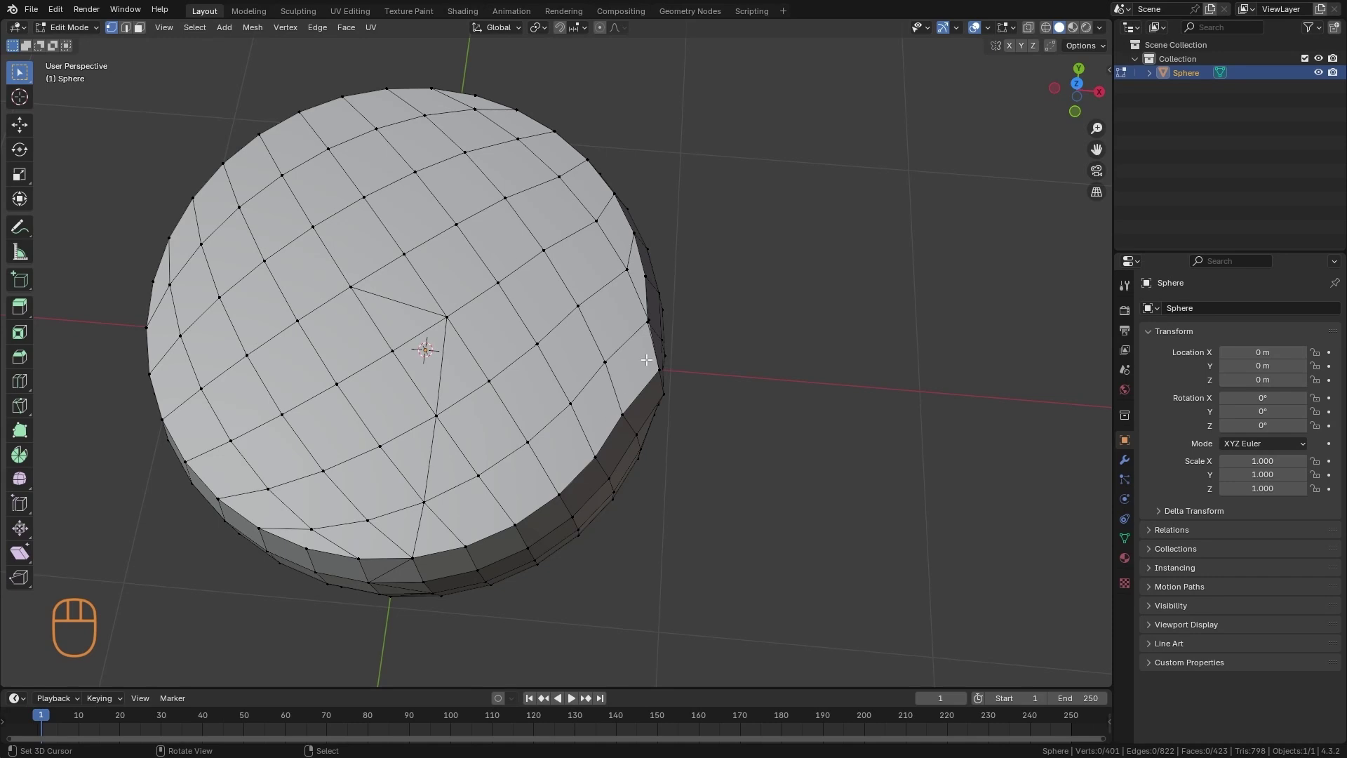
{"action": "left_click_drag", "start_coordinate": [673, 505], "coordinate": [734, 448], "text": "alt"}
{"action": "left_click_drag", "start_coordinate": [755, 349], "coordinate": [712, 440], "text": "alt"}
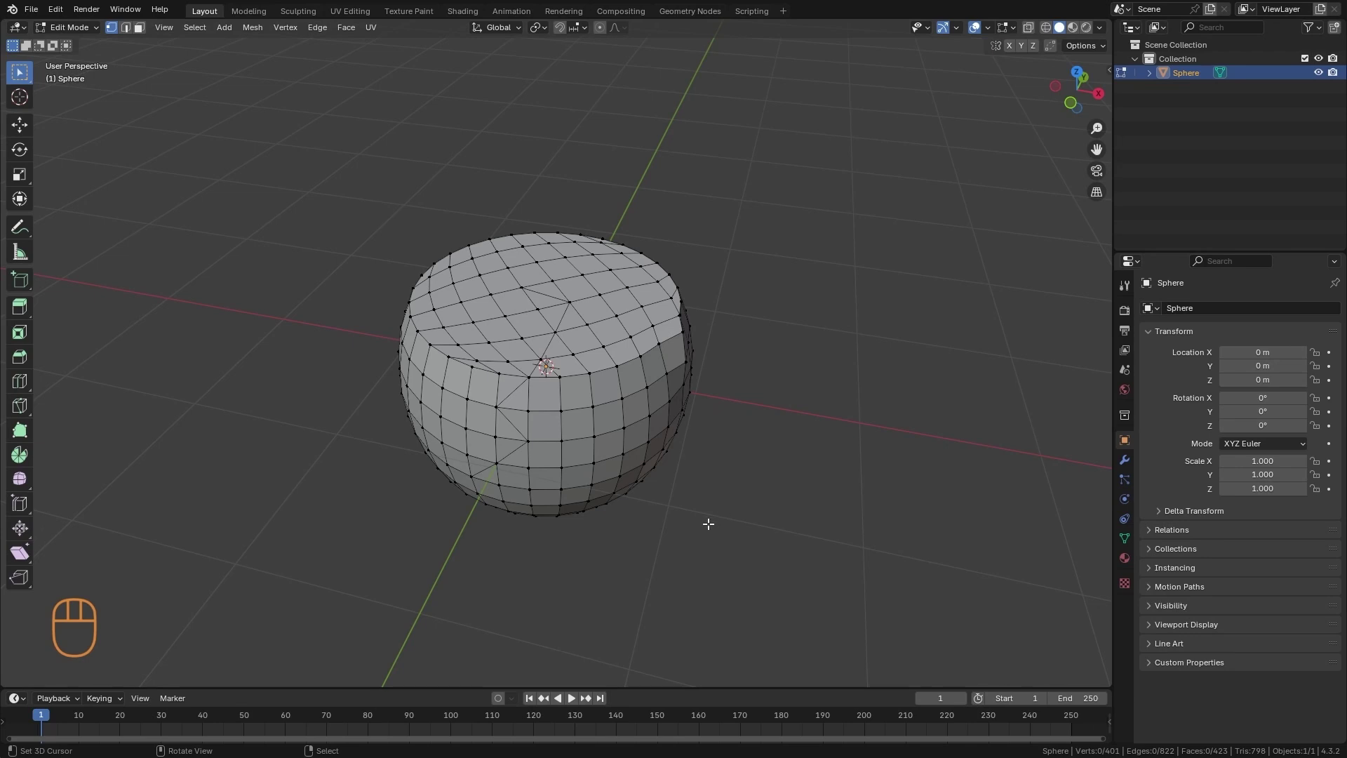
{"action": "key", "text": "a"}
{"action": "middle_click_drag", "start_coordinate": [694, 533], "coordinate": [718, 450], "text": "alt"}
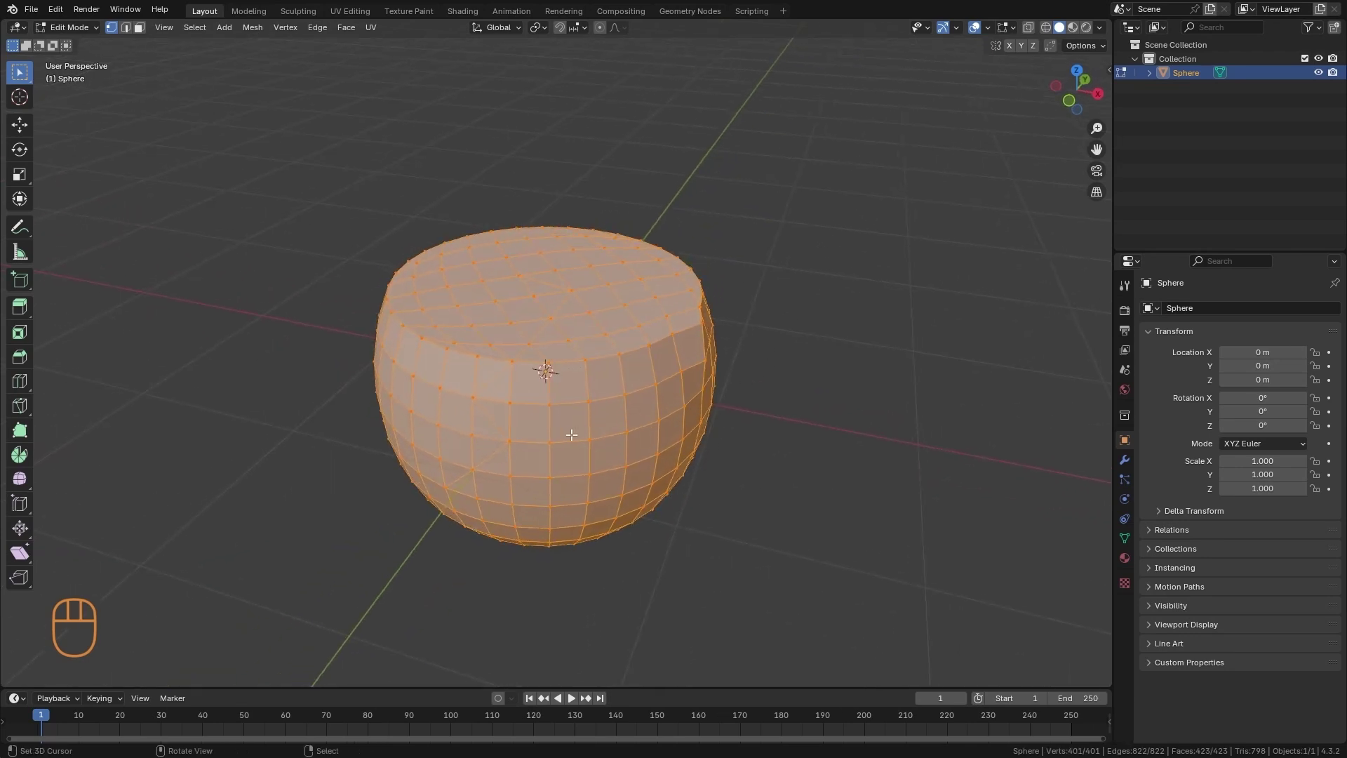
Try triangulating all selected faces with the Beauty method, view the result unselected, and undo back to the fully selected original mesh
{"action": "key", "text": "ctrl+t"}
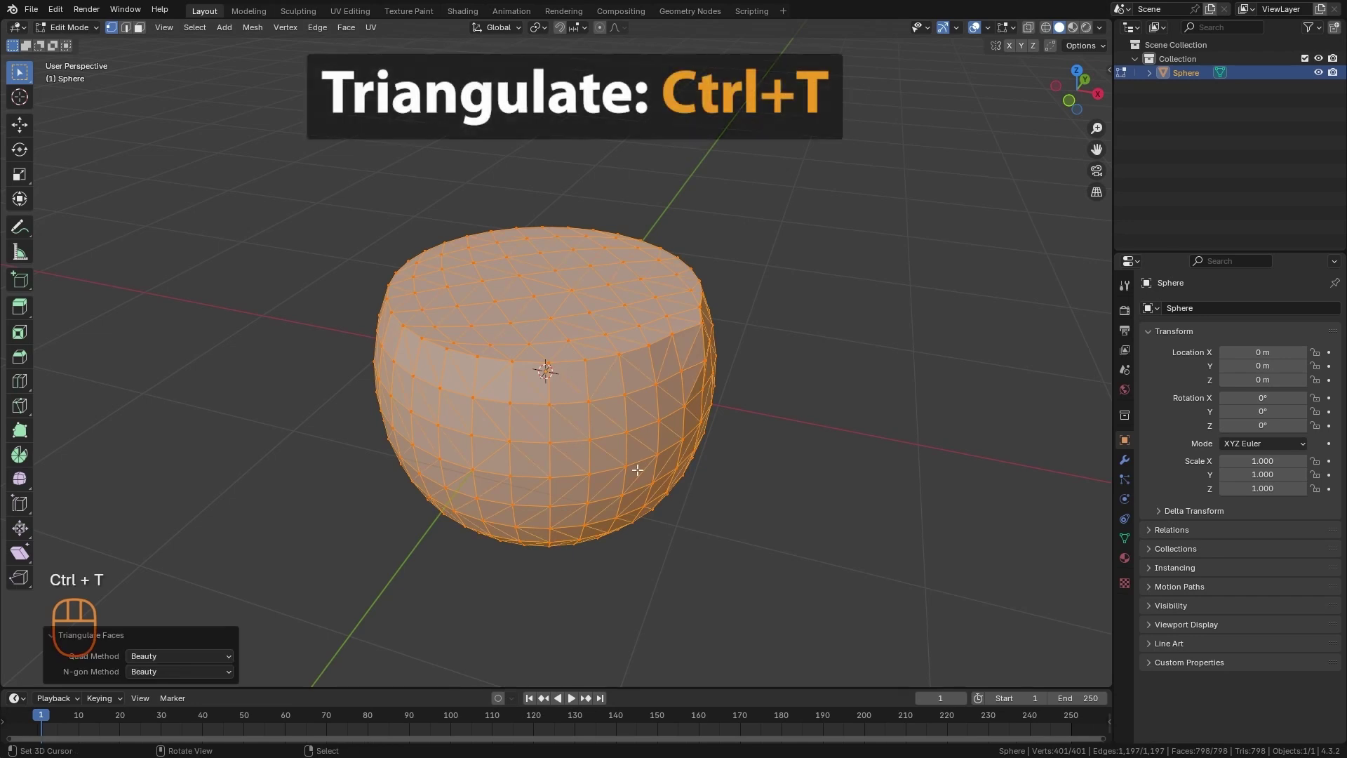
{"action": "key", "text": "alt+a"}
{"action": "middle_click_drag", "start_coordinate": [576, 438], "coordinate": [637, 412], "text": "alt"}
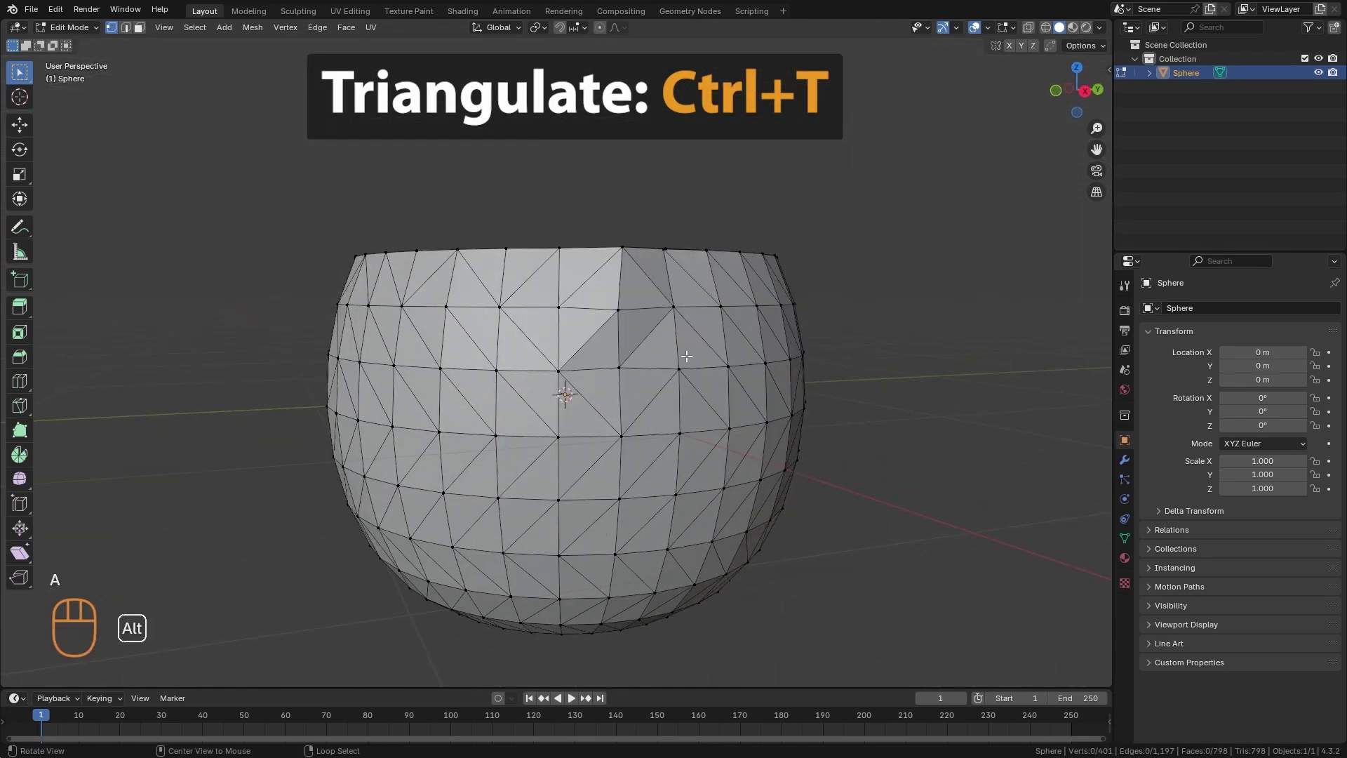
{"action": "middle_click_drag", "start_coordinate": [687, 356], "coordinate": [585, 426], "text": "alt"}
{"action": "key", "text": "ctrl+z"}
{"action": "key", "text": "ctrl+z"}
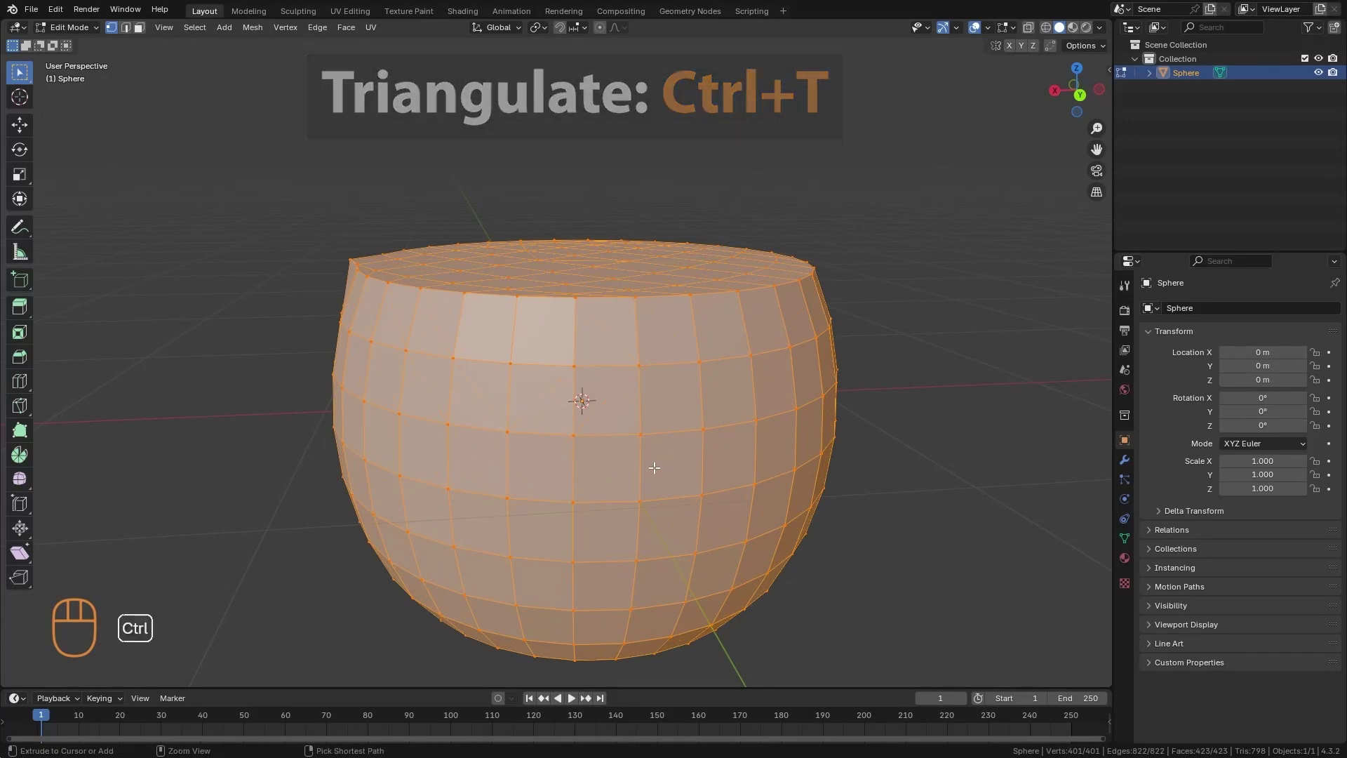
Triangulate all of the selected faces again, try other Quad Method options for the operation, and clear the selection
{"action": "key", "text": "ctrl+t"}
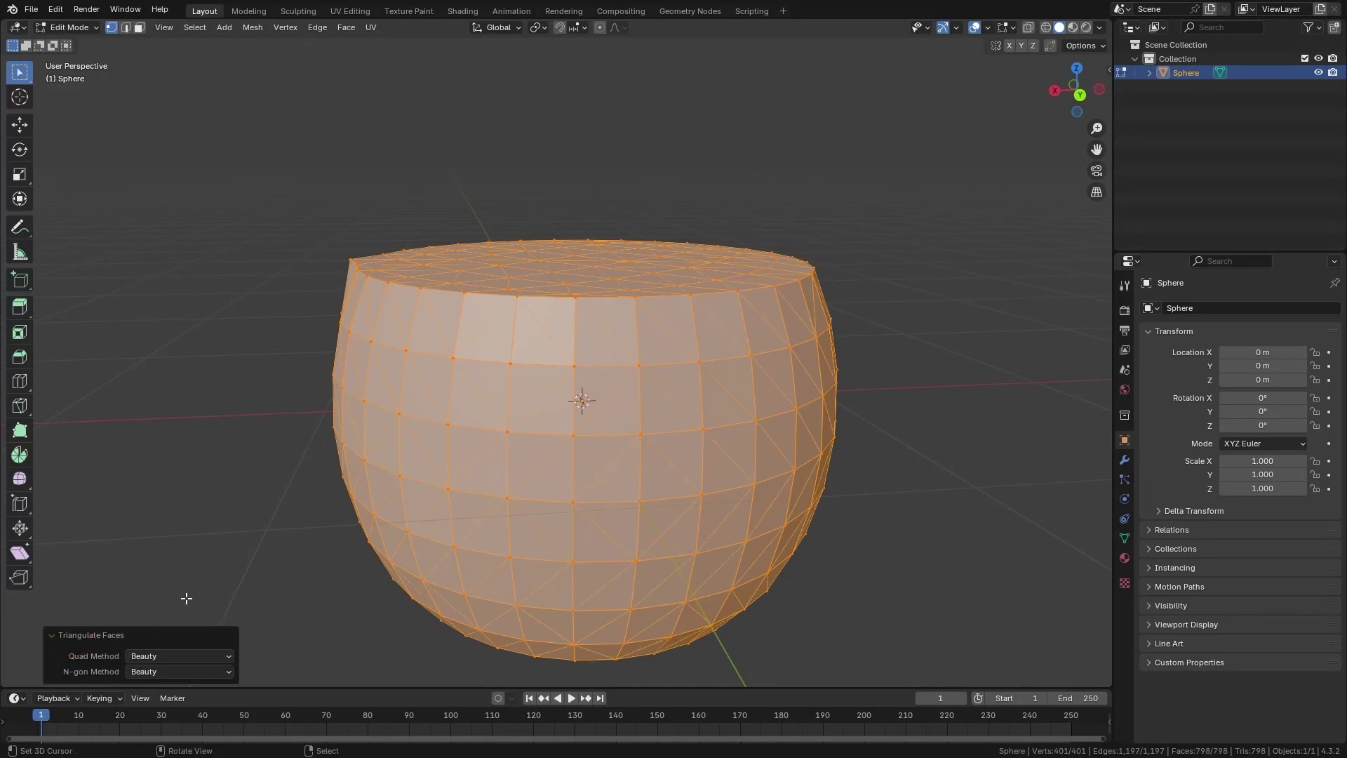
{"action": "left_click", "coordinate": [196, 657]}
{"action": "left_click", "coordinate": [186, 686]}
{"action": "left_click", "coordinate": [191, 656]}
{"action": "left_click", "coordinate": [186, 700]}
{"action": "left_click", "coordinate": [209, 655]}
{"action": "left_click", "coordinate": [187, 716]}
{"action": "middle_click_drag", "start_coordinate": [532, 493], "coordinate": [646, 469]}
{"action": "scroll", "coordinate": [656, 473], "scroll_direction": "down", "scroll_amount": 2}
{"action": "key", "text": "alt+a"}
{"action": "middle_click_drag", "start_coordinate": [688, 509], "coordinate": [722, 451]}
{"action": "scroll", "coordinate": [715, 530], "scroll_direction": "down", "scroll_amount": 1}
{"action": "scroll", "coordinate": [736, 457], "scroll_direction": "up", "scroll_amount": 1}
Select the whole triangulated mesh, convert it with Tris to Quads, and clear the selection
{"action": "key", "text": "a"}
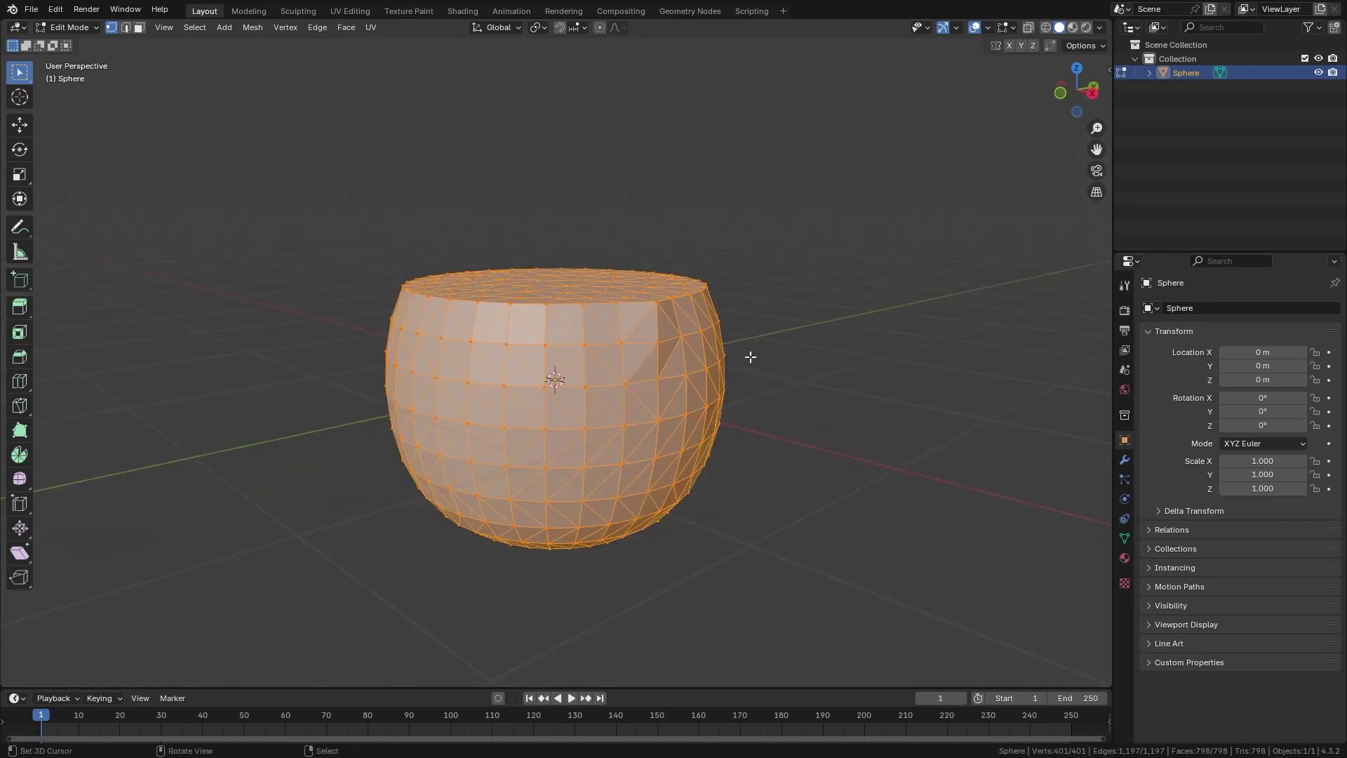
{"action": "middle_click_drag", "start_coordinate": [757, 365], "coordinate": [756, 390]}
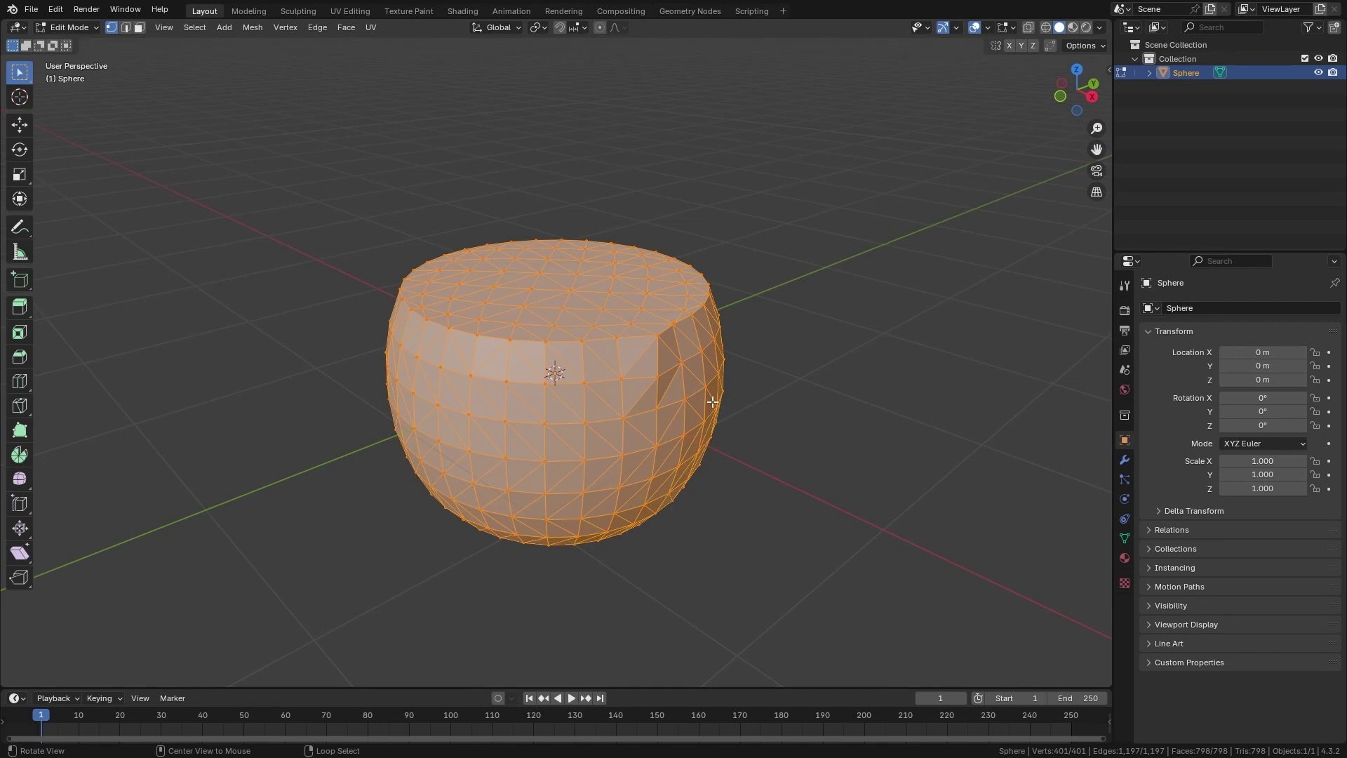
{"action": "key", "text": "alt+j"}
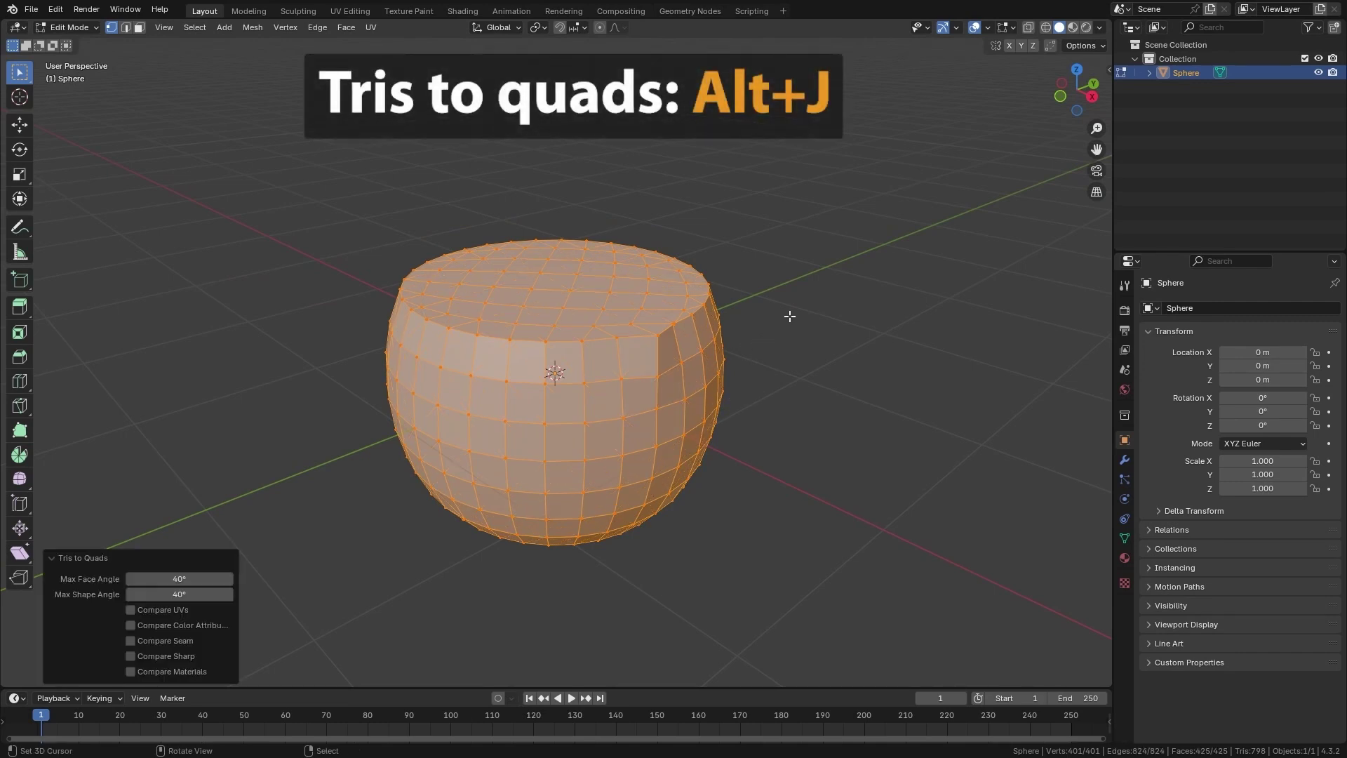
{"action": "key", "text": "alt+a"}
{"action": "middle_click_drag", "start_coordinate": [722, 436], "coordinate": [656, 509]}
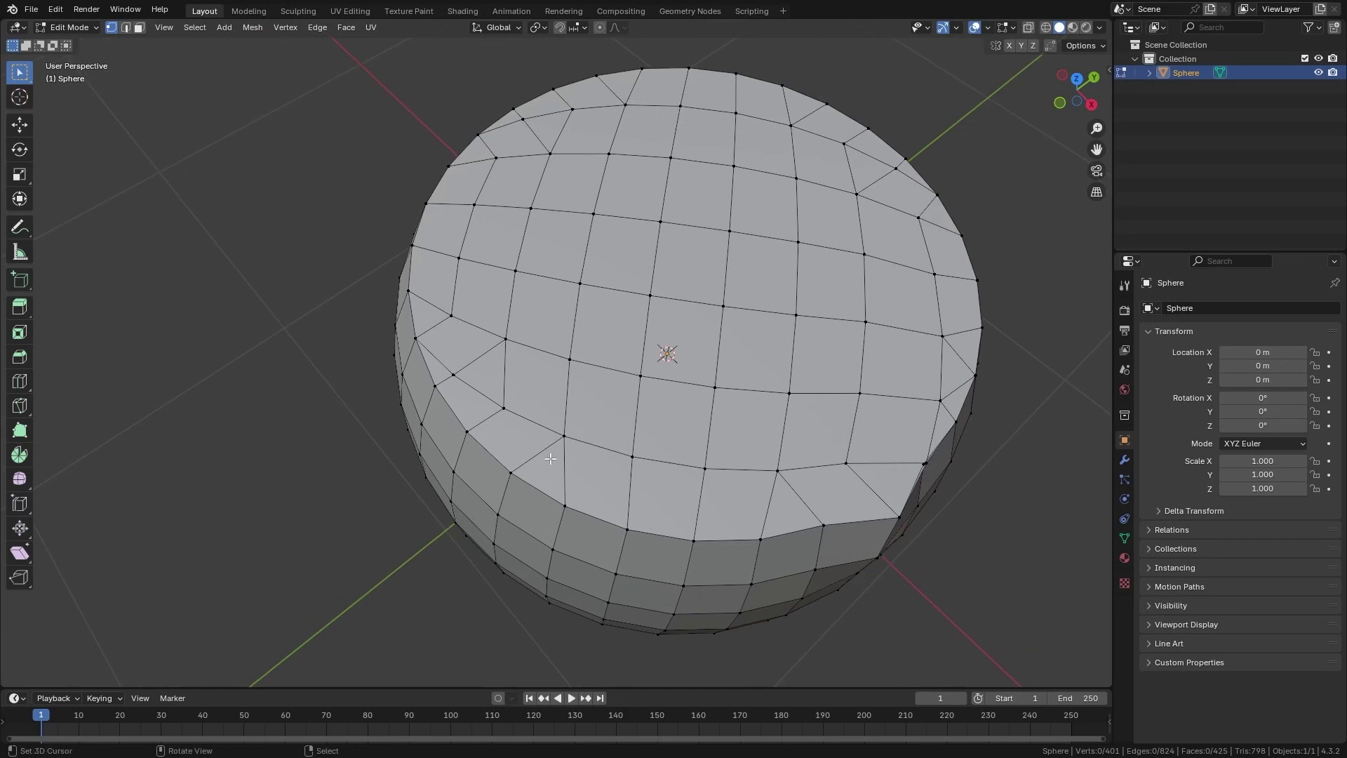
Connect a rim vertex to a neighbouring inner cap vertex, dissolve the adjacent old edge running to that rim vertex, and deselect
{"action": "left_click_drag", "start_coordinate": [547, 453], "coordinate": [581, 451], "text": "alt"}
{"action": "middle_click_drag", "start_coordinate": [541, 424], "coordinate": [596, 435]}
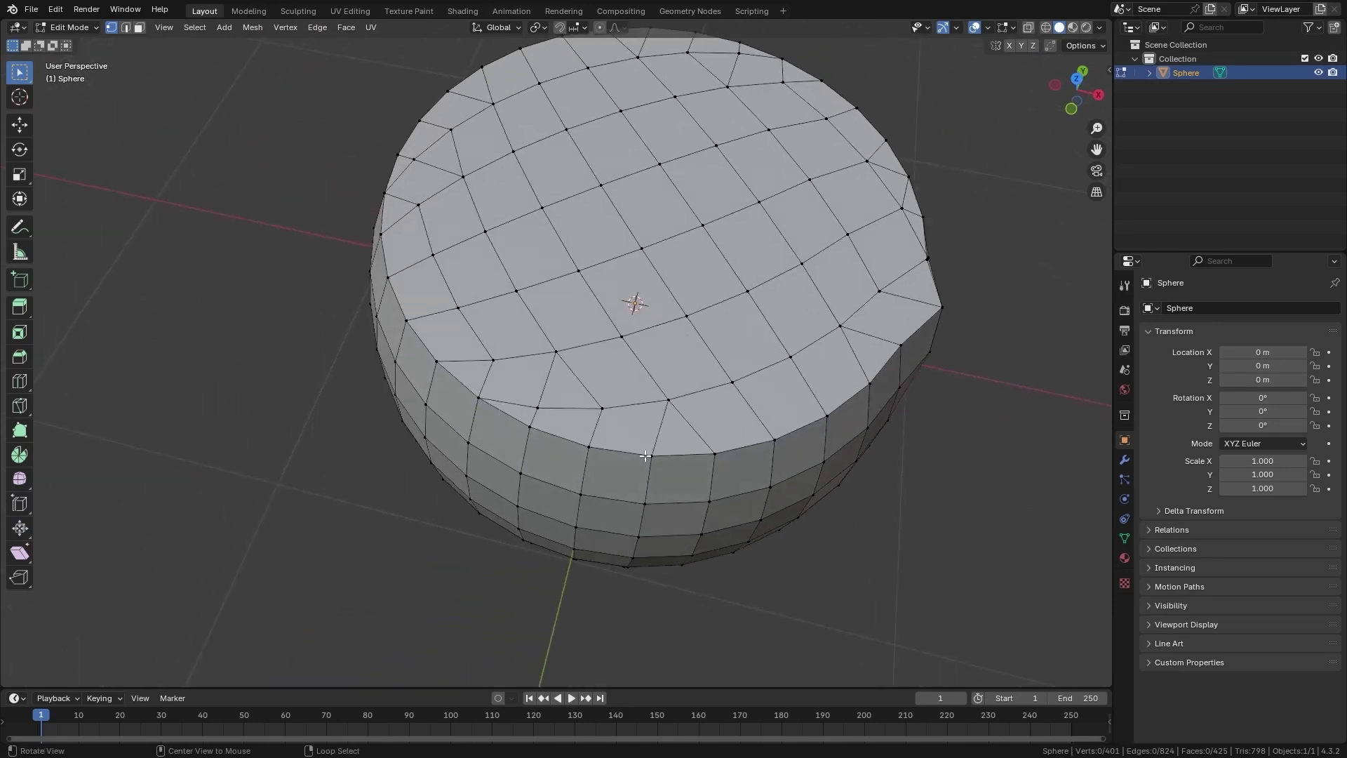
{"action": "left_click", "coordinate": [651, 455]}
{"action": "left_click", "coordinate": [602, 406], "text": "shift"}
{"action": "key", "text": "j"}
{"action": "right_click", "coordinate": [658, 409], "text": "alt"}
{"action": "key", "text": "x"}
{"action": "left_click", "coordinate": [634, 499]}
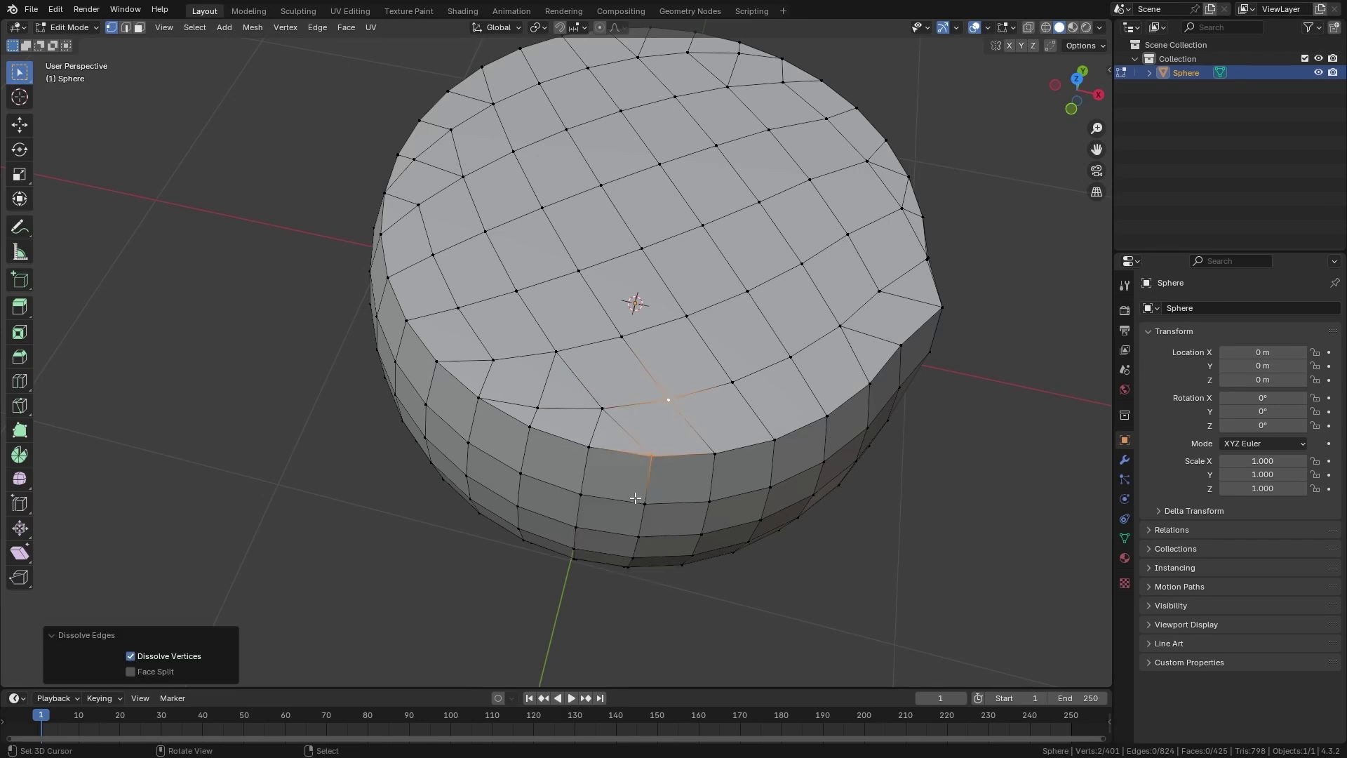
{"action": "key", "text": "alt+a"}
Select the four corner vertices of one quad near the cap's centre
{"action": "middle_click_drag", "start_coordinate": [604, 476], "coordinate": [634, 434]}
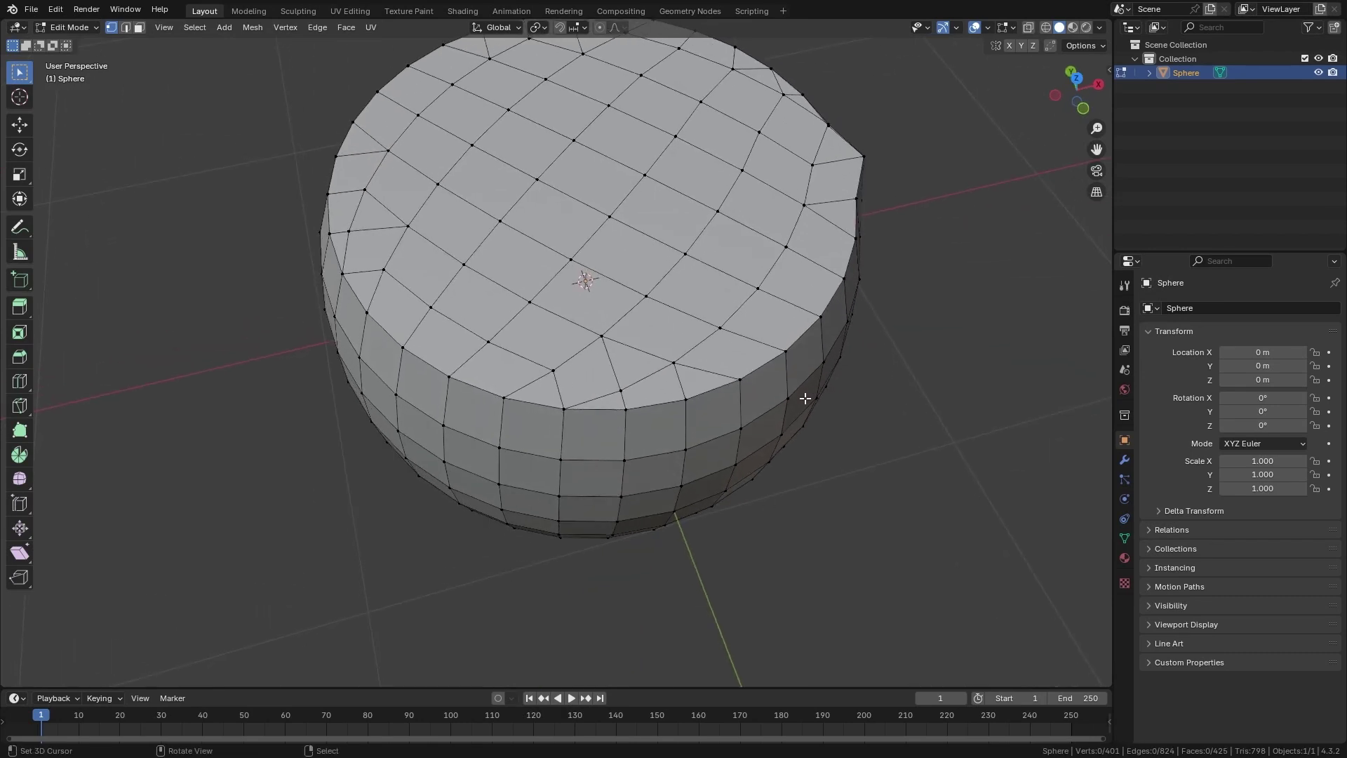
{"action": "left_click_drag", "start_coordinate": [765, 414], "coordinate": [807, 427], "text": "ctrl+alt"}
{"action": "left_click_drag", "start_coordinate": [832, 395], "coordinate": [863, 419], "text": "alt+shift"}
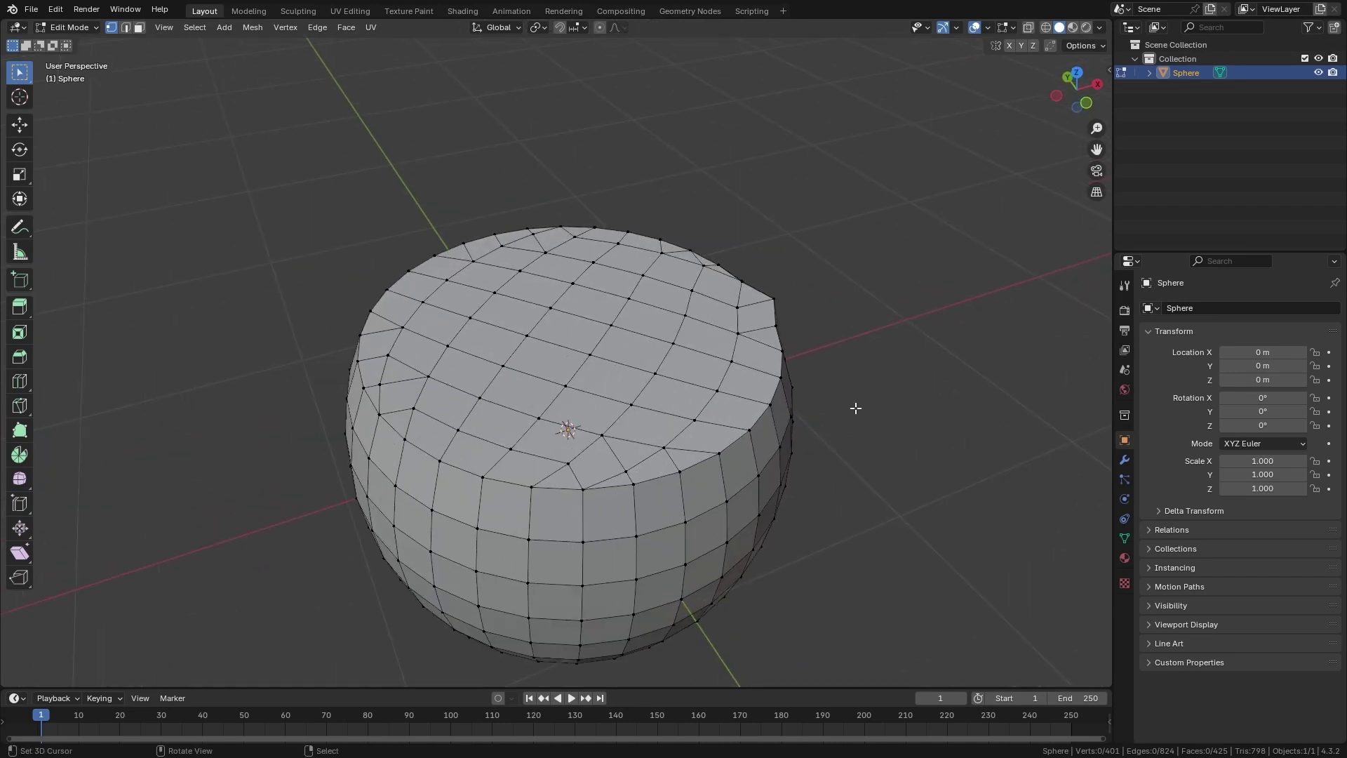
{"action": "left_click_drag", "start_coordinate": [624, 547], "coordinate": [672, 460], "text": "alt"}
{"action": "left_click_drag", "start_coordinate": [677, 460], "coordinate": [720, 468], "text": "alt"}
{"action": "left_click_drag", "start_coordinate": [718, 464], "coordinate": [685, 484], "text": "alt+shift"}
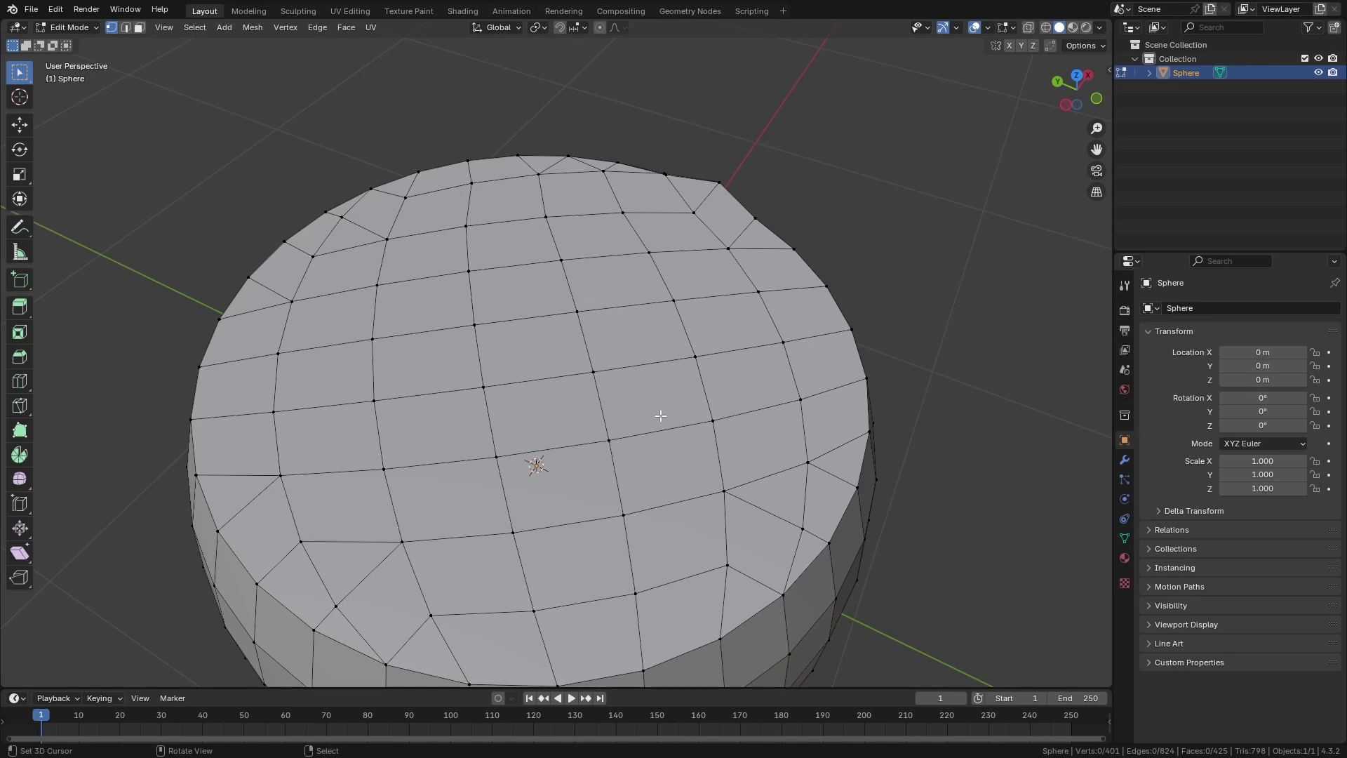
{"action": "left_click", "coordinate": [598, 374]}
{"action": "left_click", "coordinate": [577, 311], "text": "shift"}
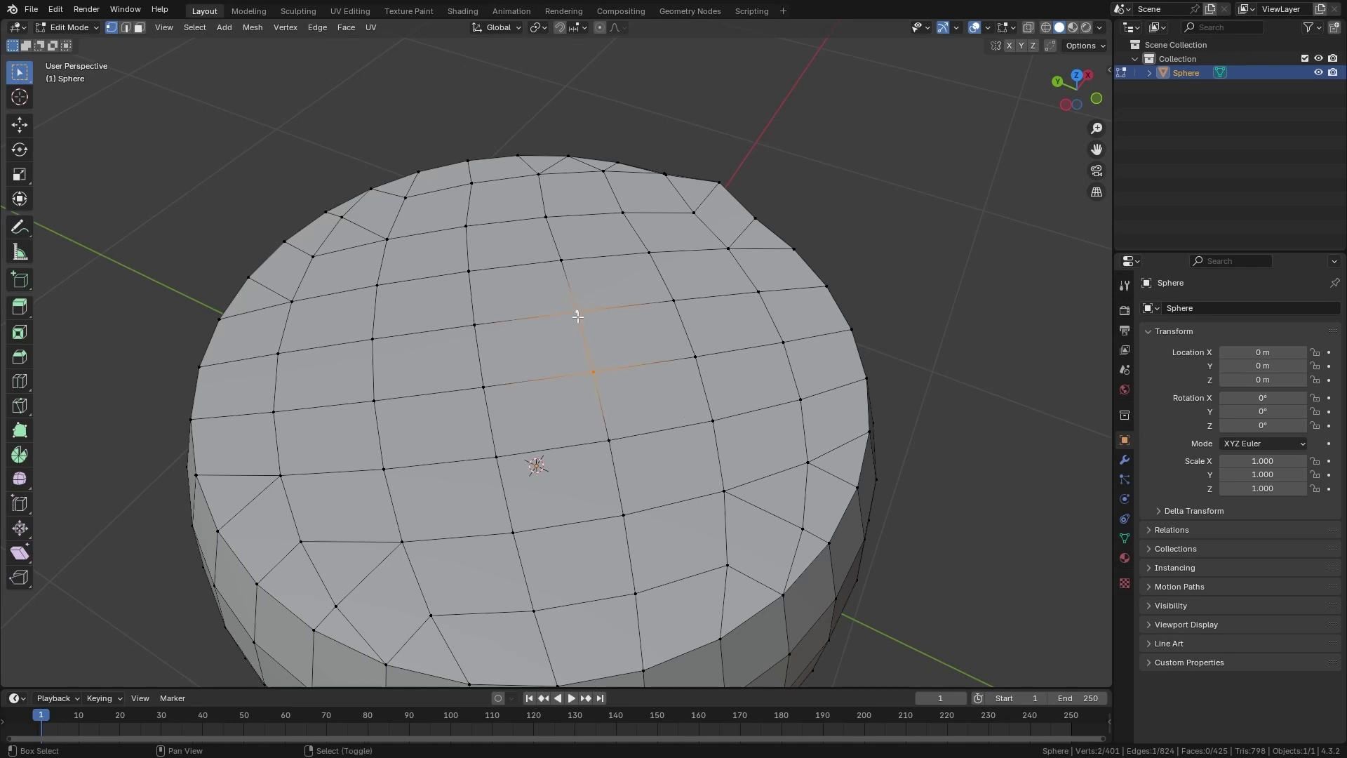
{"action": "left_click", "coordinate": [674, 301], "text": "shift"}
{"action": "left_click", "coordinate": [695, 358], "text": "shift"}
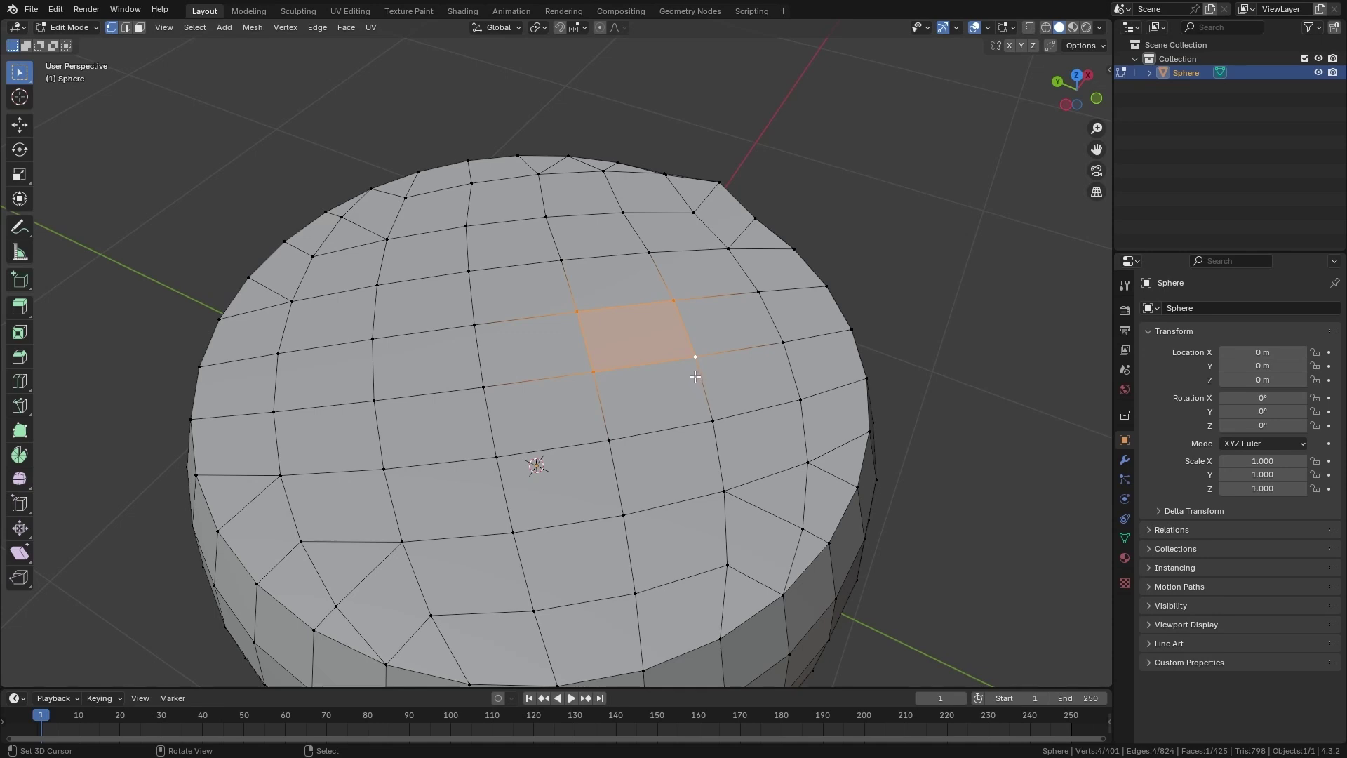
Try merging the quad's four vertices At Center and then At Cursor, undoing each merge
{"action": "key", "text": "m"}
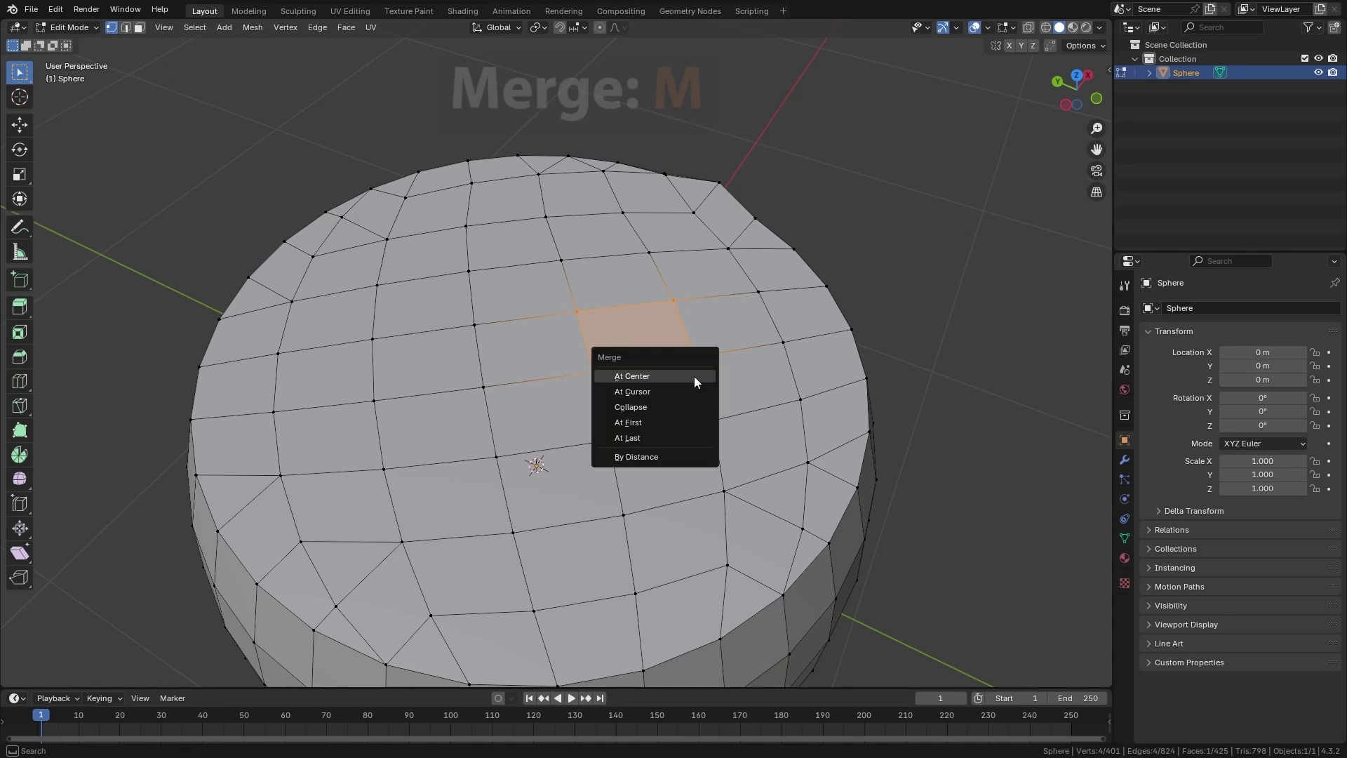
{"action": "left_click", "coordinate": [650, 376]}
{"action": "scroll", "coordinate": [680, 352], "scroll_direction": "up", "scroll_amount": 3}
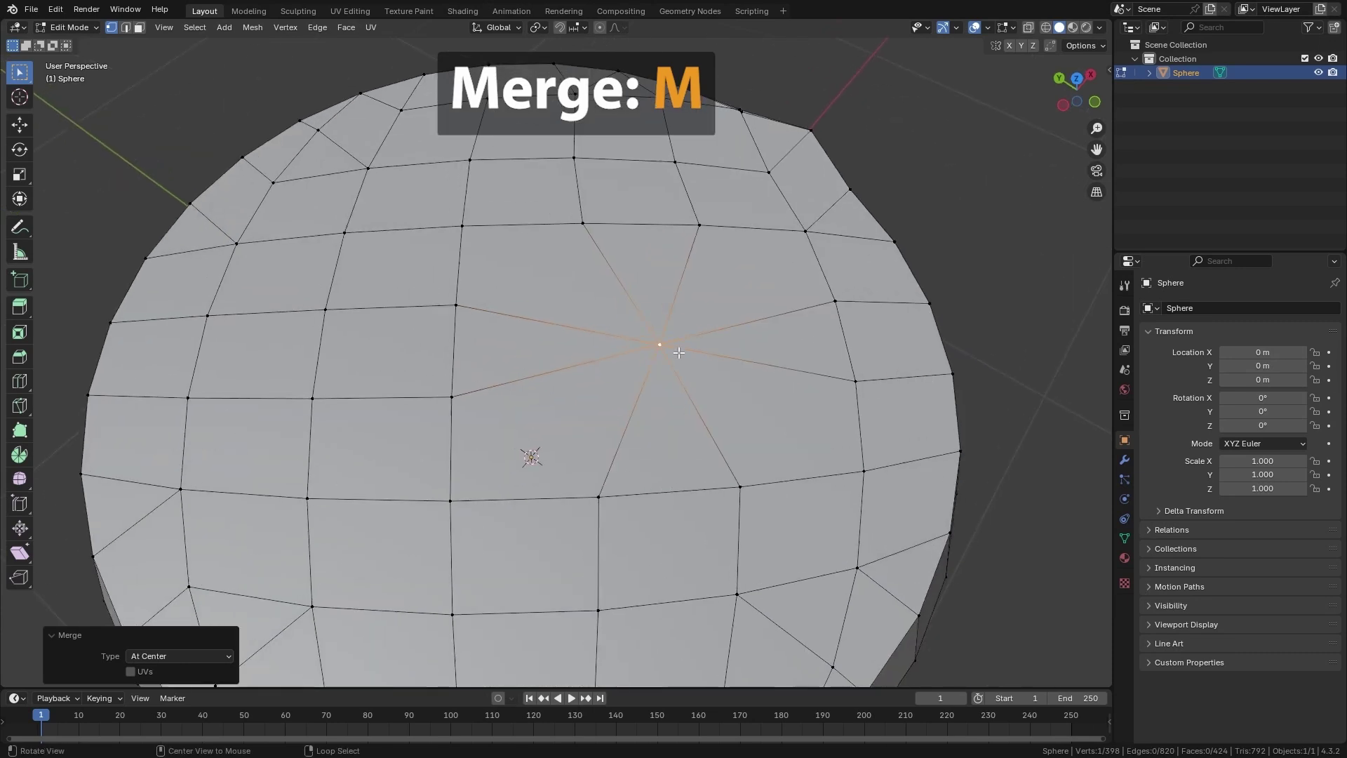
{"action": "key", "text": "ctrl+z"}
{"action": "key", "text": "m"}
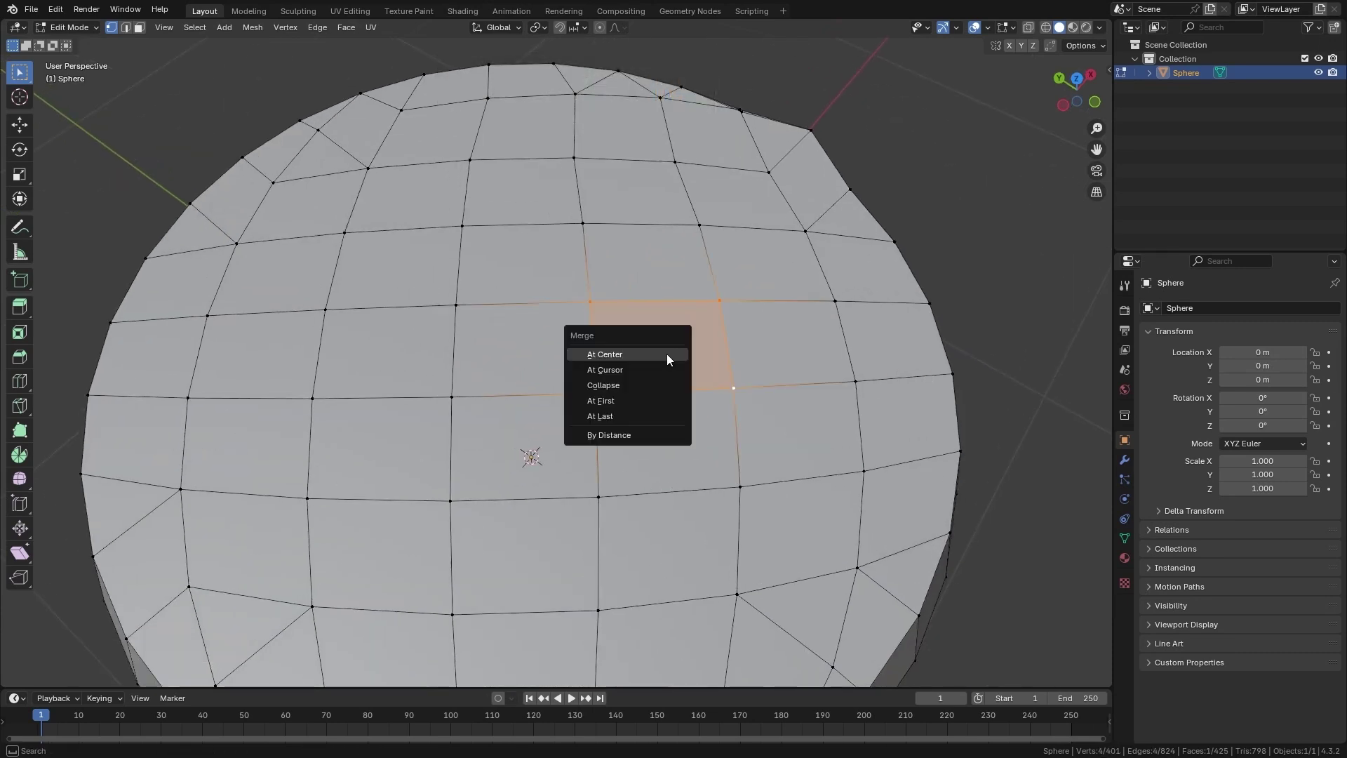
{"action": "left_click", "coordinate": [662, 372]}
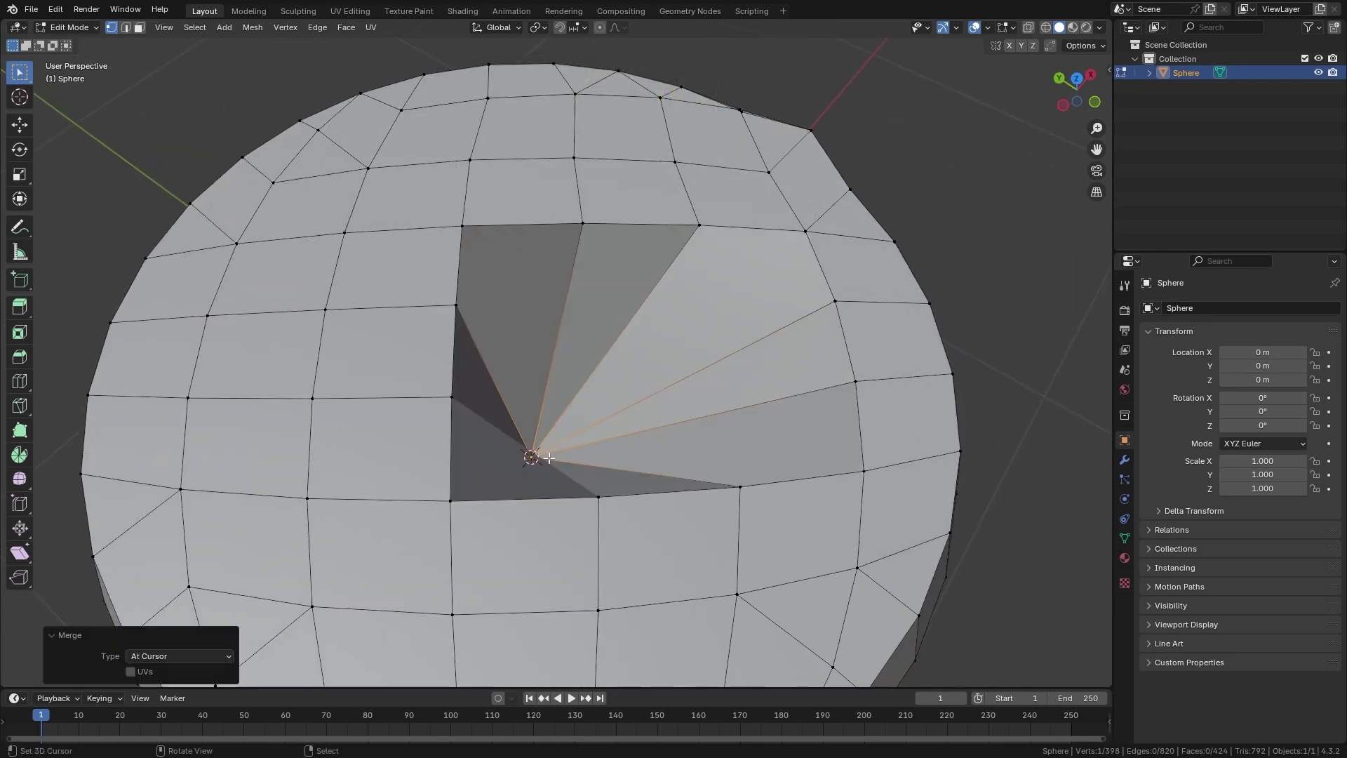
{"action": "key", "text": "ctrl+z"}
Try merging the quad's four vertices At Last and then At First, undoing each merge
{"action": "key", "text": "m"}
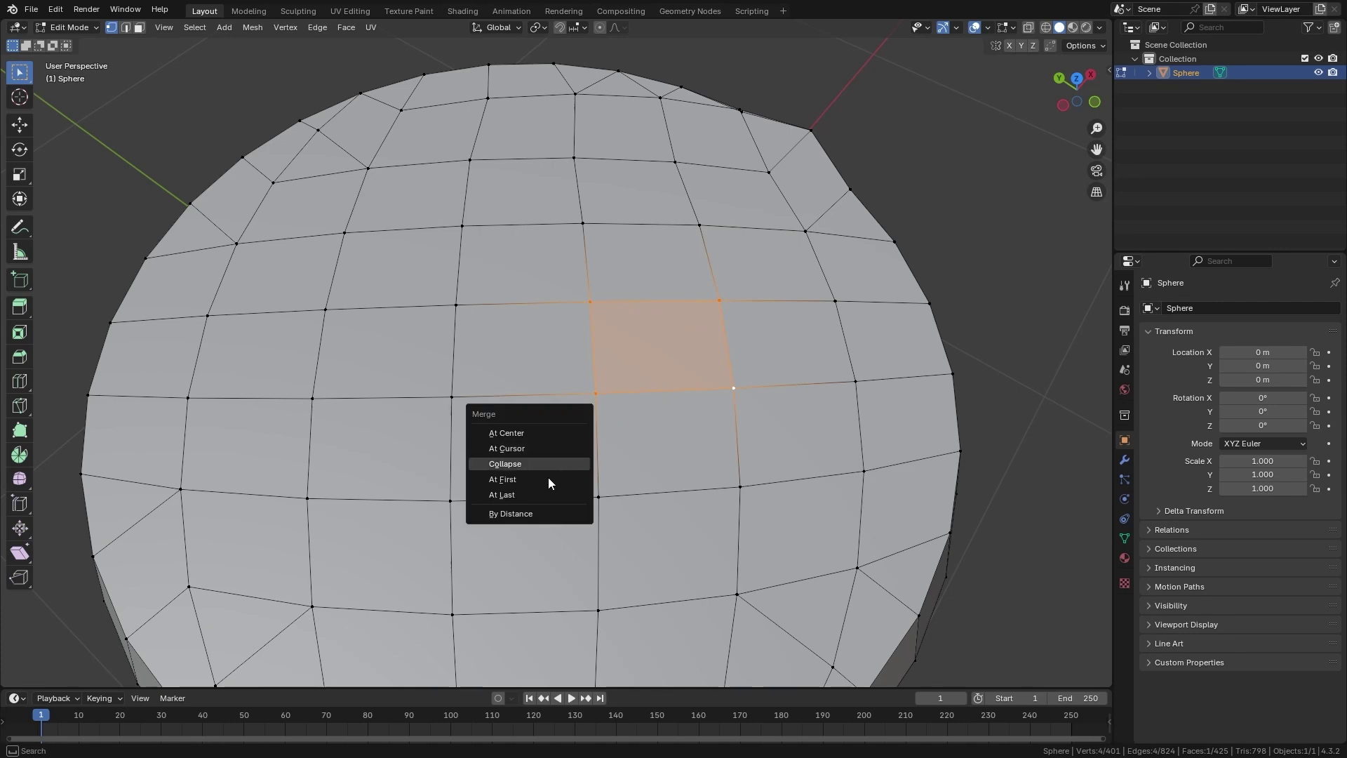
{"action": "left_click", "coordinate": [537, 495]}
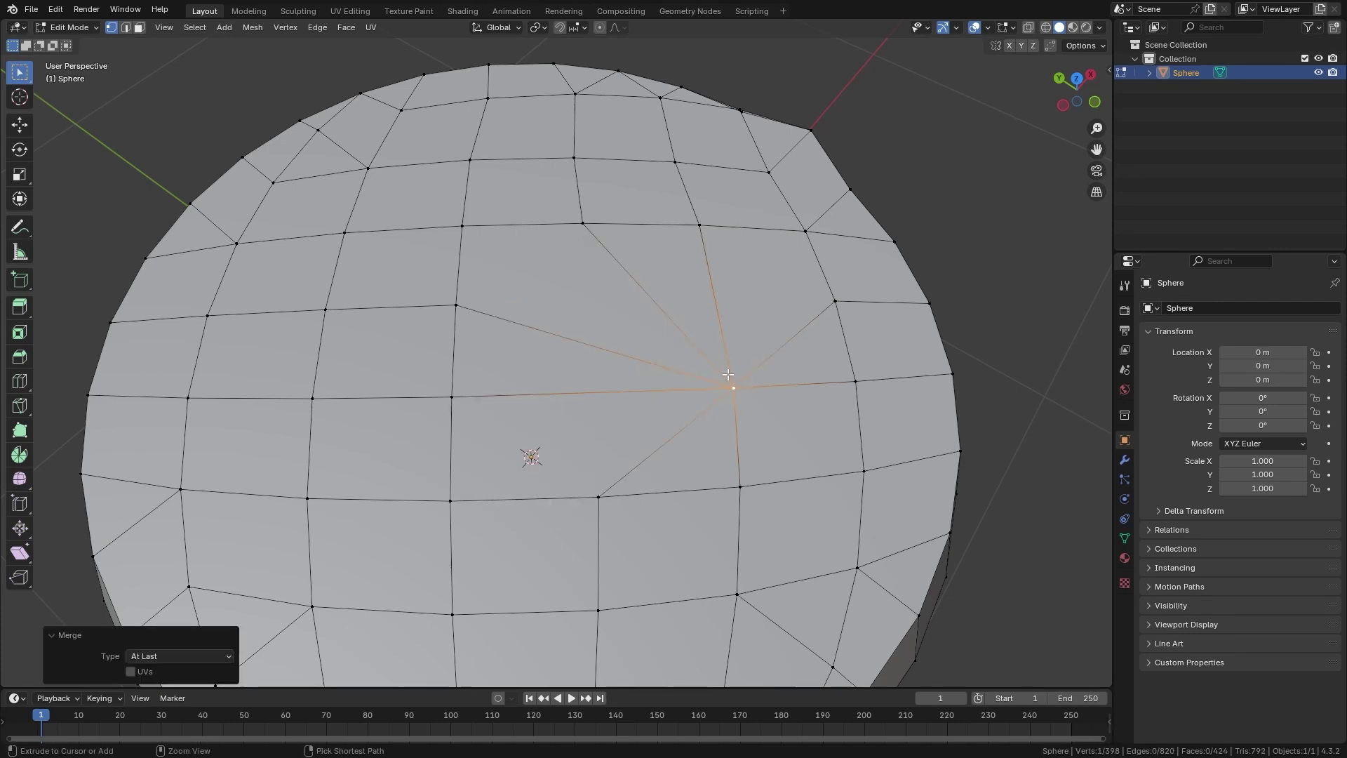
{"action": "key", "text": "ctrl+z"}
{"action": "key", "text": "m"}
{"action": "left_click", "coordinate": [687, 370]}
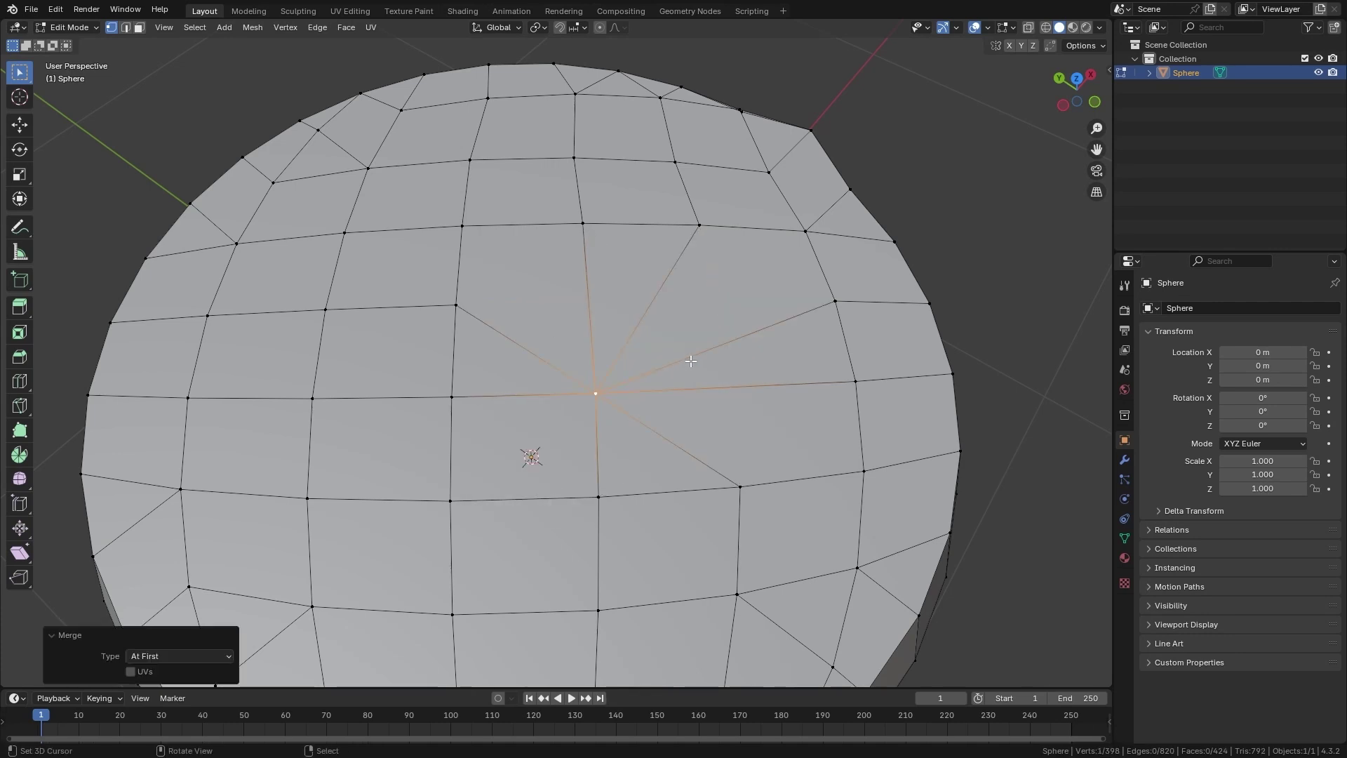
{"action": "key", "text": "ctrl+z"}
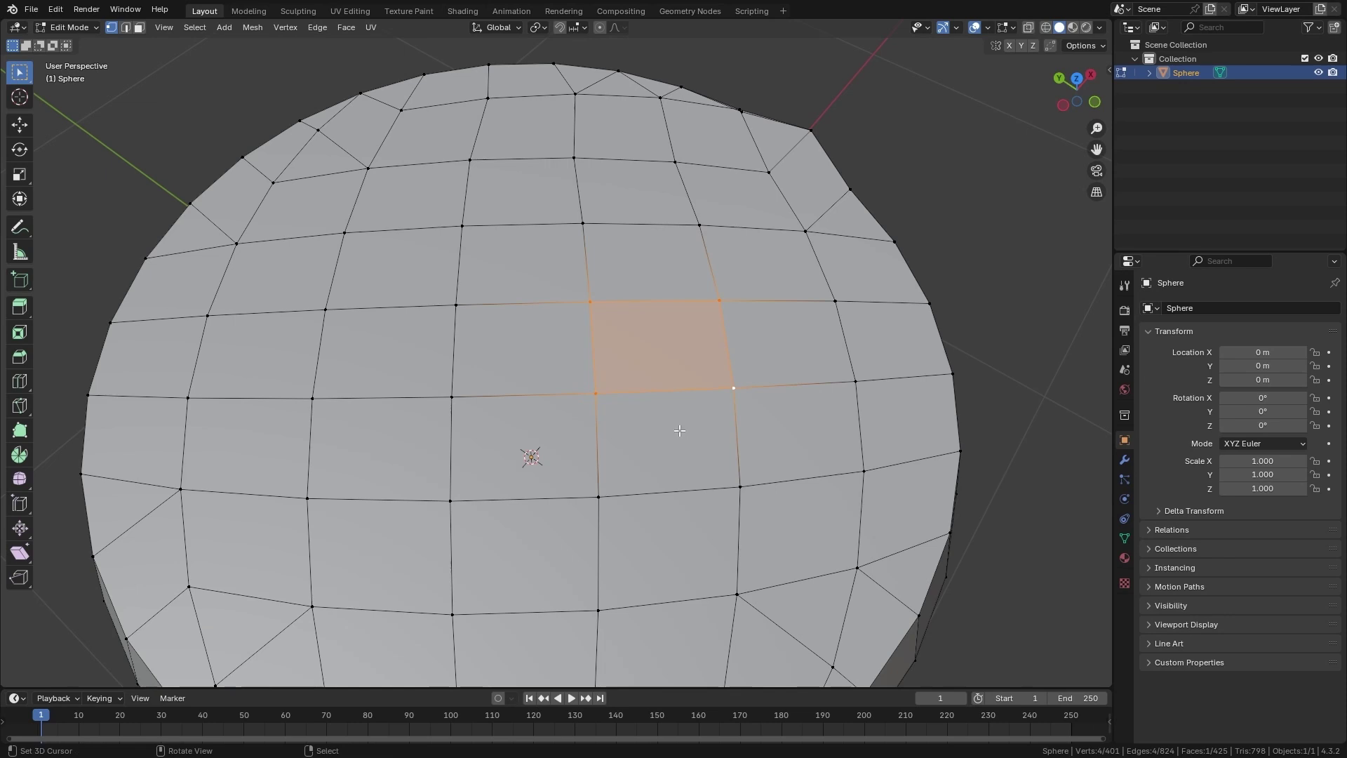
Merge the quad's four selected vertices By Distance, and clear the selection
{"action": "key", "text": "m"}
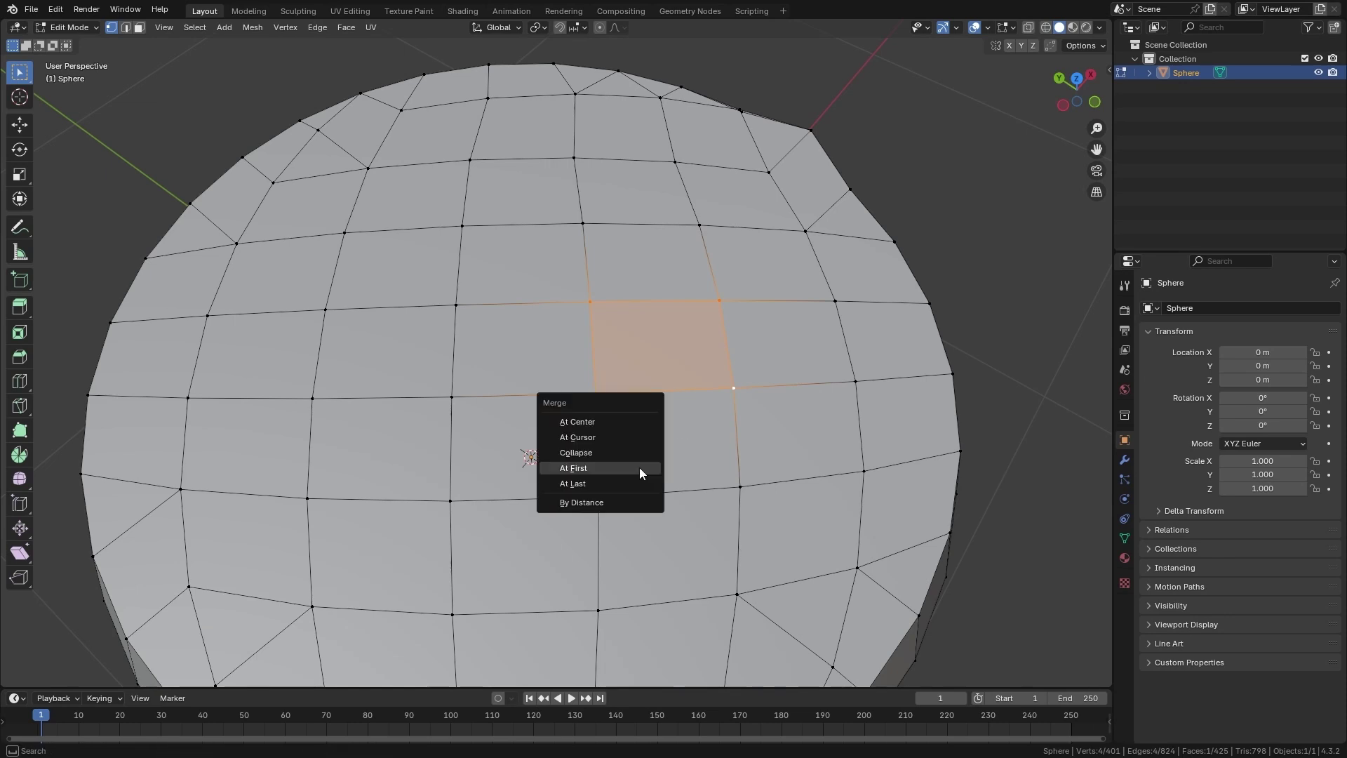
{"action": "left_click", "coordinate": [617, 504]}
{"action": "key", "text": "alt+a"}
{"action": "middle_click_drag", "start_coordinate": [748, 321], "coordinate": [754, 428]}
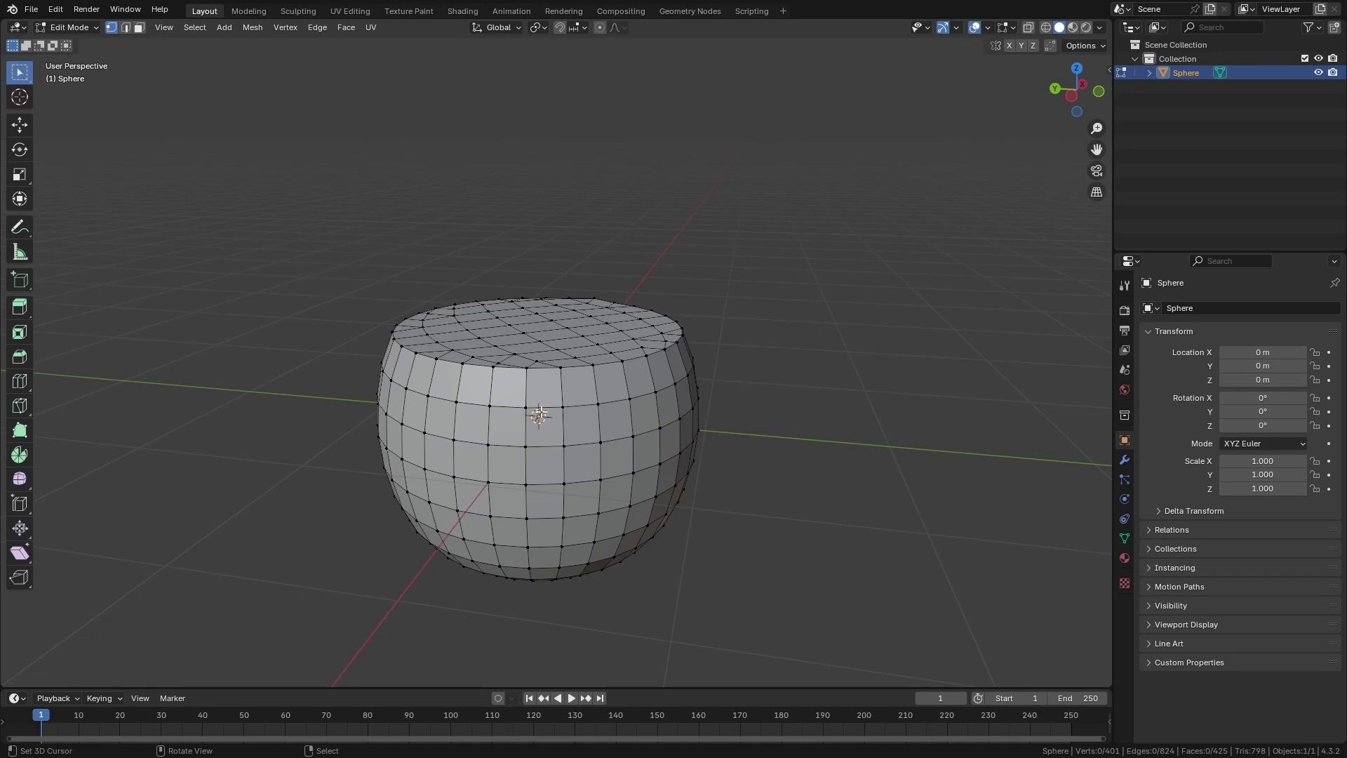
Add a single loop cut around the uppermost side band, slide it up close to the cap's rim, and deselect
{"action": "scroll", "coordinate": [544, 476], "scroll_direction": "up", "scroll_amount": 3}
{"action": "key", "text": "ctrl+r"}
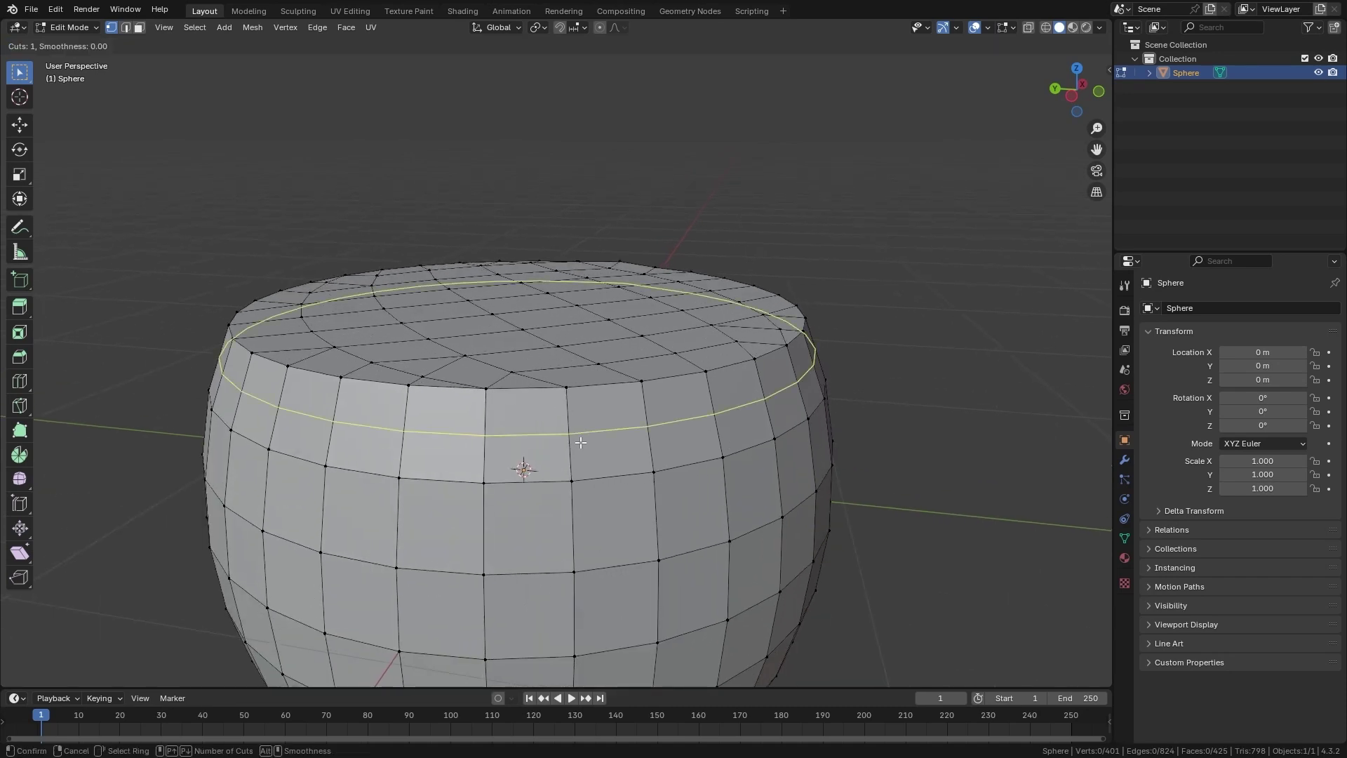
{"action": "left_click", "coordinate": [581, 421]}
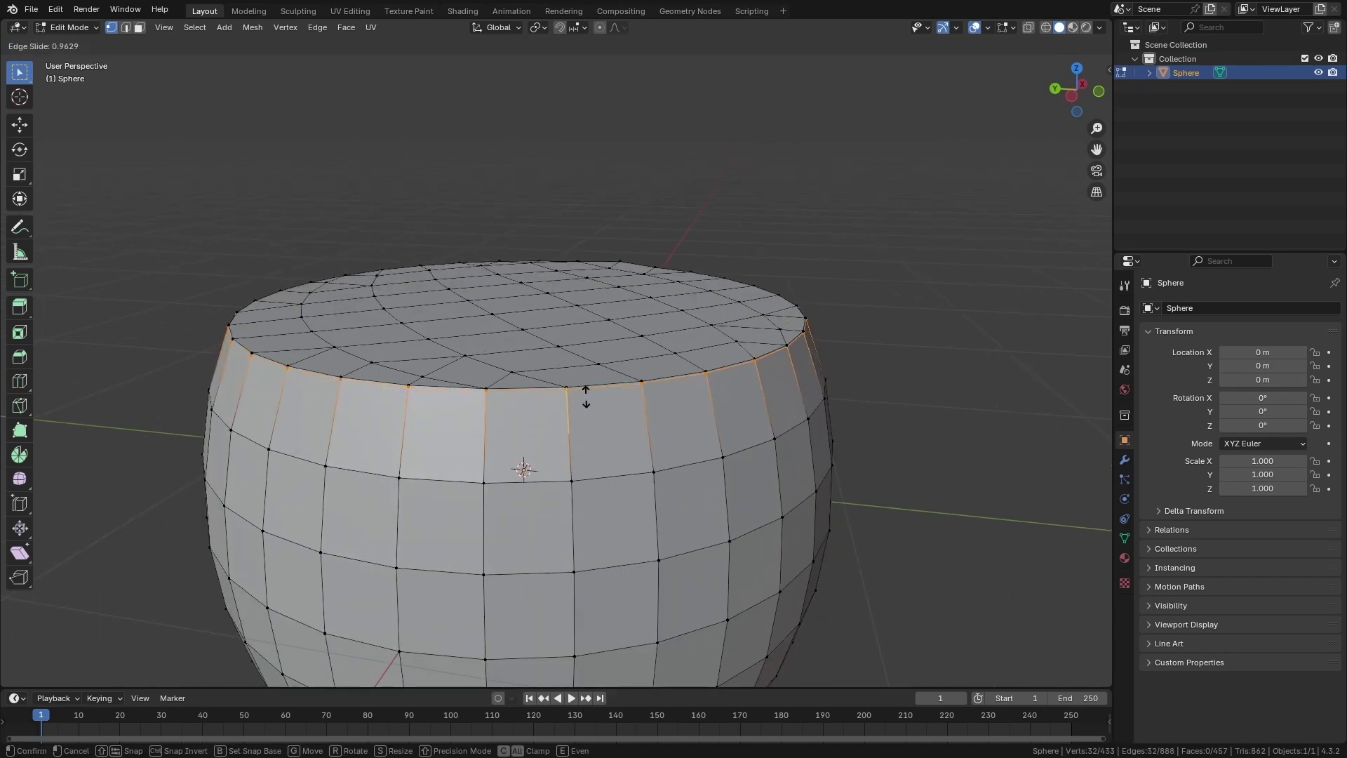
{"action": "left_click", "coordinate": [583, 391]}
{"action": "scroll", "coordinate": [574, 429], "scroll_direction": "up", "scroll_amount": 1}
{"action": "key", "text": "alt+a"}
{"action": "mouse_move", "coordinate": [573, 429]}
{"action": "middle_mouse_down", "text": "ctrl"}
{"action": "mouse_move", "coordinate": [602, 571]}
{"action": "mouse_move", "coordinate": [643, 566]}
{"action": "mouse_move", "coordinate": [566, 429]}
{"action": "middle_mouse_up", "text": "ctrl"}
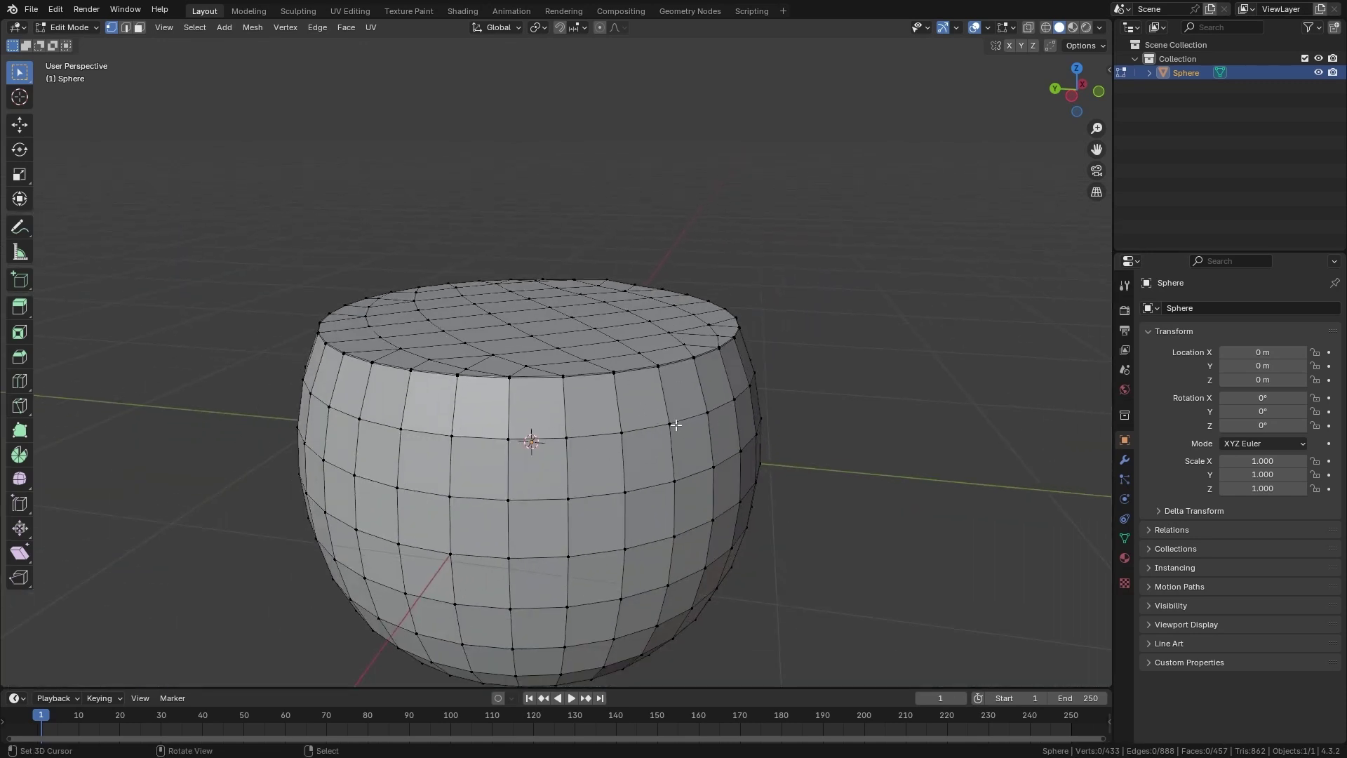
Merge the whole mesh By Distance, raising the merge distance to just over 0.06 m to absorb the loop beside the rim, and deselect
{"action": "key", "text": "a"}
{"action": "key", "text": "m"}
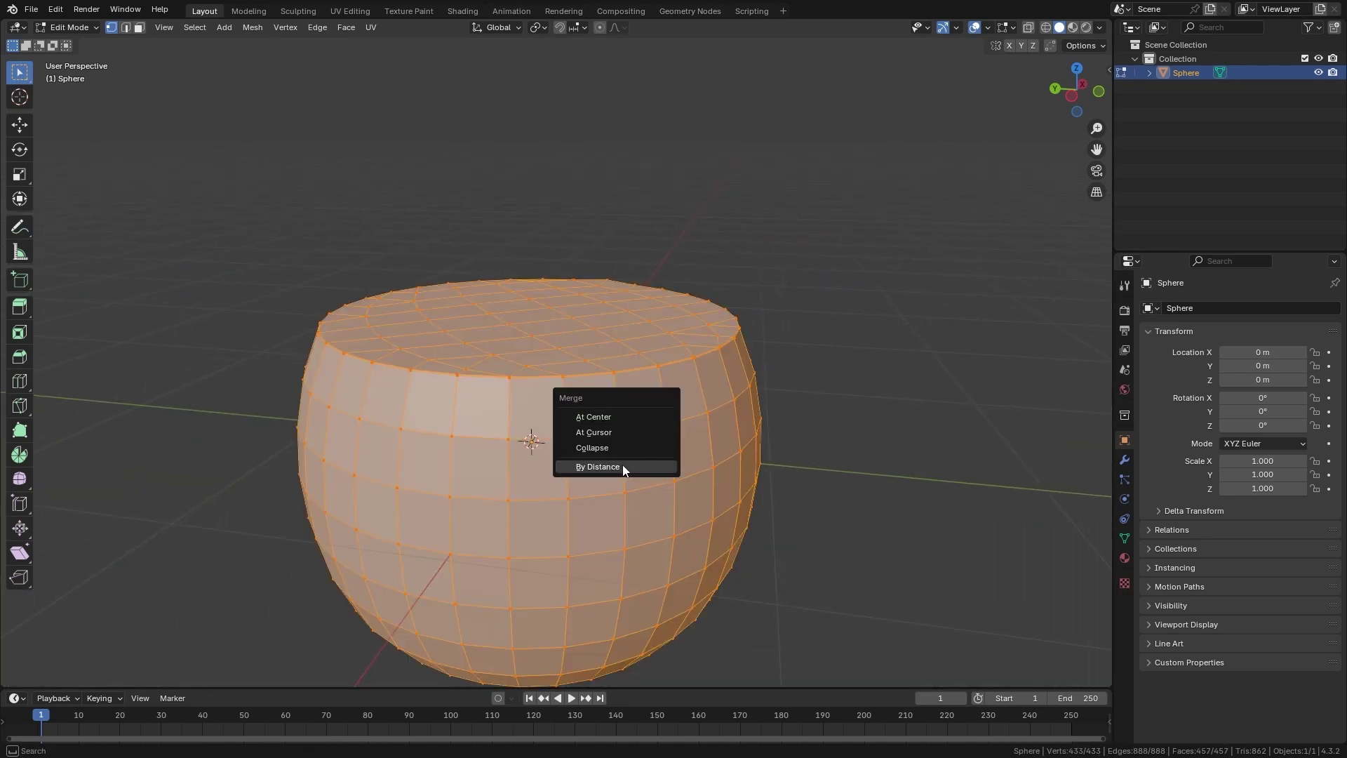
{"action": "left_click", "coordinate": [622, 464]}
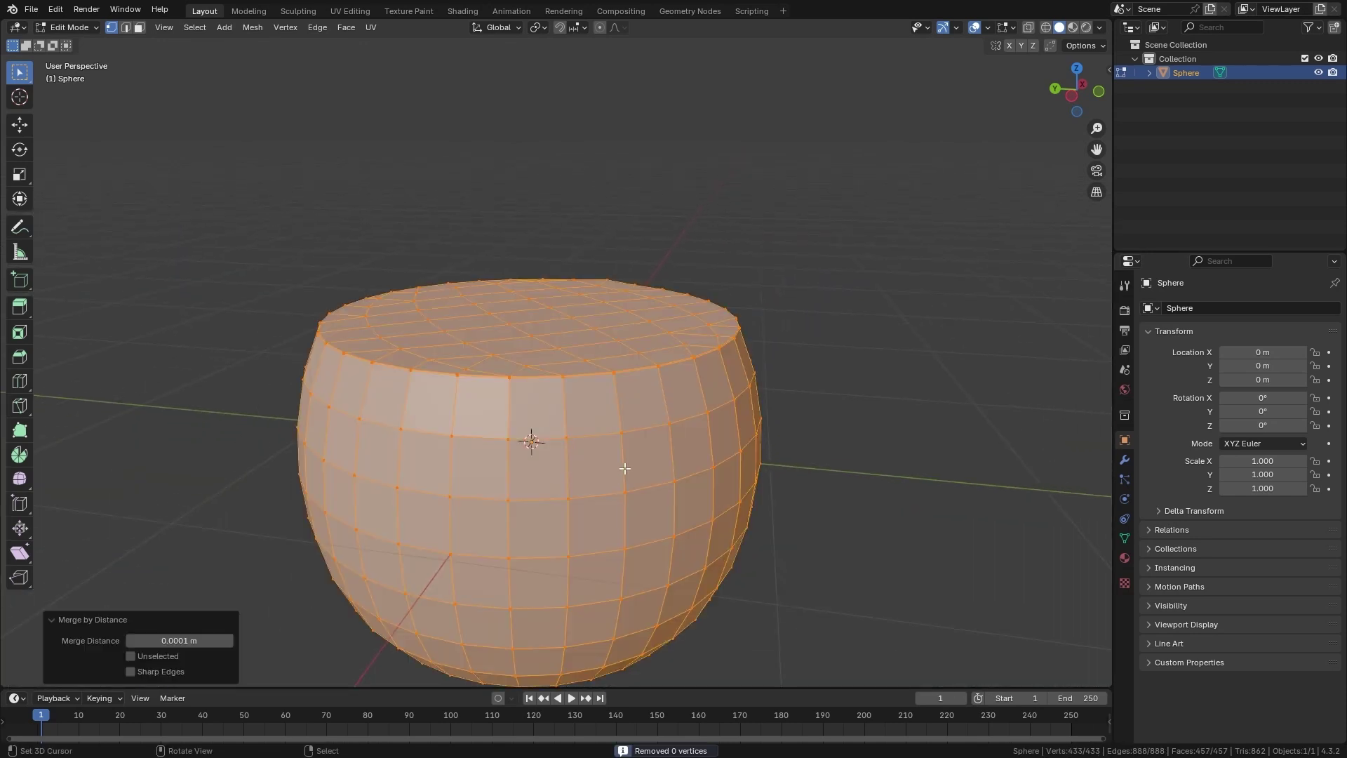
{"action": "left_click", "coordinate": [184, 641]}
{"action": "type", "text": "0.11"}
{"action": "key", "text": "Return"}
{"action": "left_click_drag", "start_coordinate": [183, 640], "coordinate": [186, 640]}
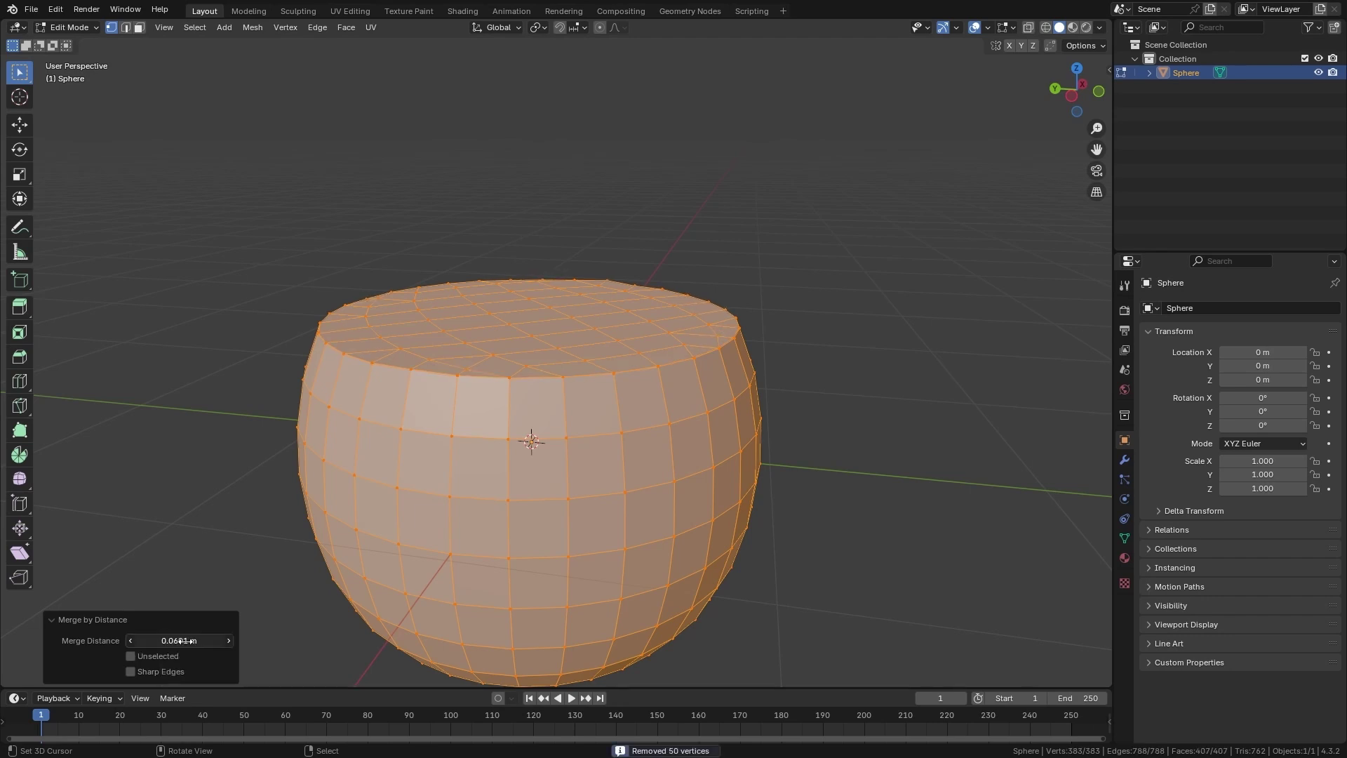
{"action": "key", "text": "alt+a"}
{"action": "scroll", "coordinate": [550, 403], "scroll_direction": "up", "scroll_amount": 5}
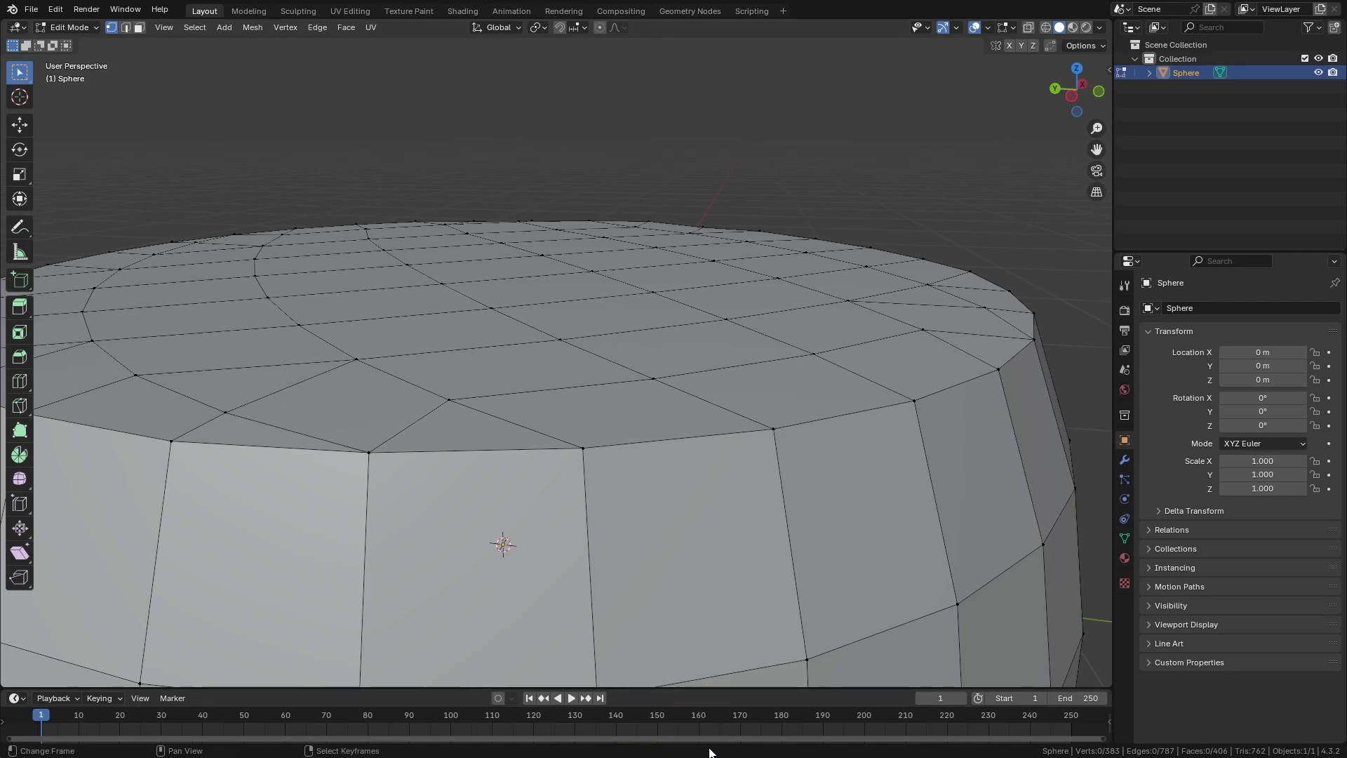
Switch to face selection and select a 3 by 3 block of quads near the middle of the sphere's flat cap
{"action": "left_click_drag", "start_coordinate": [751, 254], "coordinate": [701, 533], "text": "ctrl+alt"}
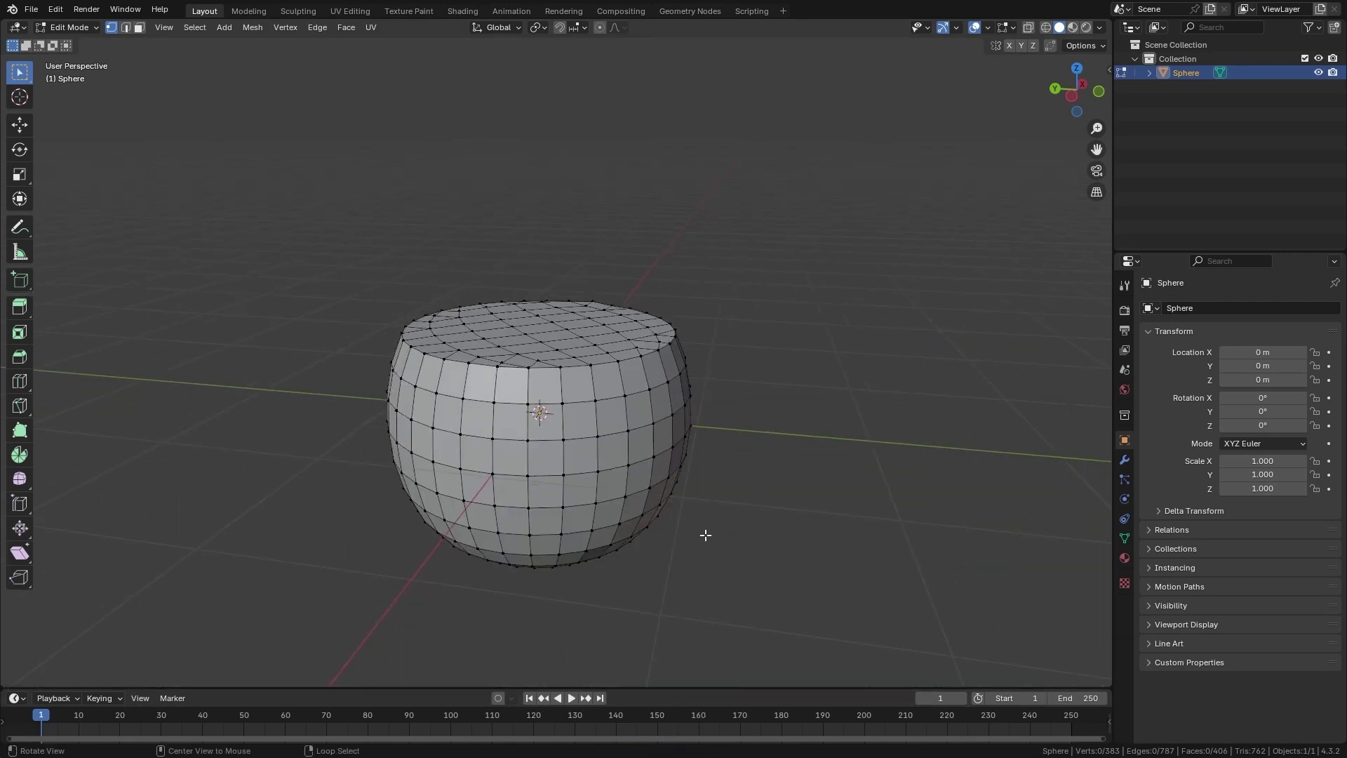
{"action": "left_click_drag", "start_coordinate": [600, 417], "coordinate": [647, 444], "text": "alt"}
{"action": "scroll", "coordinate": [661, 478], "scroll_direction": "down", "scroll_amount": 1}
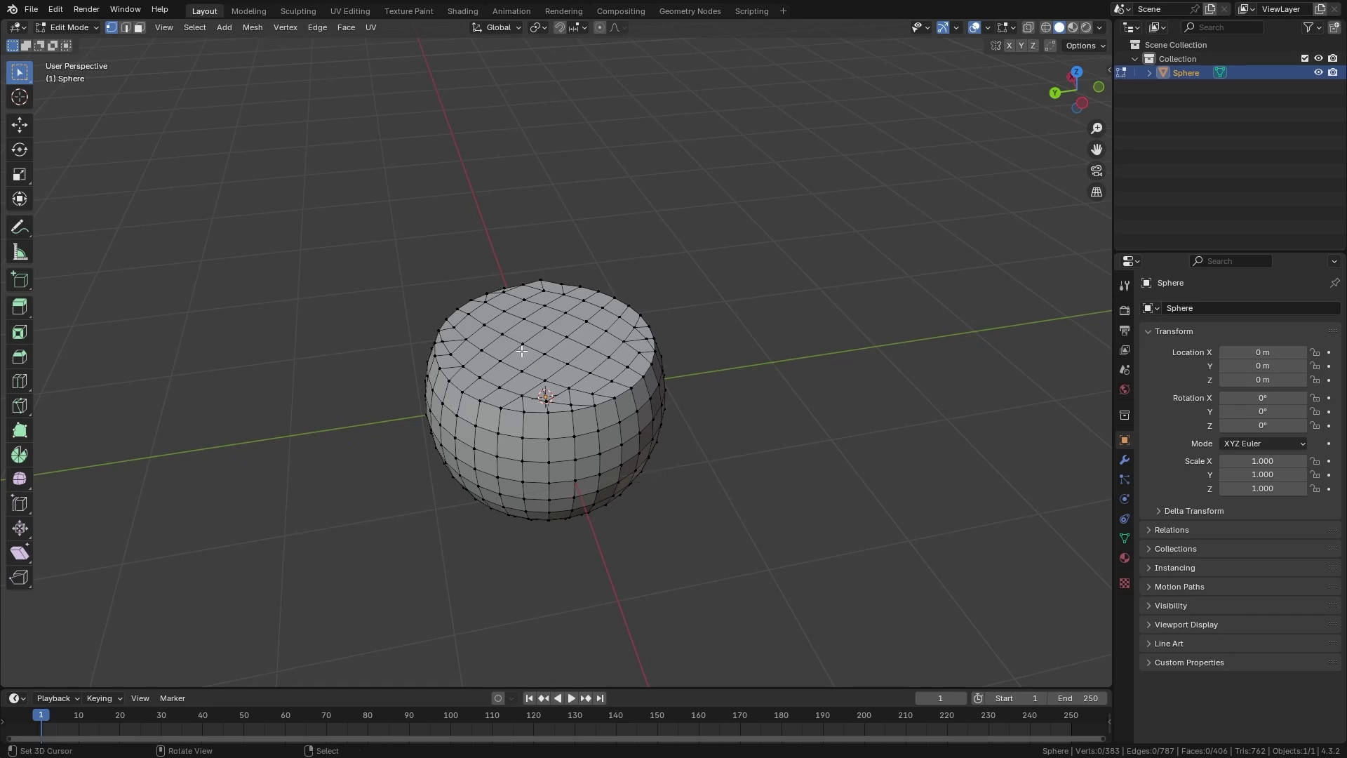
{"action": "left_click", "coordinate": [138, 29]}
{"action": "scroll", "coordinate": [648, 328], "scroll_direction": "up", "scroll_amount": 3}
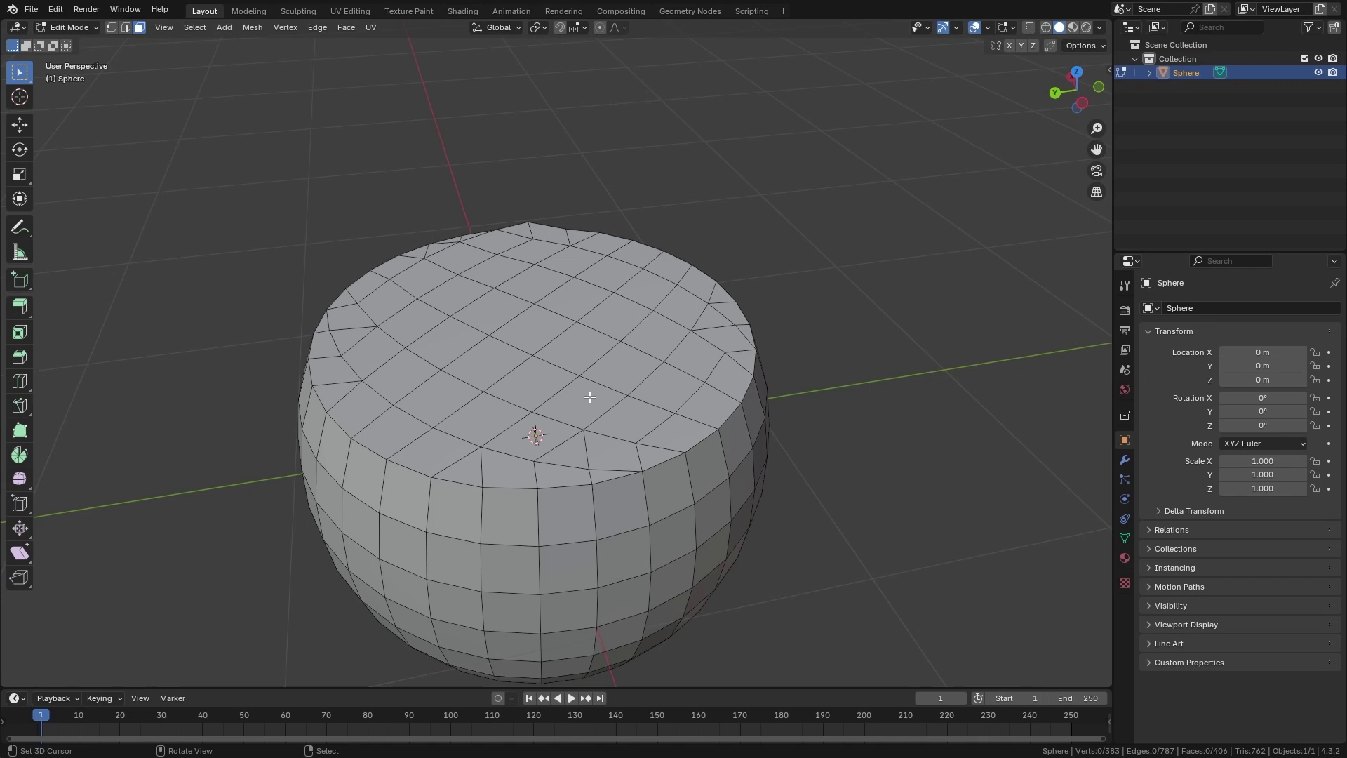
{"action": "right_click", "coordinate": [586, 395]}
{"action": "right_click", "coordinate": [621, 370], "text": "shift"}
{"action": "right_click", "coordinate": [652, 337], "text": "shift"}
{"action": "right_click", "coordinate": [617, 318], "text": "shift"}
{"action": "right_click", "coordinate": [576, 350], "text": "shift"}
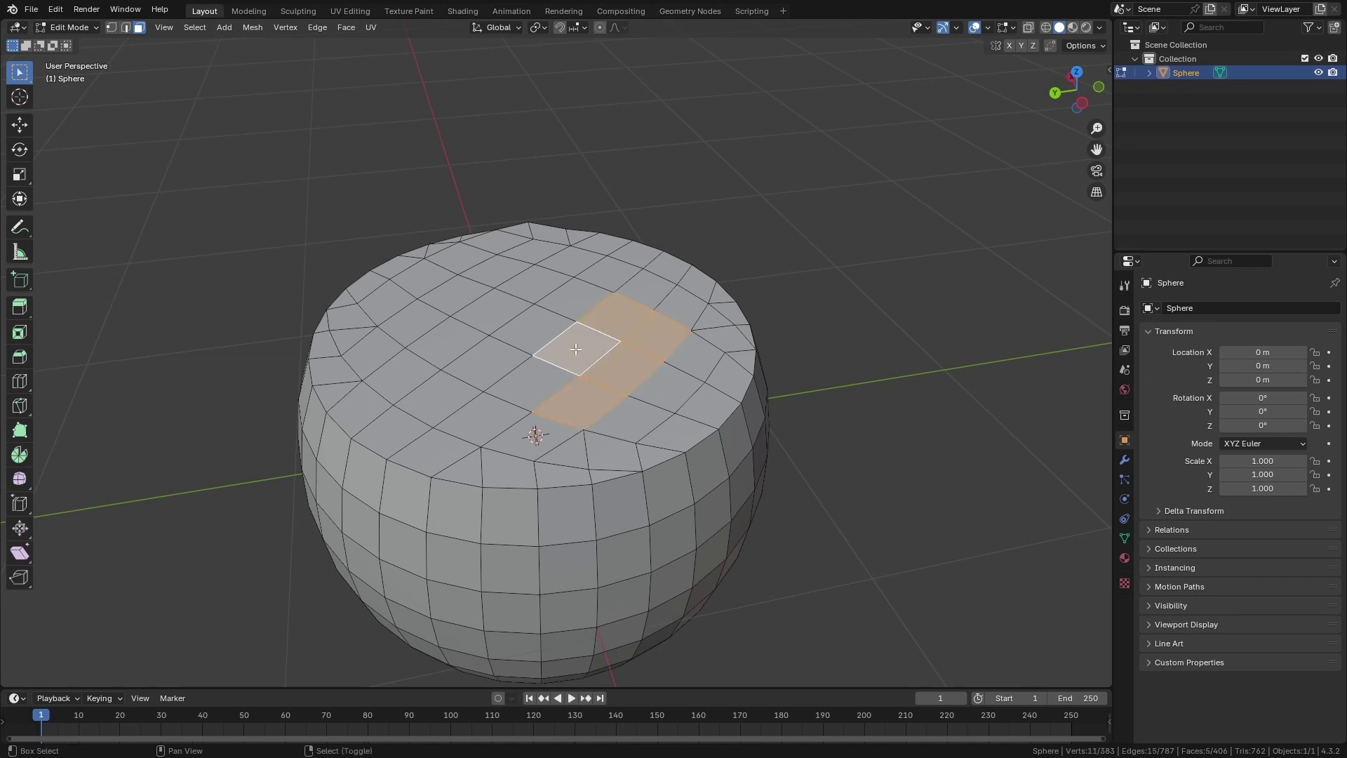
{"action": "right_click", "coordinate": [538, 381], "text": "shift"}
{"action": "right_click", "coordinate": [505, 358], "text": "shift"}
{"action": "right_click", "coordinate": [535, 337], "text": "shift"}
{"action": "right_click", "coordinate": [573, 302], "text": "shift"}
{"action": "scroll", "coordinate": [582, 330], "scroll_direction": "down", "scroll_amount": 2}
Separate the nine selected cap faces into their own object using the Selection option
{"action": "left_click_drag", "start_coordinate": [598, 364], "coordinate": [621, 342], "text": "alt"}
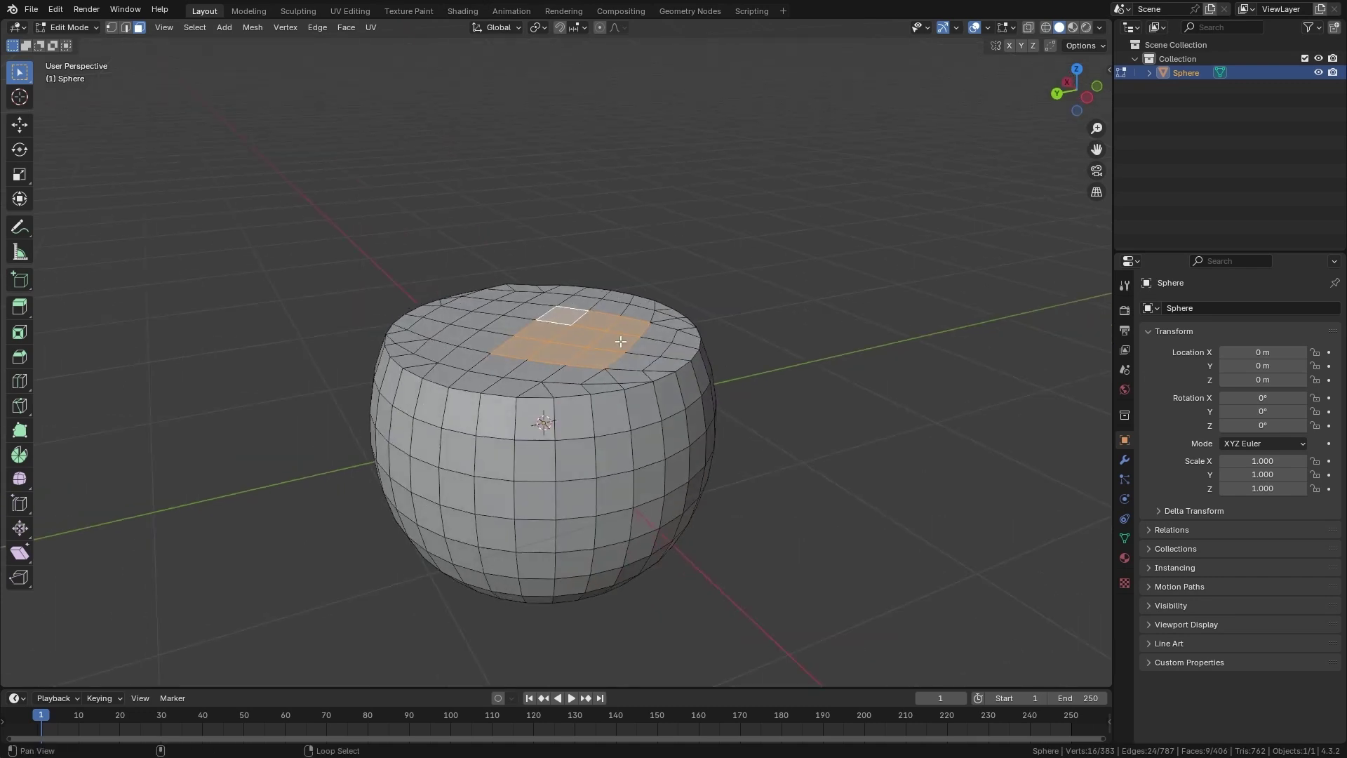
{"action": "middle_click_drag", "start_coordinate": [621, 341], "coordinate": [657, 433]}
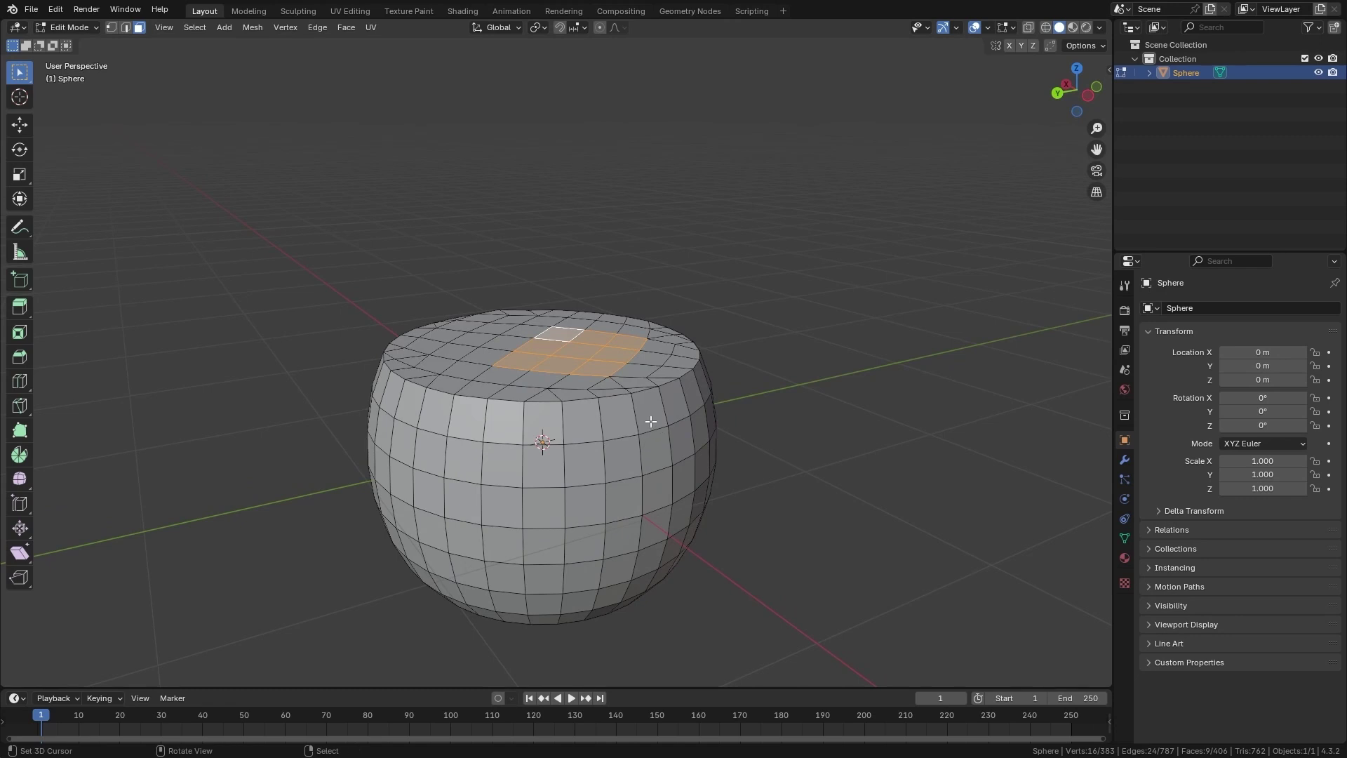
{"action": "key", "text": "p"}
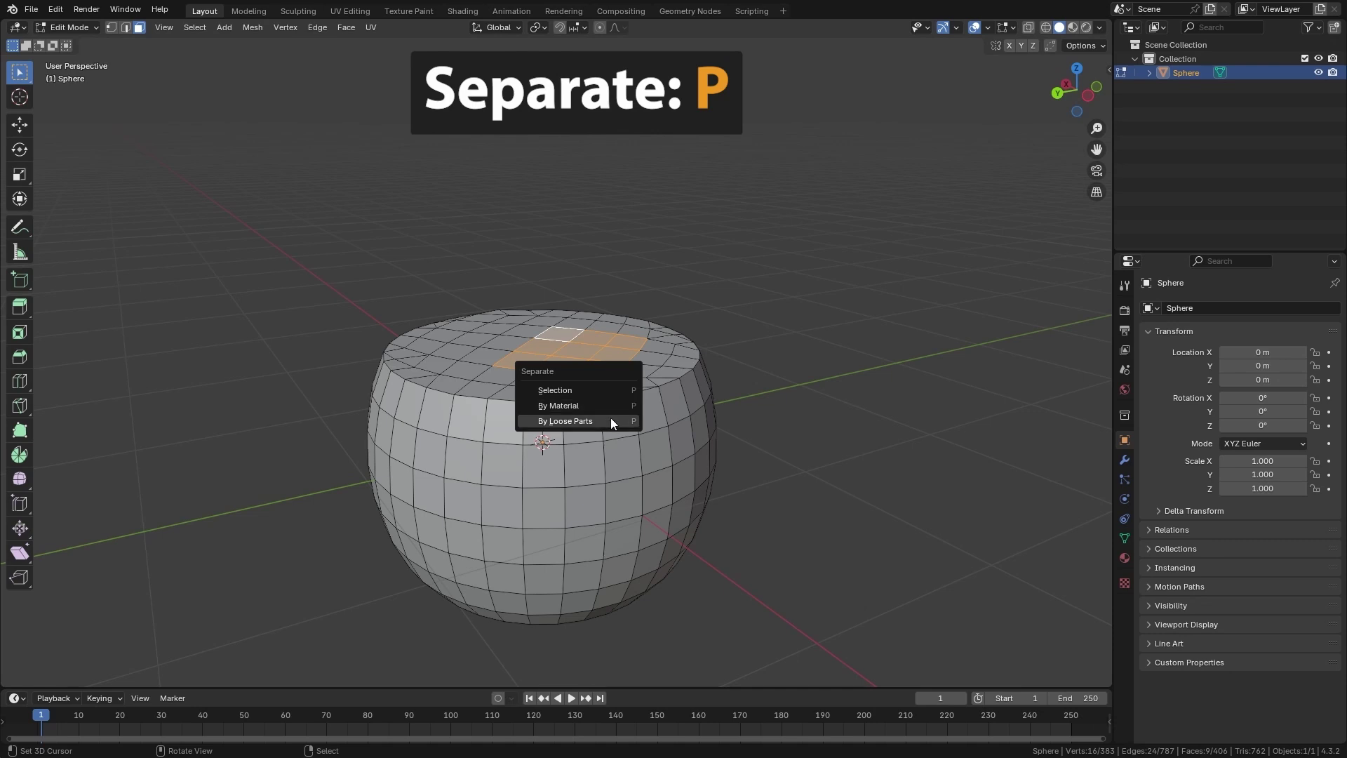
{"action": "left_click", "coordinate": [603, 391]}
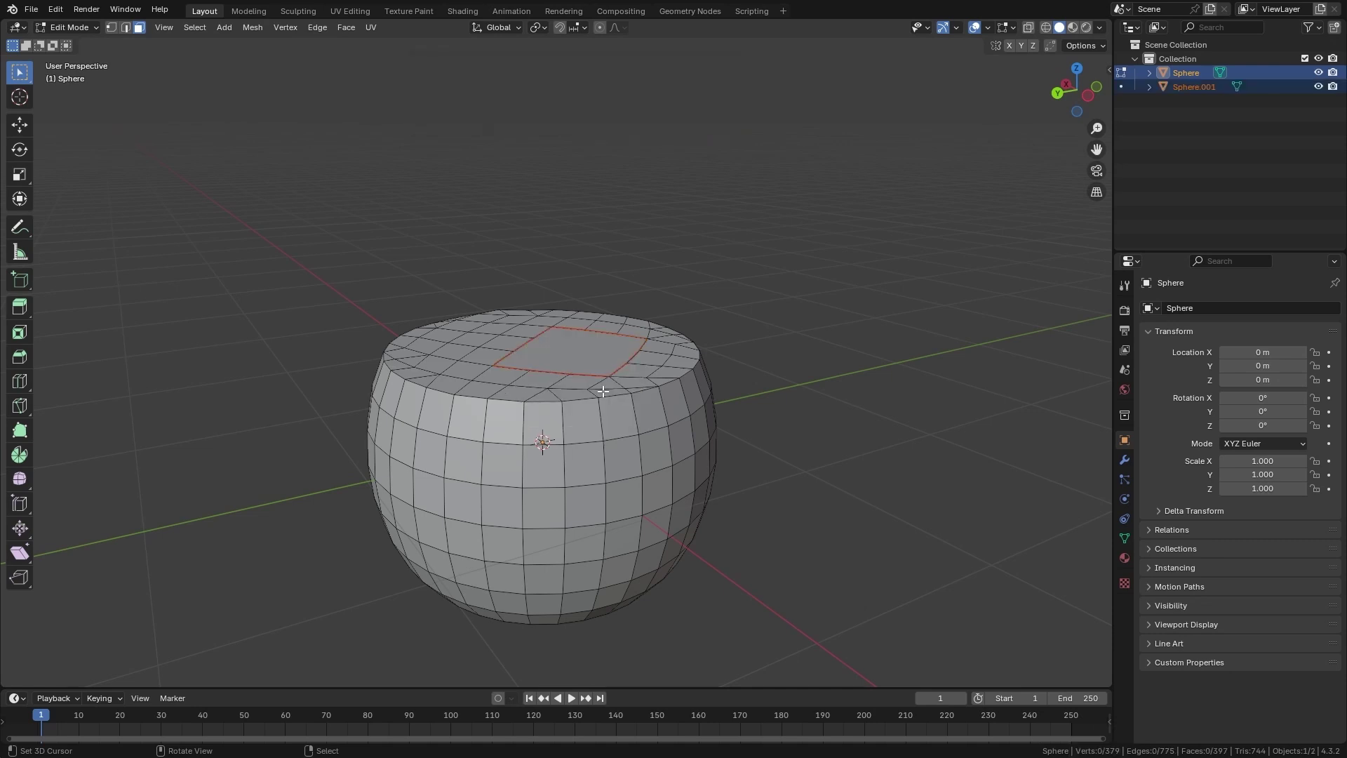
In Object Mode, select the separated cap patch and move it freely away from the hole in the sphere
{"action": "key", "text": "Tab"}
{"action": "left_click", "coordinate": [584, 348]}
{"action": "key", "text": "g"}
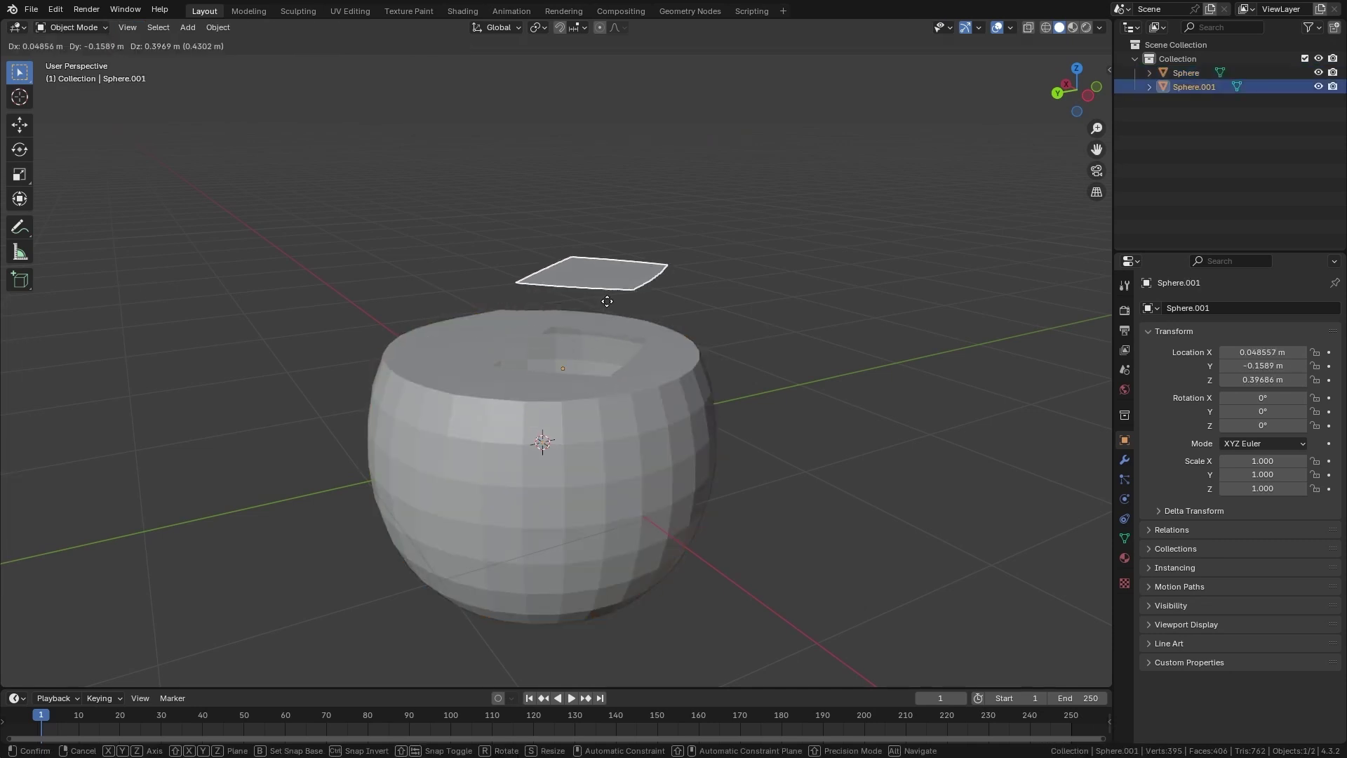
{"action": "left_click", "coordinate": [800, 259]}
Undo the patch's move and the separation back to the single sphere mesh, and clear the face selection
{"action": "middle_click_drag", "start_coordinate": [800, 259], "coordinate": [774, 333]}
{"action": "key", "text": "ctrl+z"}
{"action": "key", "text": "ctrl+z"}
{"action": "key", "text": "ctrl+z"}
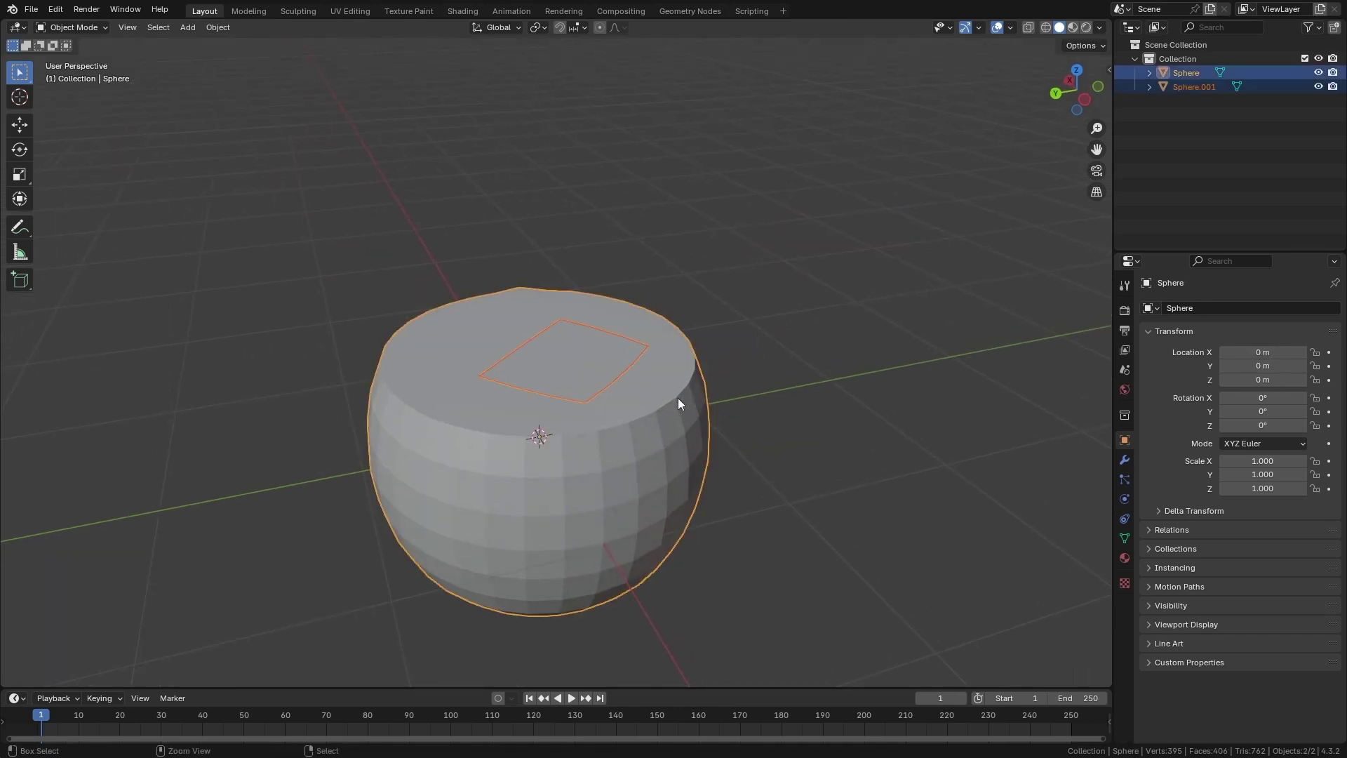
{"action": "key", "text": "ctrl+z"}
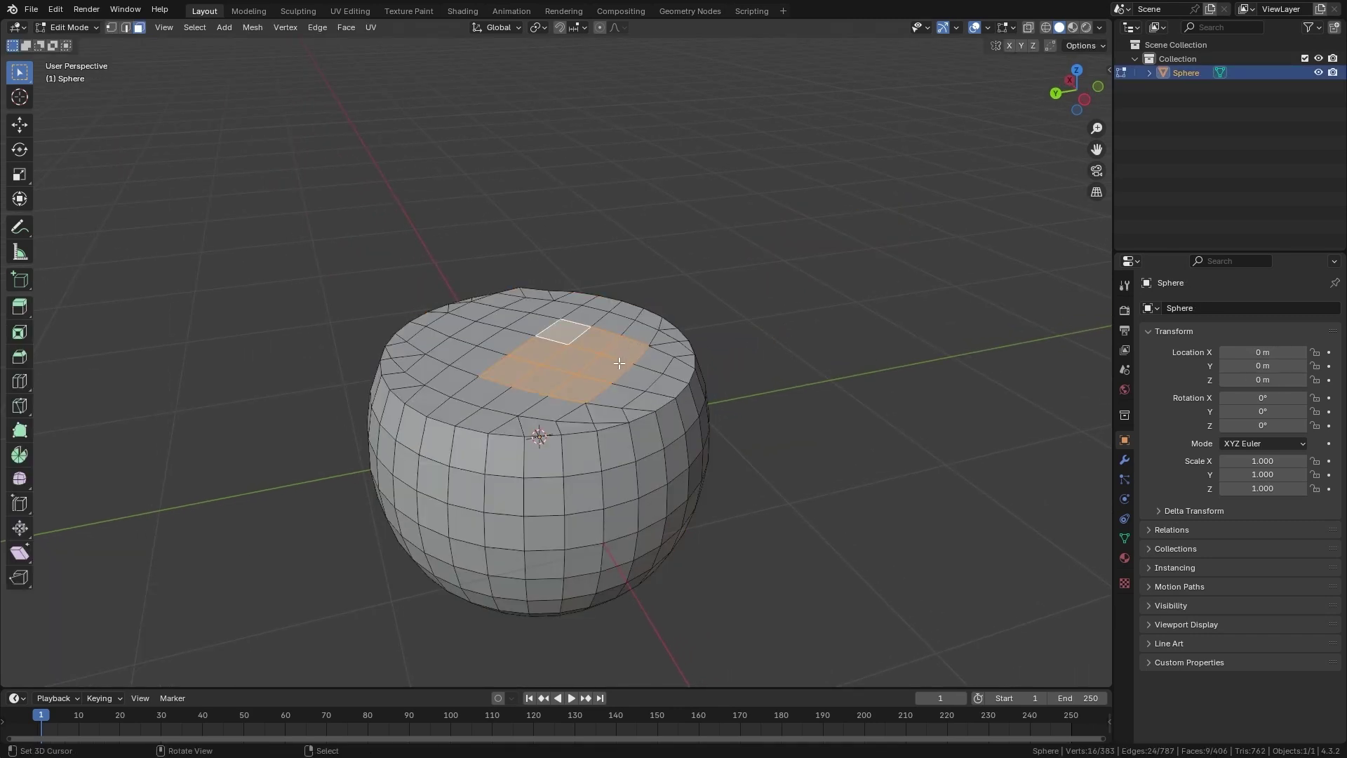
{"action": "key", "text": "alt+a"}
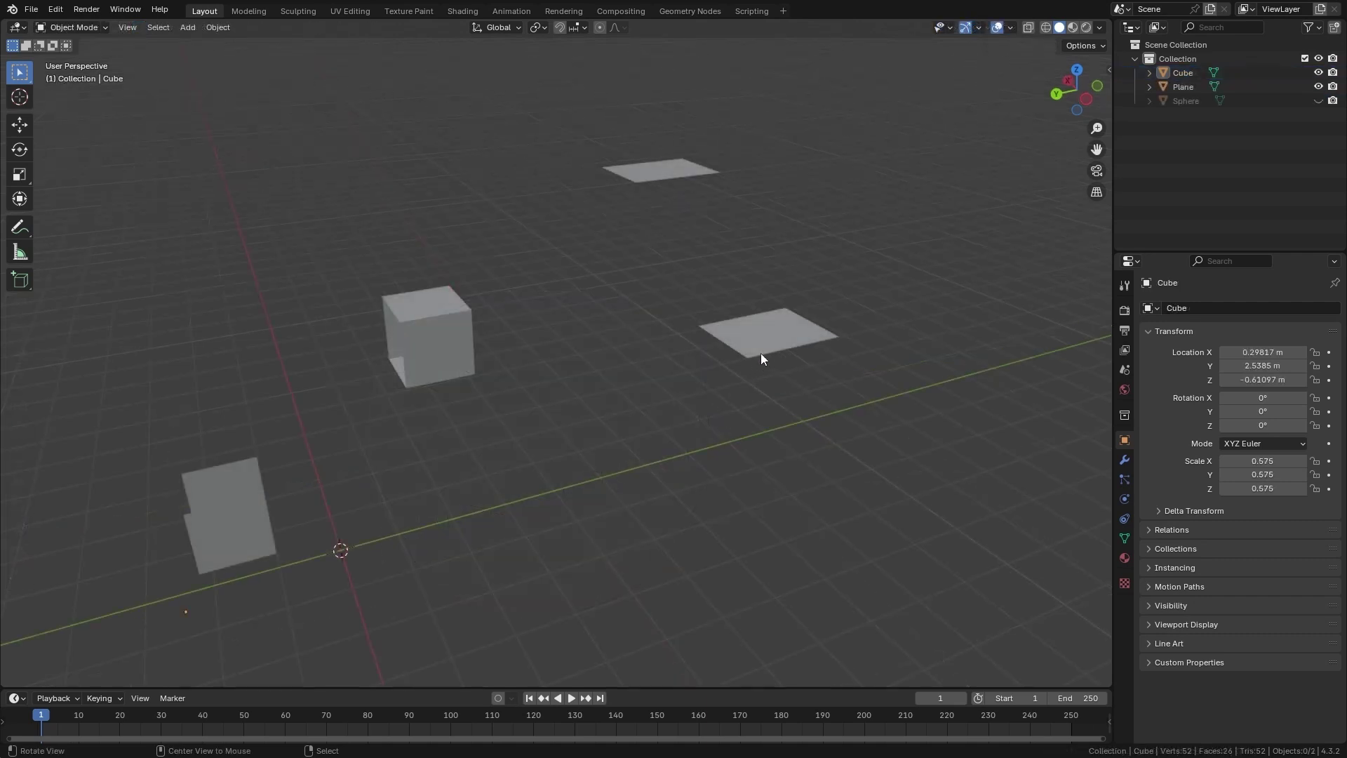
Select the Plane object, enter Edit Mode on its two strips, and switch to vertex selection
{"action": "left_click_drag", "start_coordinate": [779, 330], "coordinate": [665, 499], "text": "alt"}
{"action": "scroll", "coordinate": [667, 491], "scroll_direction": "up", "scroll_amount": 1}
{"action": "right_click", "coordinate": [677, 456]}
{"action": "key", "text": "Tab"}
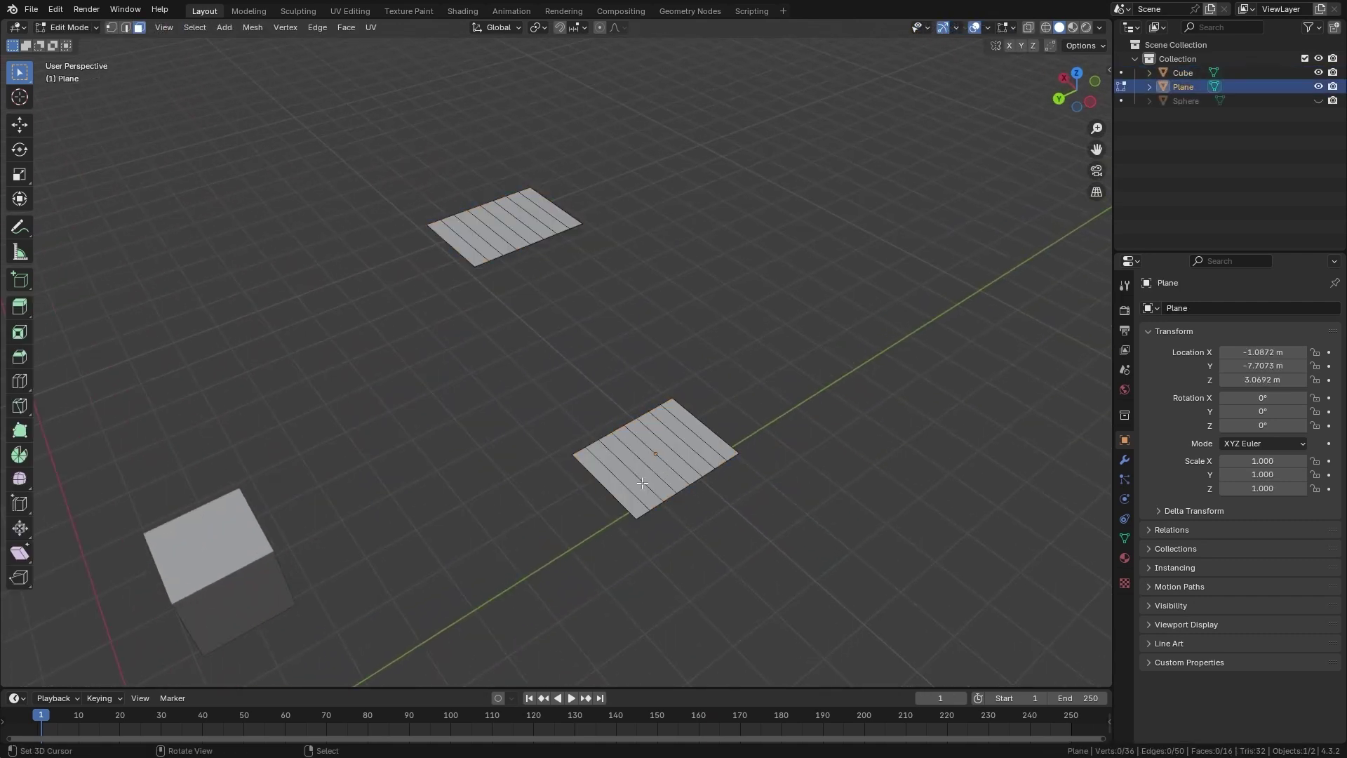
{"action": "middle_click_drag", "start_coordinate": [631, 481], "coordinate": [730, 452]}
{"action": "left_click", "coordinate": [112, 28]}
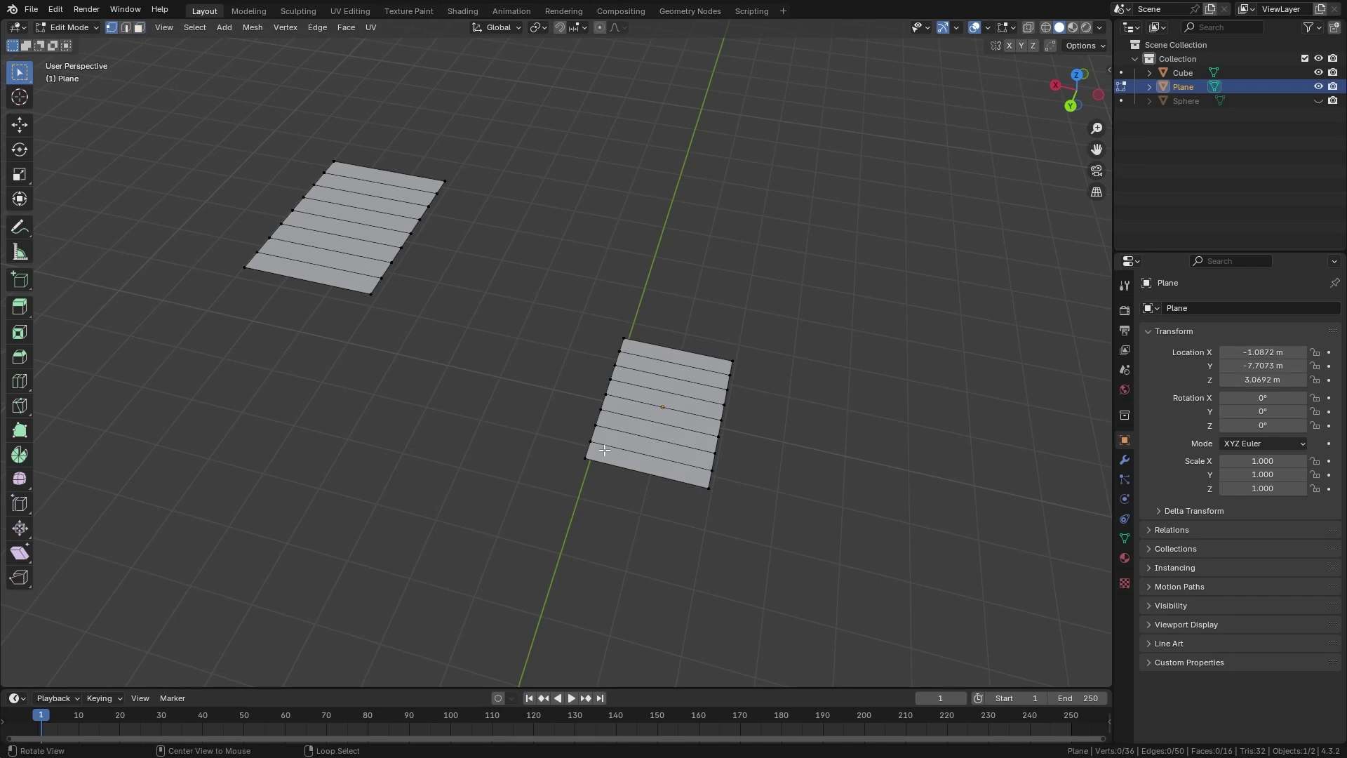
Select the facing border edges of both subdivided planes by picking shortest paths between their corner vertices
{"action": "middle_click_drag", "start_coordinate": [624, 449], "coordinate": [656, 447]}
{"action": "right_click", "coordinate": [601, 337]}
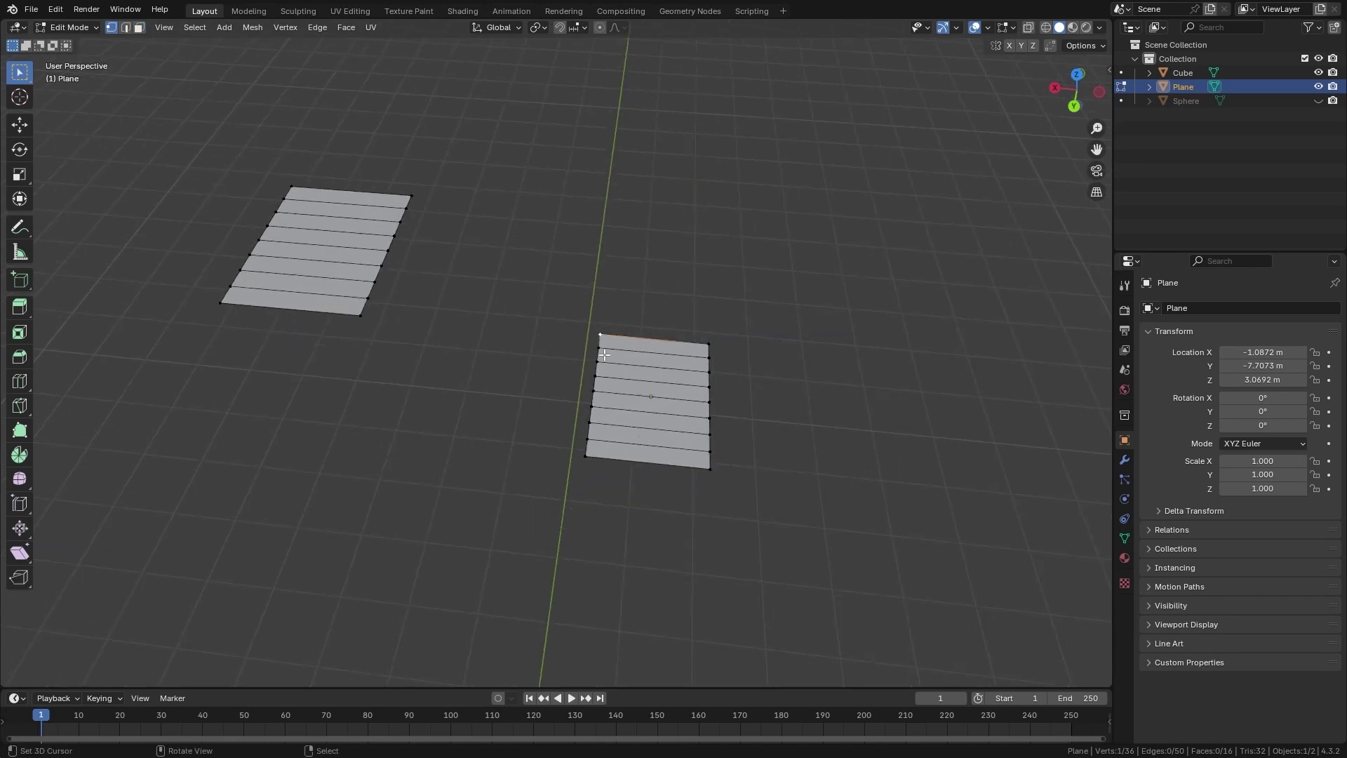
{"action": "right_click", "coordinate": [585, 455], "text": "ctrl"}
{"action": "right_click", "coordinate": [416, 187], "text": "ctrl"}
{"action": "left_click", "coordinate": [359, 318], "text": "ctrl"}
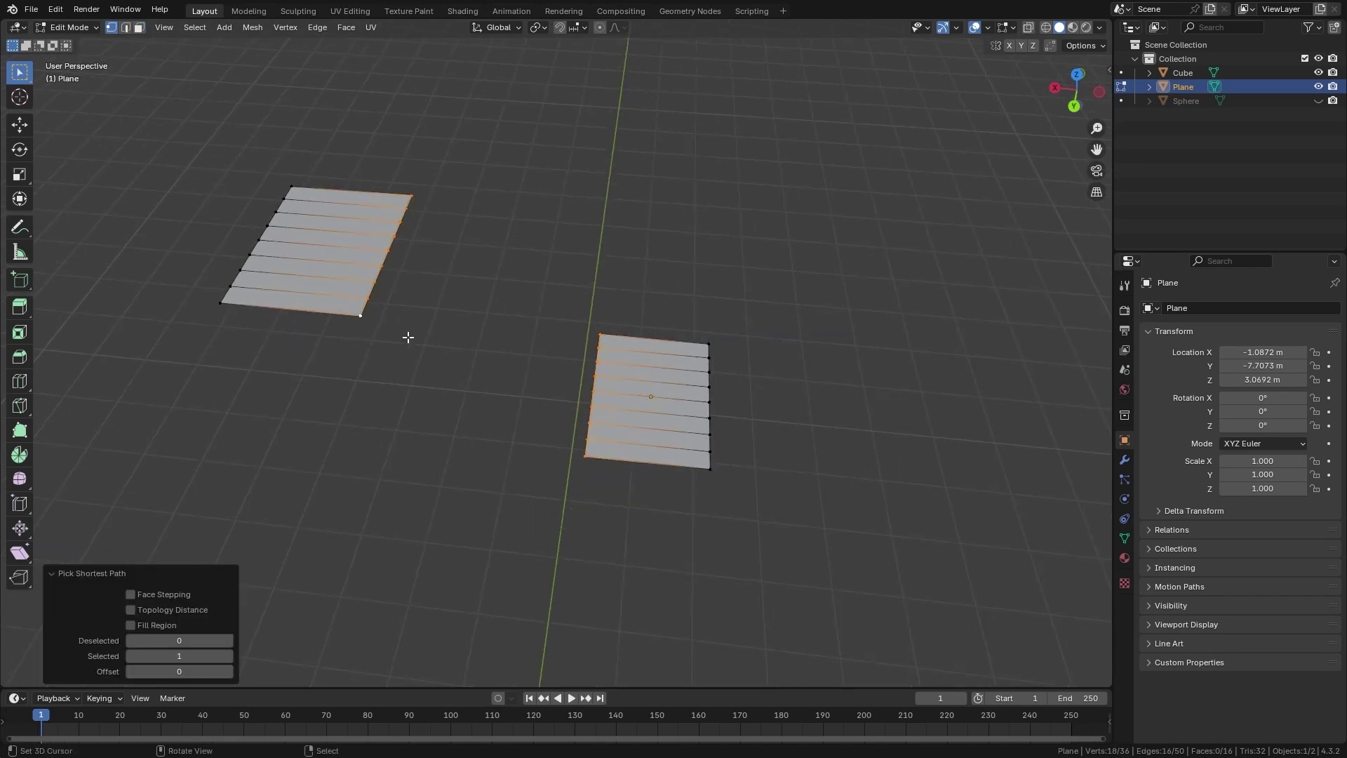
Bridge the two selected border edges with Bridge Edge Loops to connect the planes
{"action": "middle_click_drag", "start_coordinate": [520, 461], "coordinate": [604, 344]}
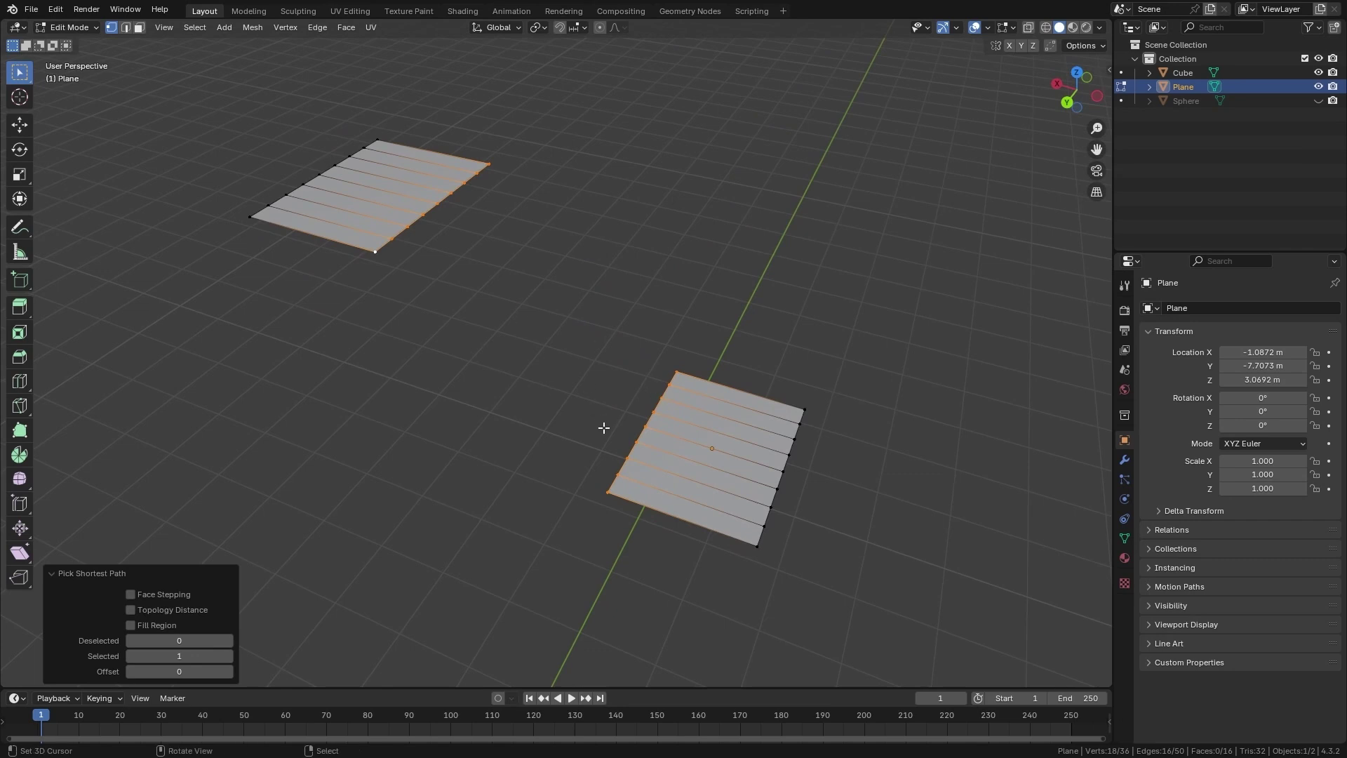
{"action": "left_click", "coordinate": [317, 28]}
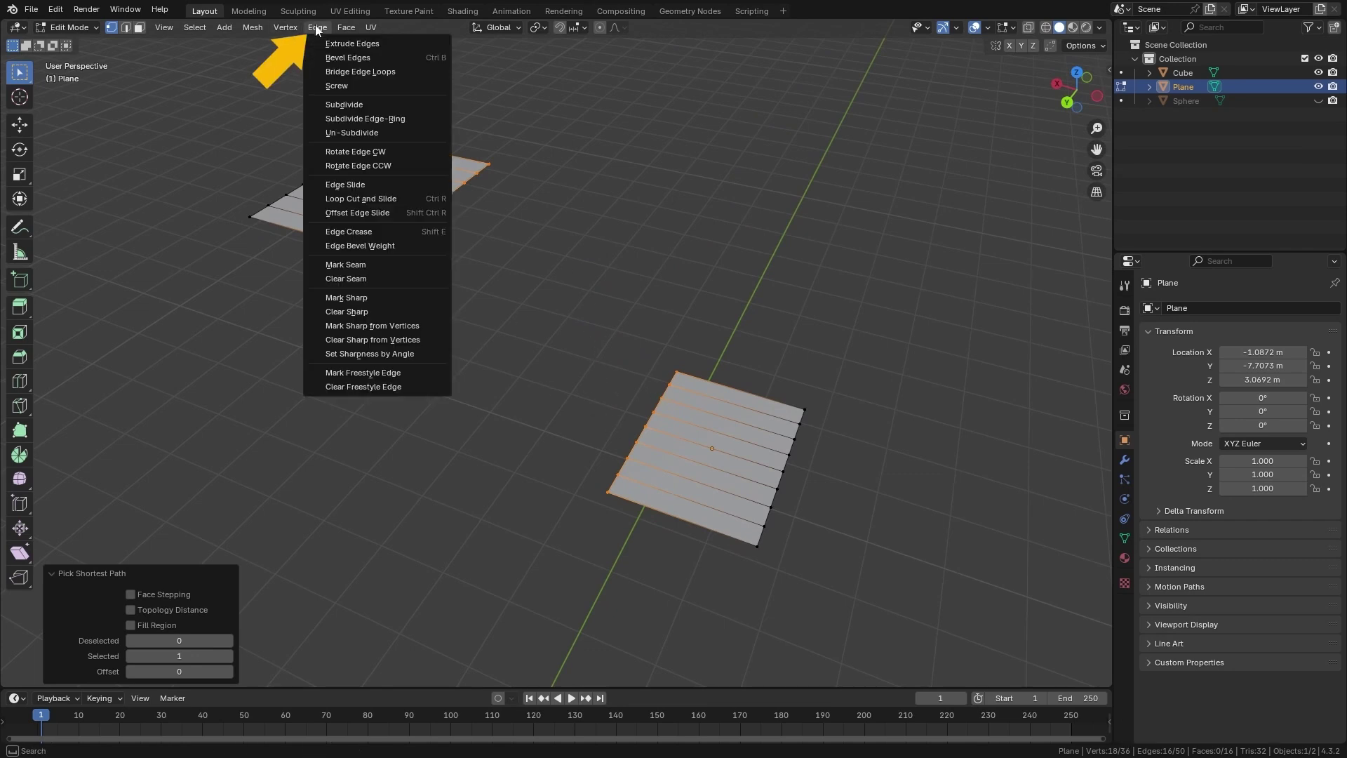
{"action": "left_click", "coordinate": [365, 74]}
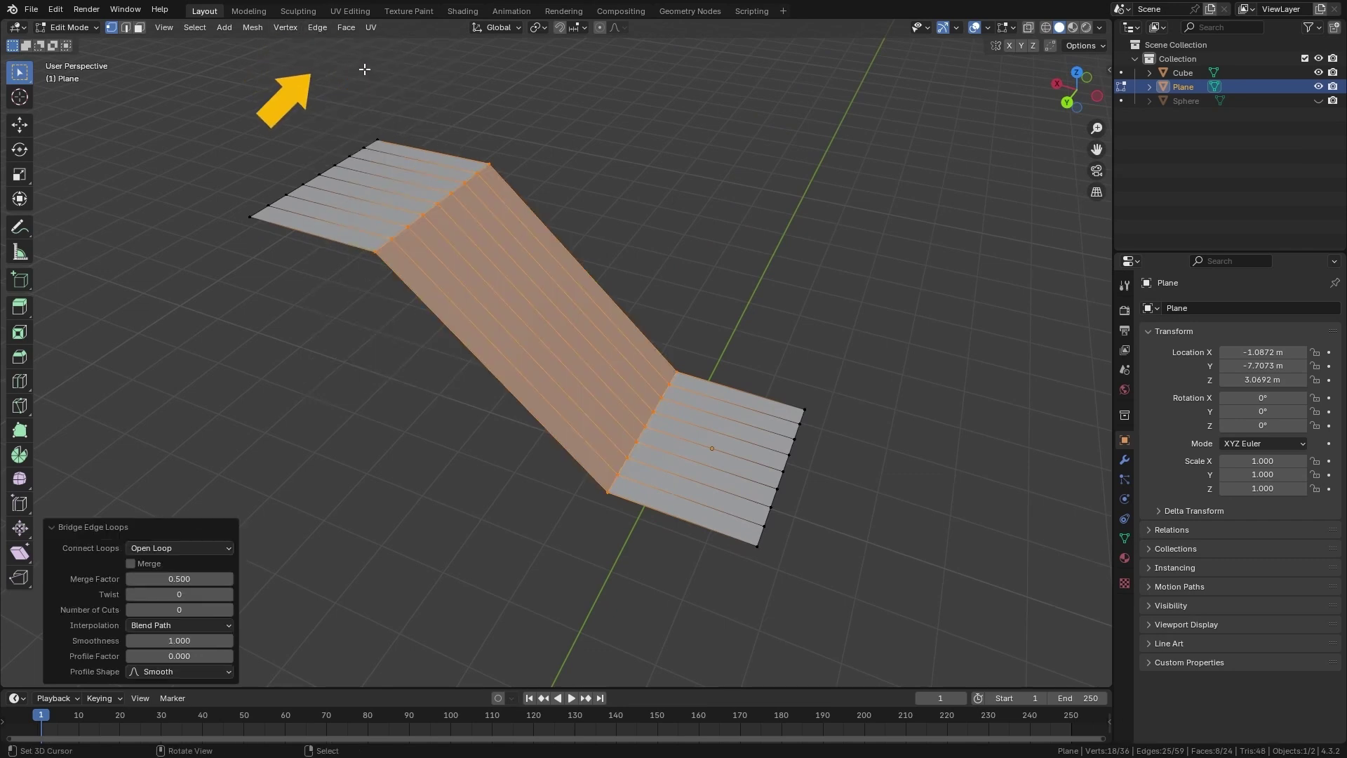
{"action": "middle_click_drag", "start_coordinate": [622, 386], "coordinate": [561, 351]}
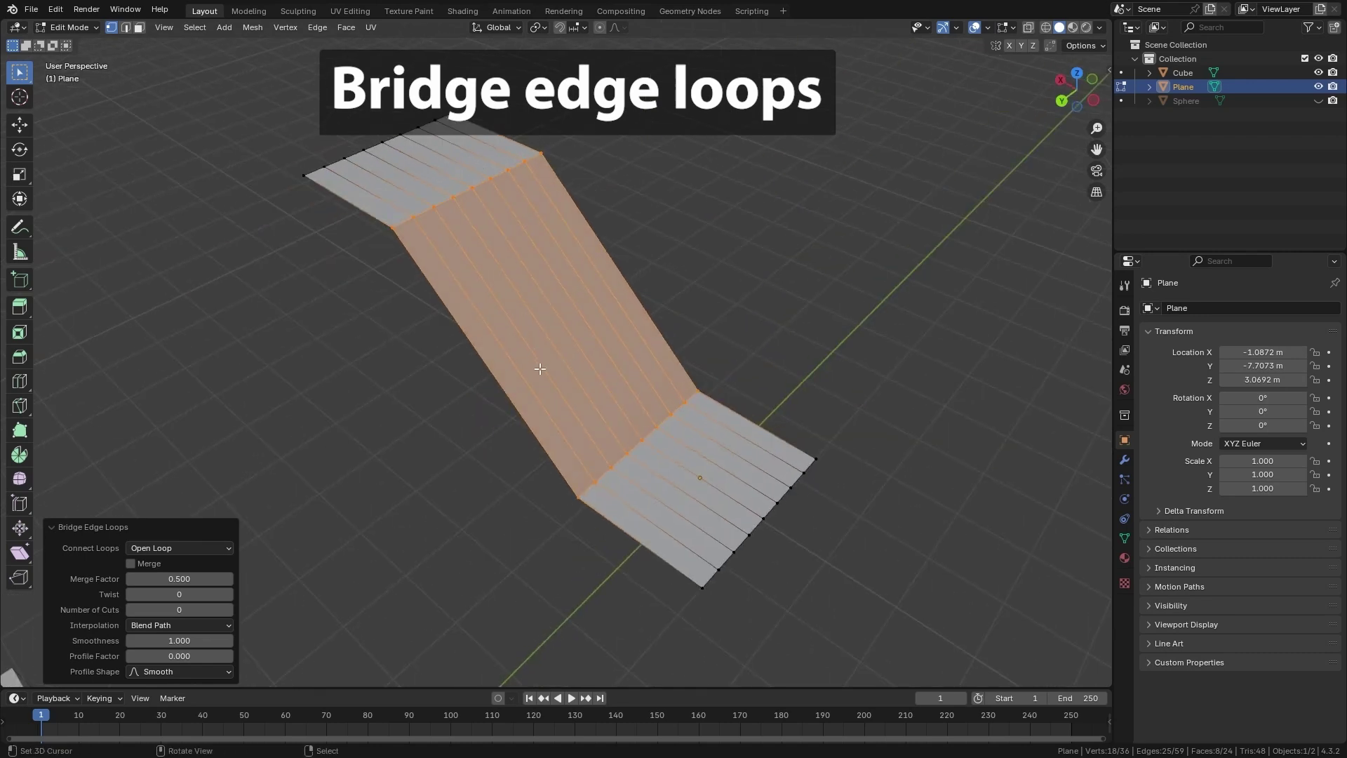
Search the commands for "brid" to locate Bridge Edge Loops, and close the search without running it
{"action": "middle_click_drag", "start_coordinate": [668, 446], "coordinate": [733, 393]}
{"action": "key", "text": "space"}
{"action": "type", "text": "brid"}
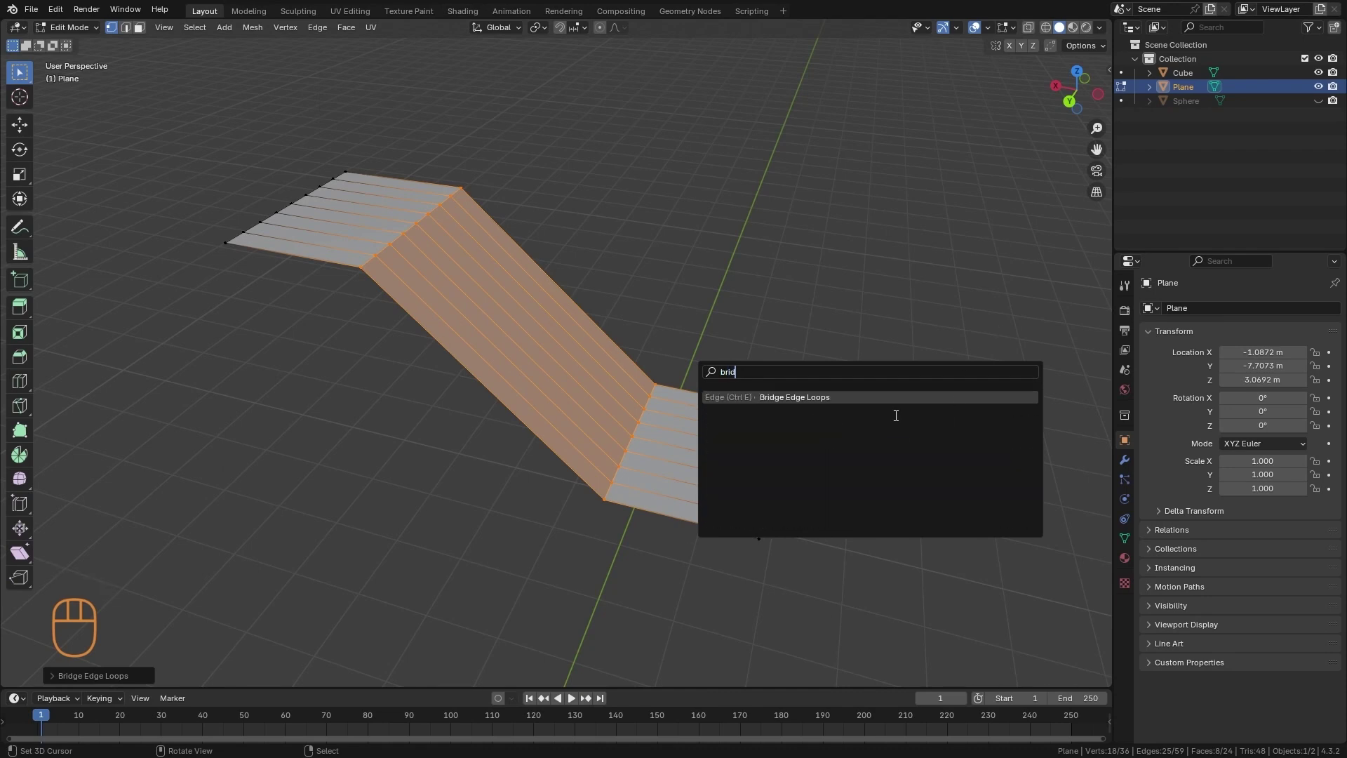
{"action": "key", "text": "Escape"}
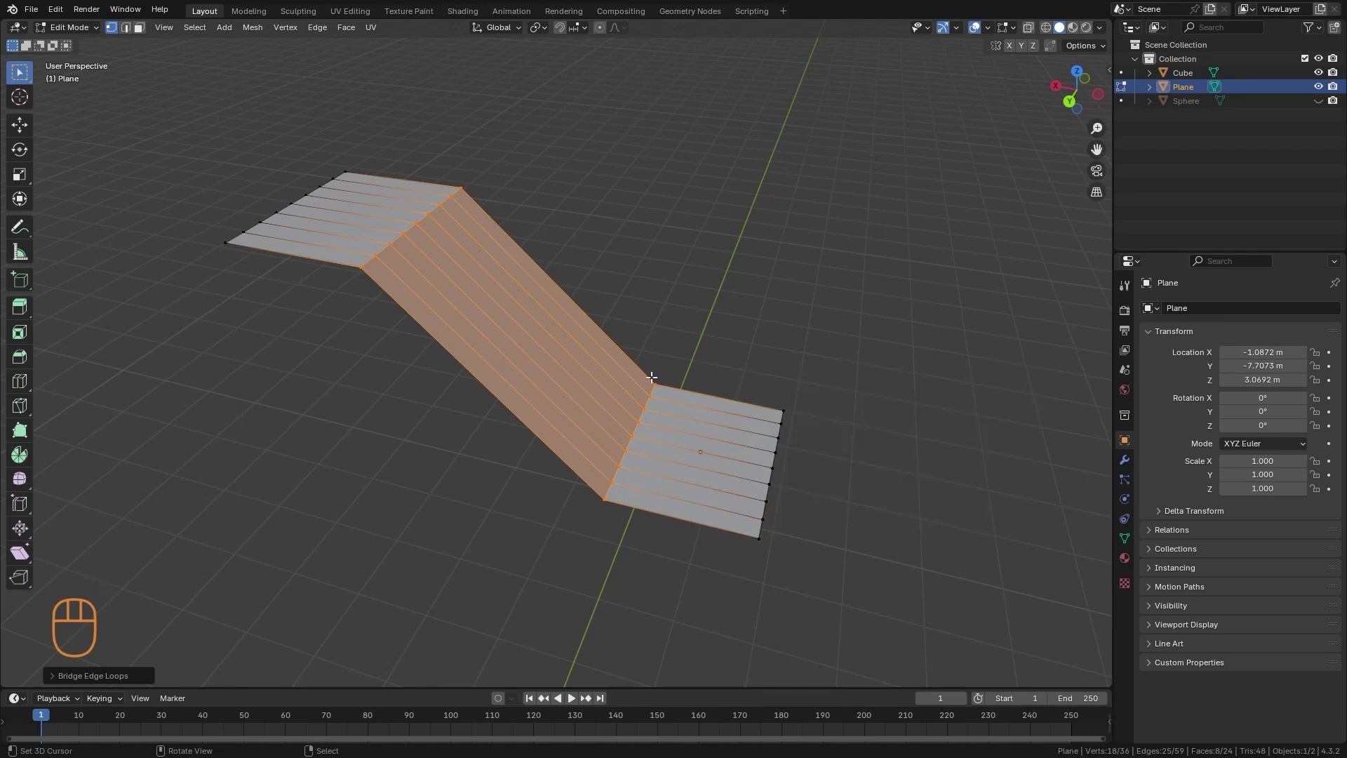
Undo the bridge between the two planes
{"action": "key", "text": "alt+a"}
{"action": "middle_click_drag", "start_coordinate": [664, 421], "coordinate": [698, 342]}
{"action": "key", "text": "ctrl+z"}
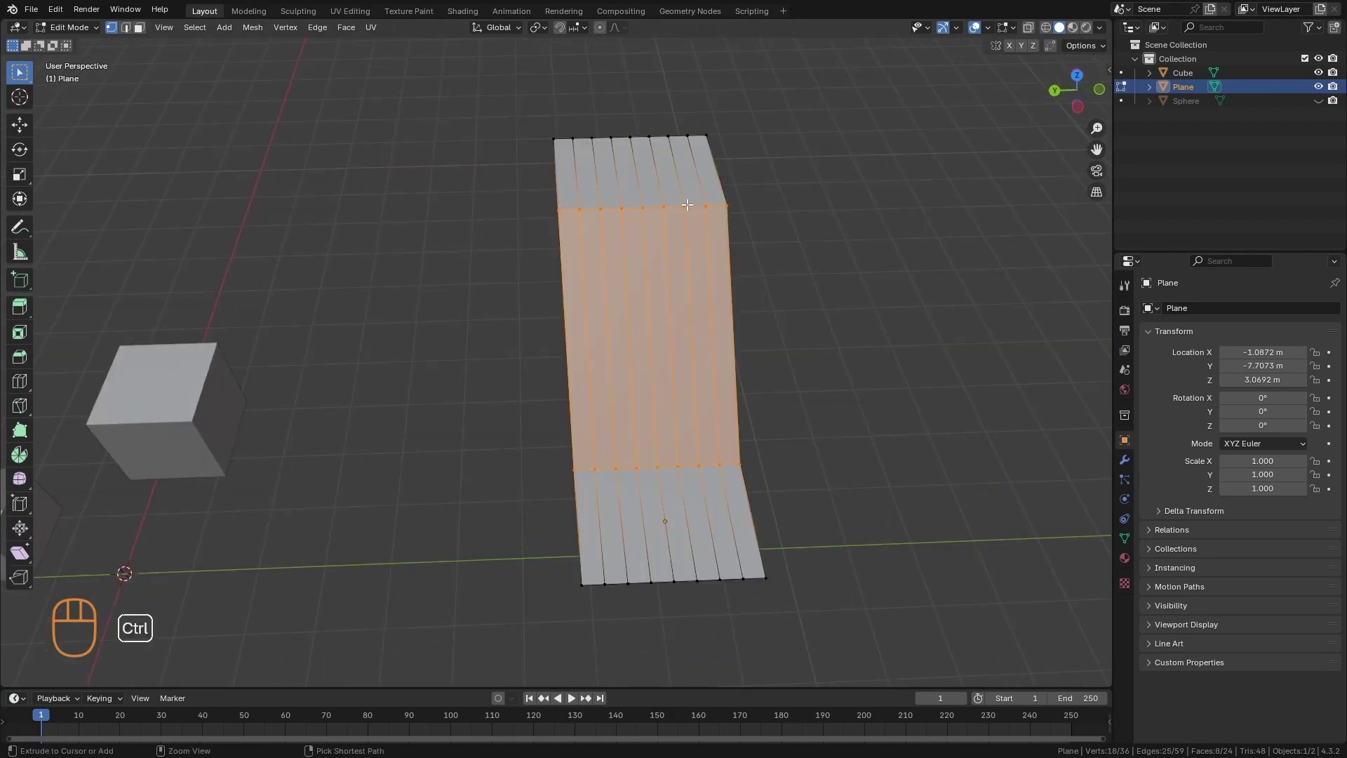
{"action": "key", "text": "ctrl+z"}
Extrude the upper plane's short end edge outward along the Y axis to add one more segment
{"action": "left_click_drag", "start_coordinate": [741, 253], "coordinate": [663, 348], "text": "alt+shift"}
{"action": "right_click", "coordinate": [677, 234], "text": "alt"}
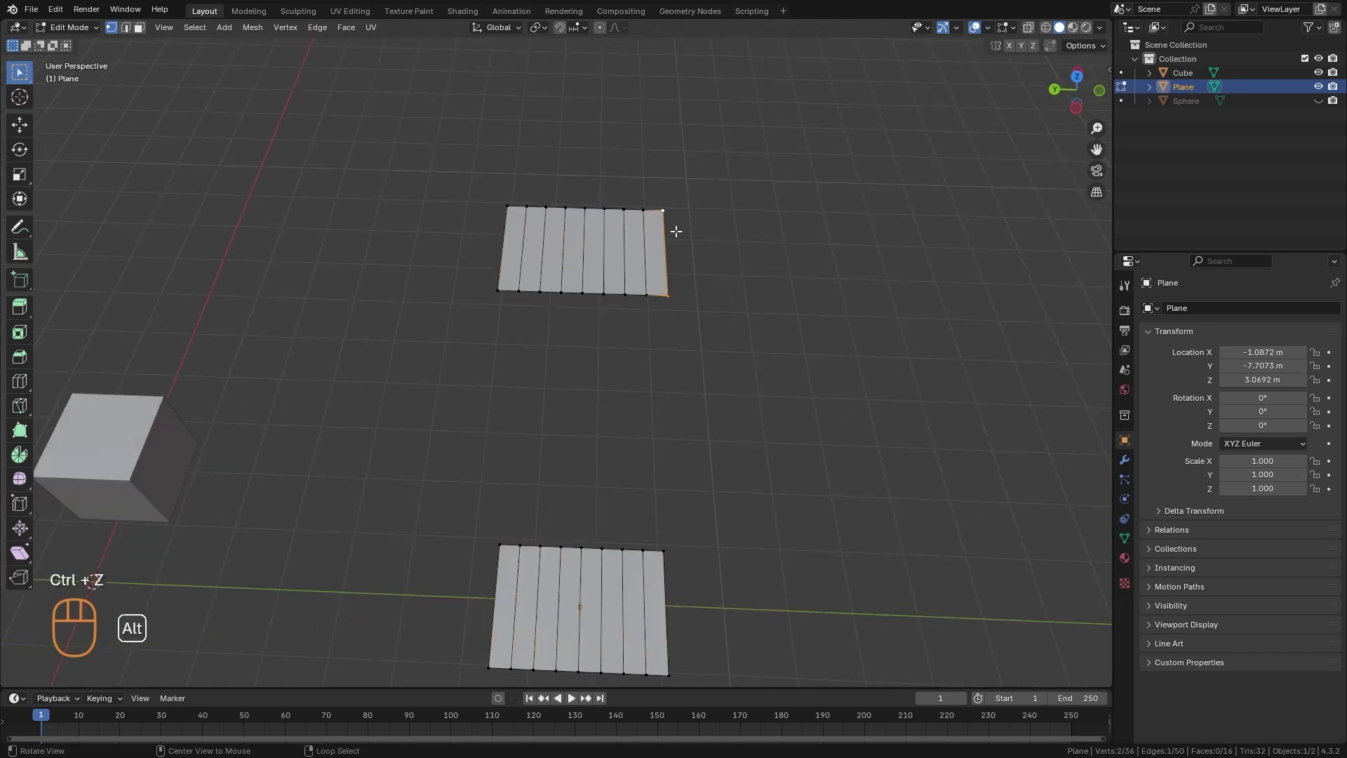
{"action": "key", "text": "e"}
{"action": "key", "text": "y"}
{"action": "left_click", "coordinate": [707, 259]}
Select the facing border loops of the extended upper plane and the lower plane, bridge them with Bridge Edge Loops, and deselect
{"action": "right_click", "coordinate": [654, 299], "text": "alt"}
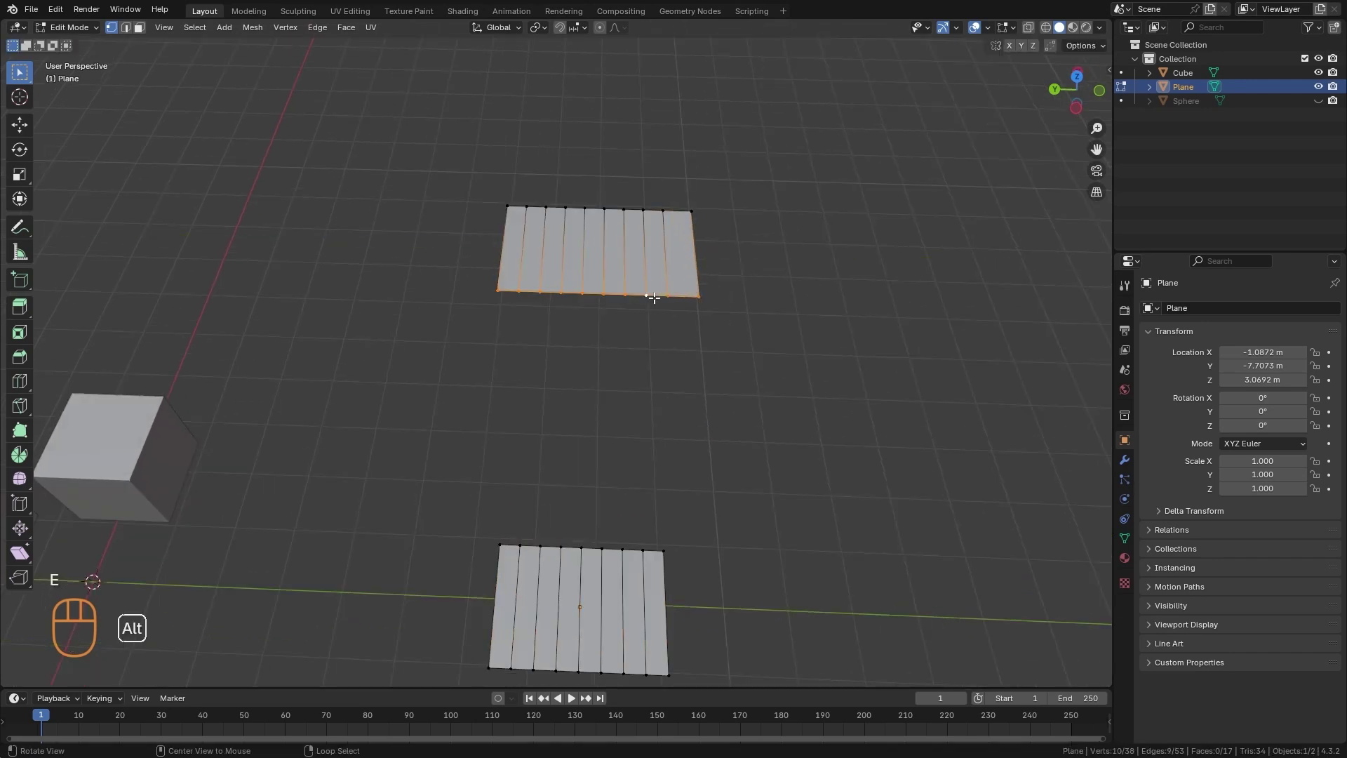
{"action": "middle_click_drag", "start_coordinate": [684, 396], "coordinate": [626, 472], "text": "shift"}
{"action": "left_click", "coordinate": [625, 473], "text": "alt+shift"}
{"action": "key", "text": "space"}
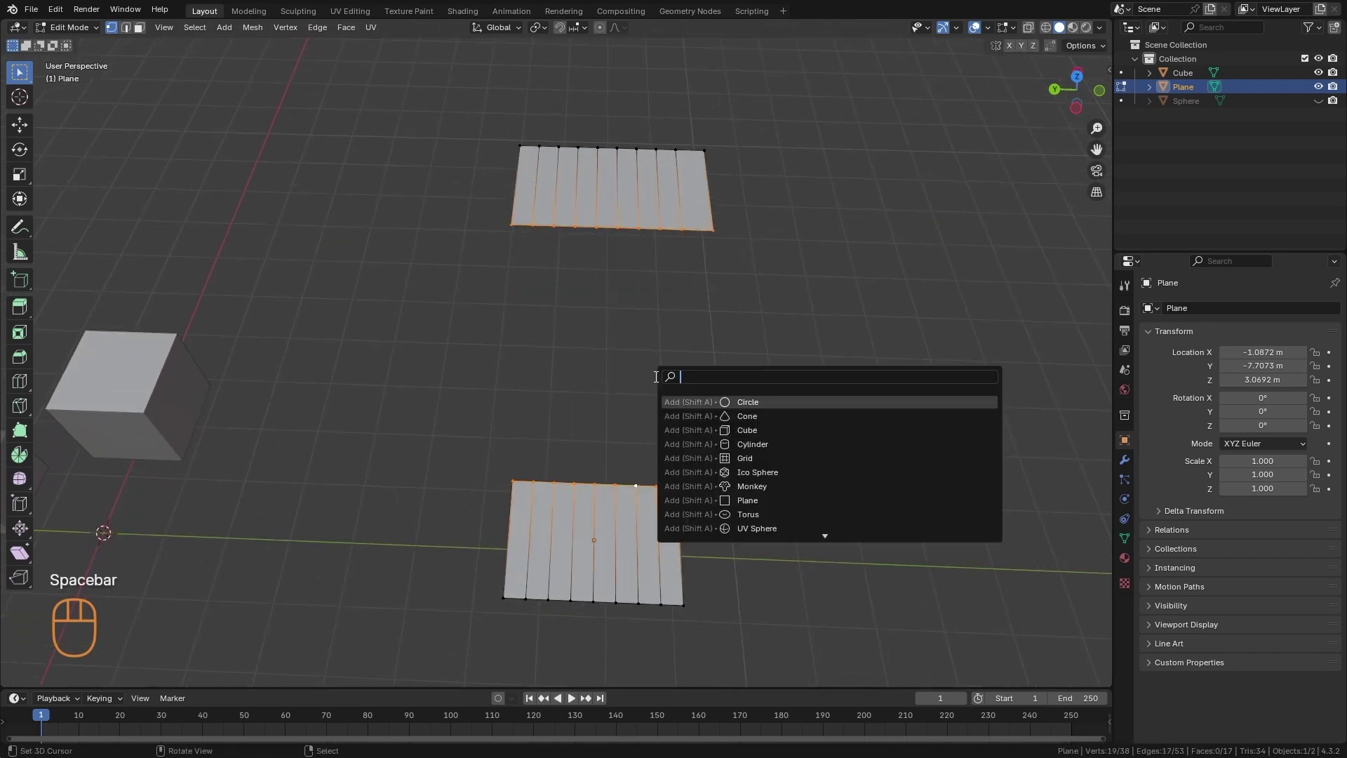
{"action": "type", "text": "br"}
{"action": "key", "text": "Return"}
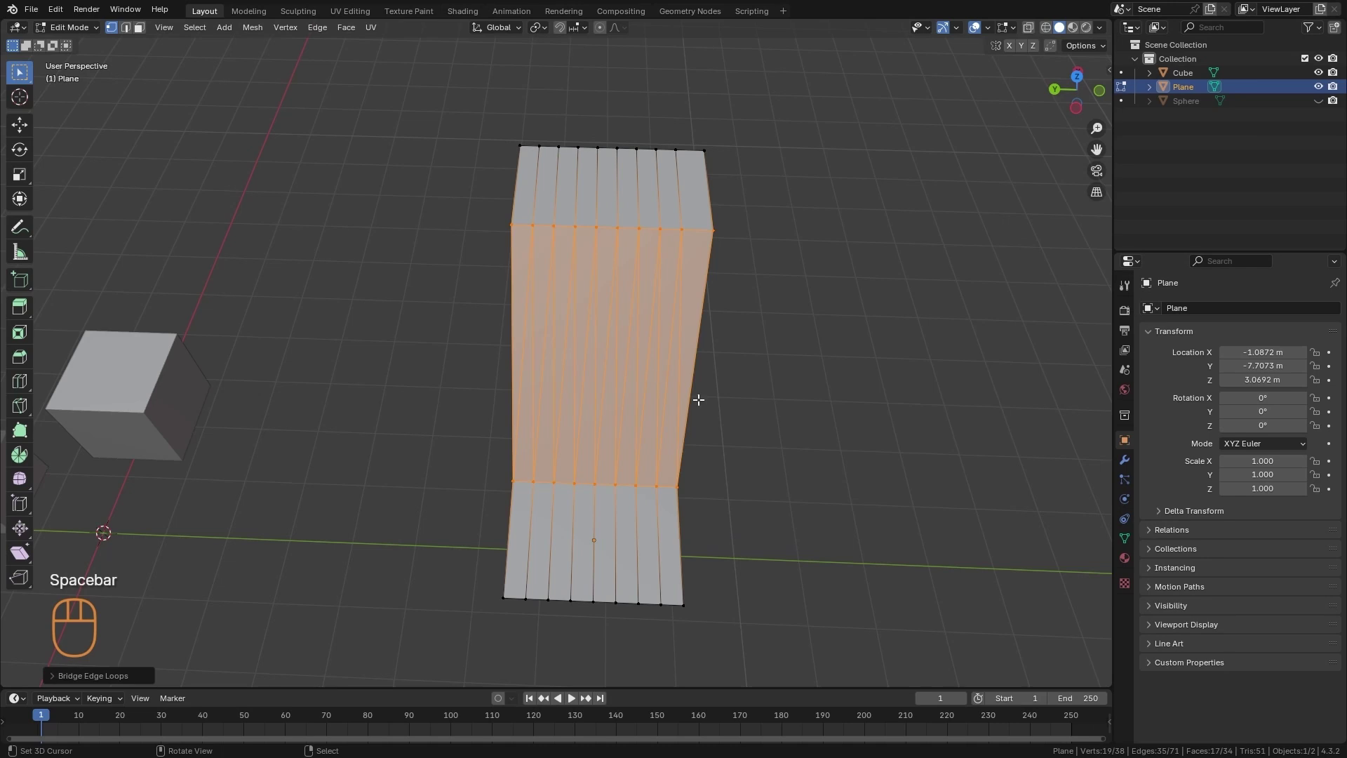
{"action": "middle_click_drag", "start_coordinate": [699, 400], "coordinate": [562, 323]}
{"action": "key", "text": "alt+a"}
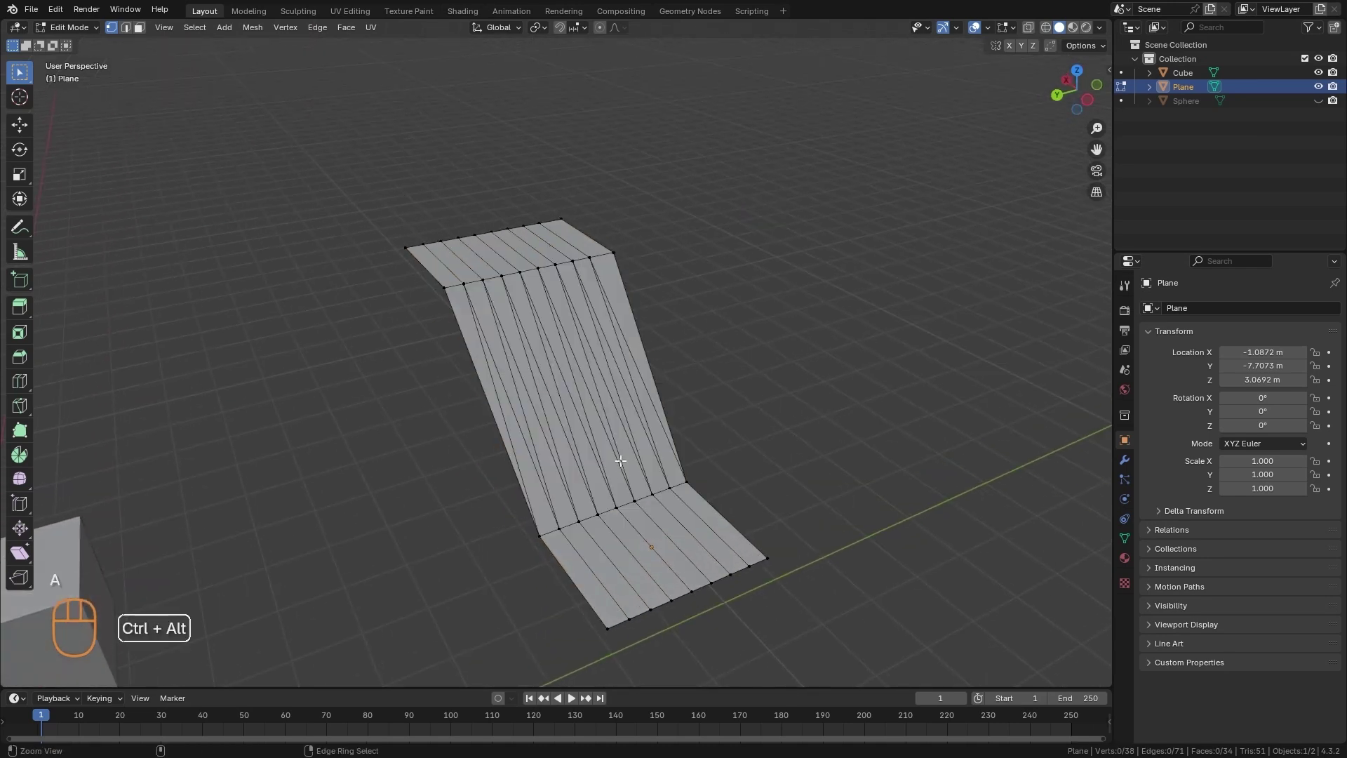
Undo the bridge between the unequal borders along with its loop selections, back to the extruded segment
{"action": "left_click_drag", "start_coordinate": [620, 460], "coordinate": [714, 442], "text": "alt"}
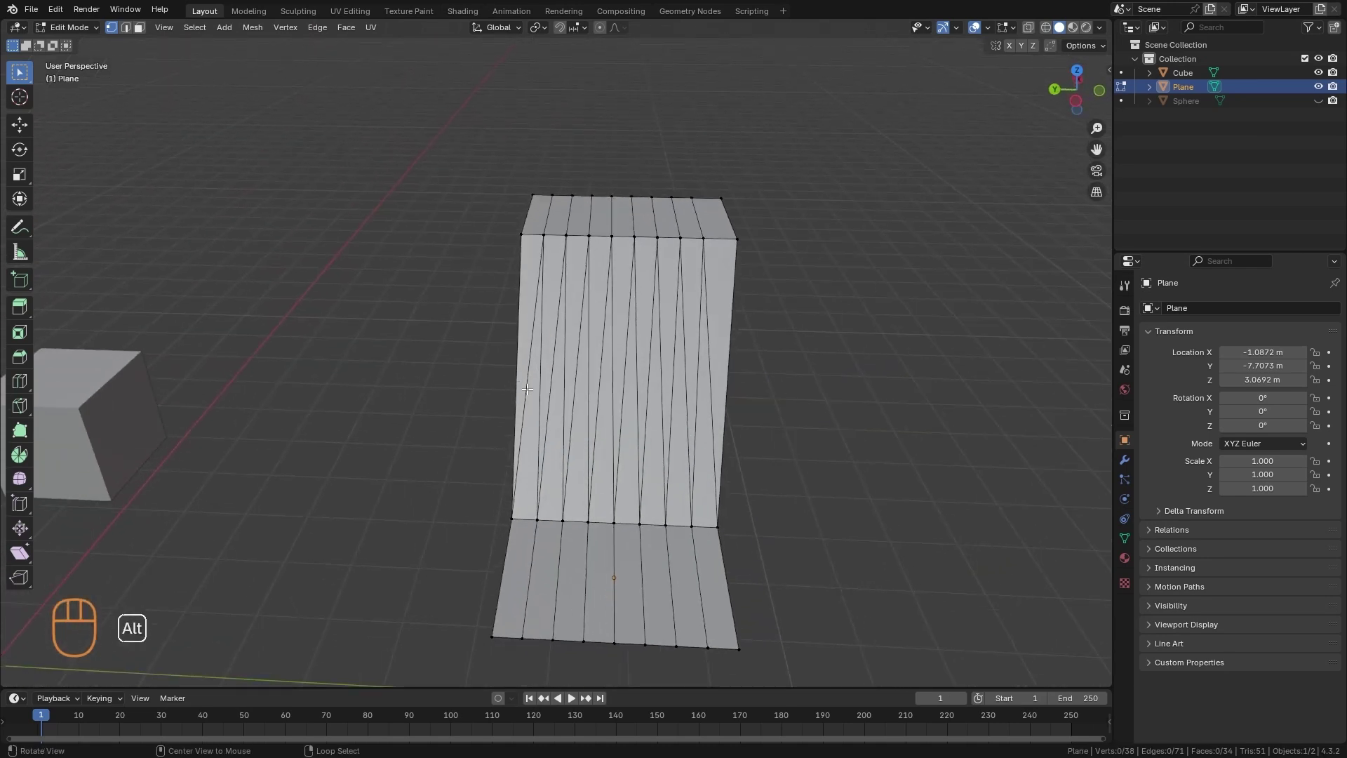
{"action": "left_click_drag", "start_coordinate": [527, 389], "coordinate": [711, 319], "text": "alt"}
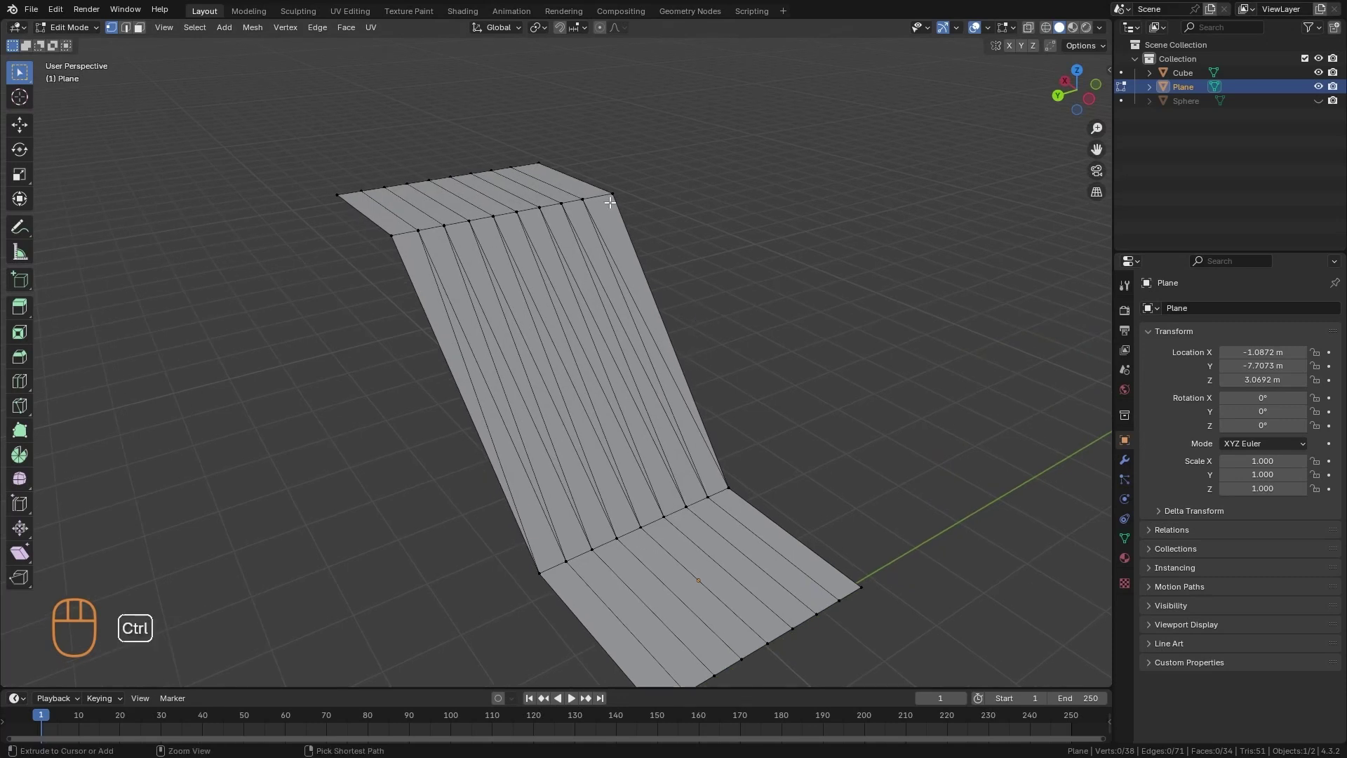
{"action": "key", "text": "ctrl+z"}
{"action": "key", "text": "ctrl+z"}
{"action": "key", "text": "ctrl+z"}
{"action": "key", "text": "ctrl+z"}
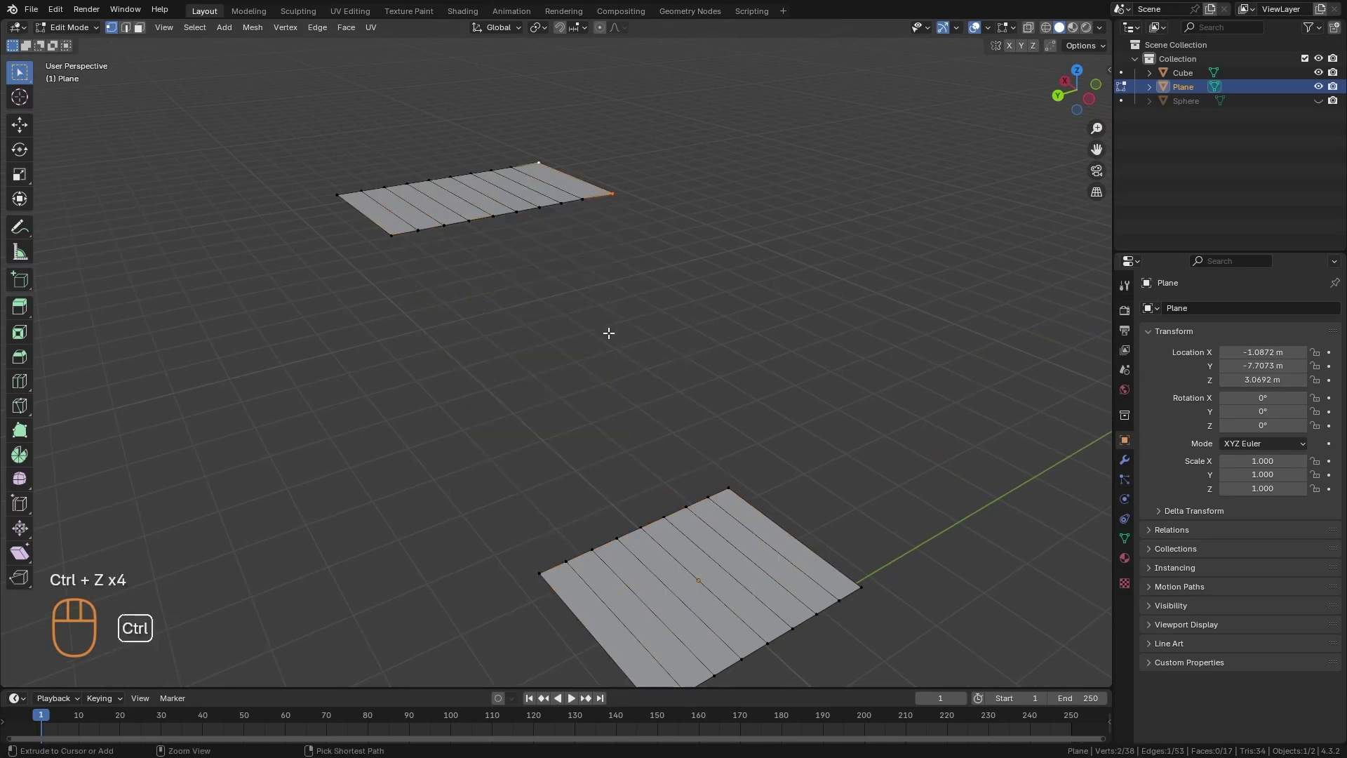
Leave Edit Mode on the planes and select the object made of the two open cubes
{"action": "key", "text": "Tab"}
{"action": "key", "text": "alt+a"}
{"action": "left_click_drag", "start_coordinate": [751, 237], "coordinate": [561, 428], "text": "ctrl+alt"}
{"action": "left_click_drag", "start_coordinate": [561, 428], "coordinate": [771, 289], "text": "alt+shift"}
{"action": "left_click_drag", "start_coordinate": [674, 491], "coordinate": [692, 260], "text": "alt"}
{"action": "left_click", "coordinate": [702, 234]}
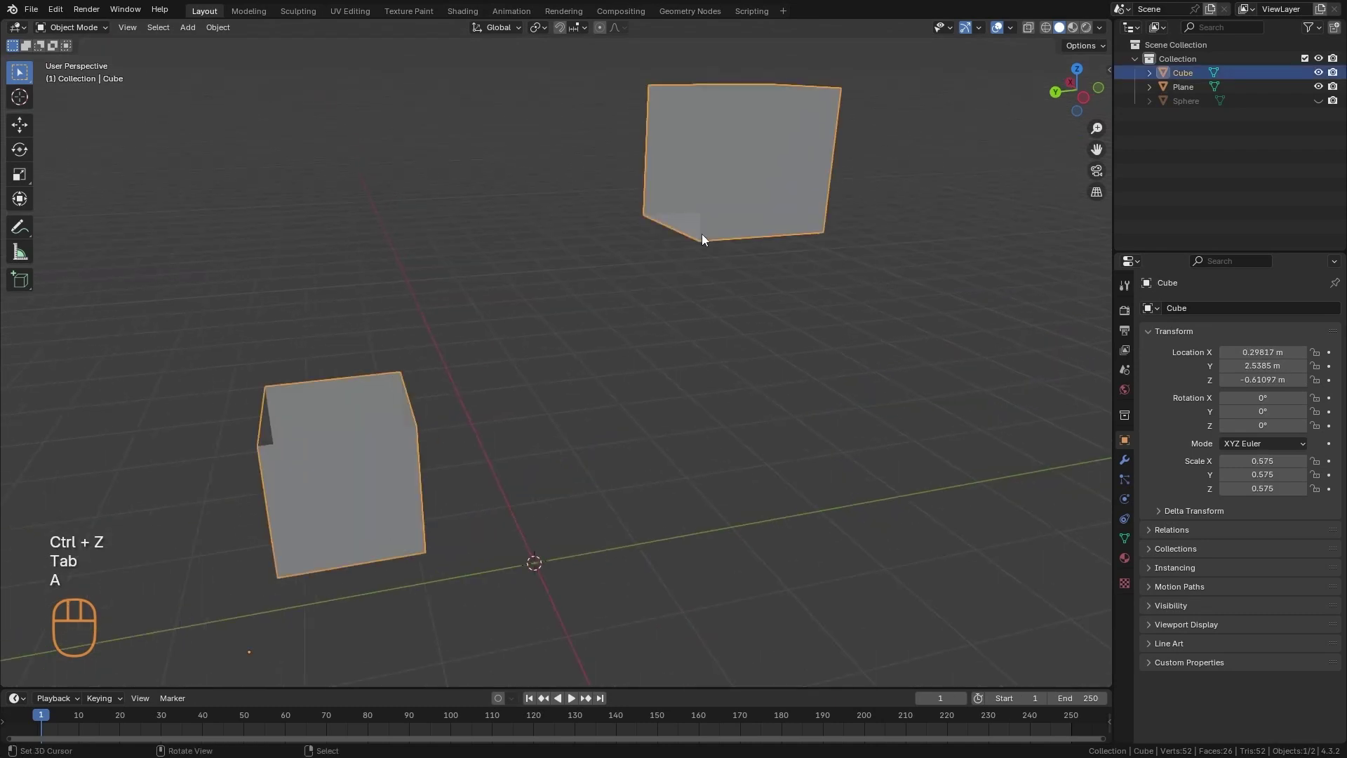
{"action": "left_click_drag", "start_coordinate": [744, 351], "coordinate": [719, 391], "text": "alt"}
In Edit Mode, select the open border loops of both cubes and connect them with Bridge Edge Loops
{"action": "key", "text": "Tab"}
{"action": "right_click", "coordinate": [661, 219], "text": "alt"}
{"action": "left_click_drag", "start_coordinate": [662, 222], "coordinate": [719, 242], "text": "alt+shift"}
{"action": "left_click_drag", "start_coordinate": [719, 242], "coordinate": [718, 300], "text": "alt"}
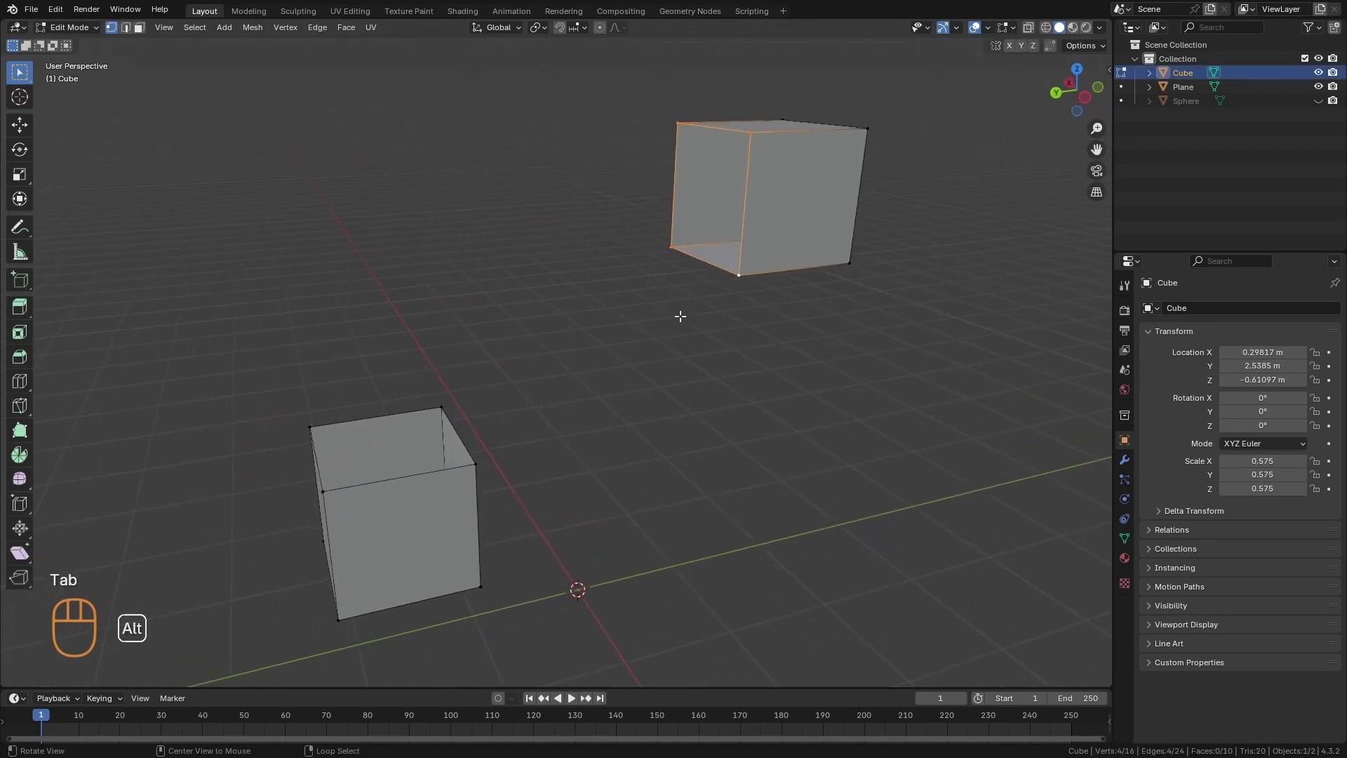
{"action": "left_click", "coordinate": [382, 417], "text": "alt+shift"}
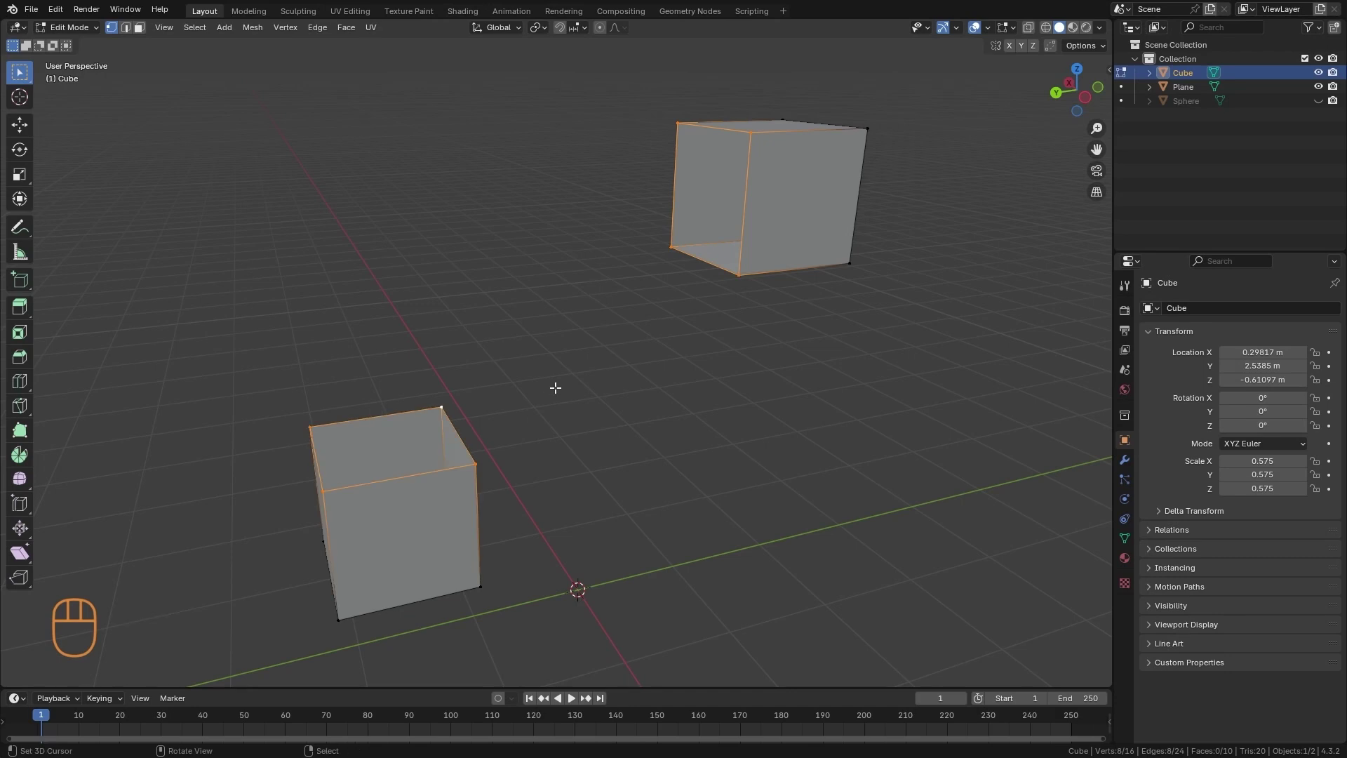
{"action": "key", "text": "space"}
{"action": "left_click", "coordinate": [615, 411]}
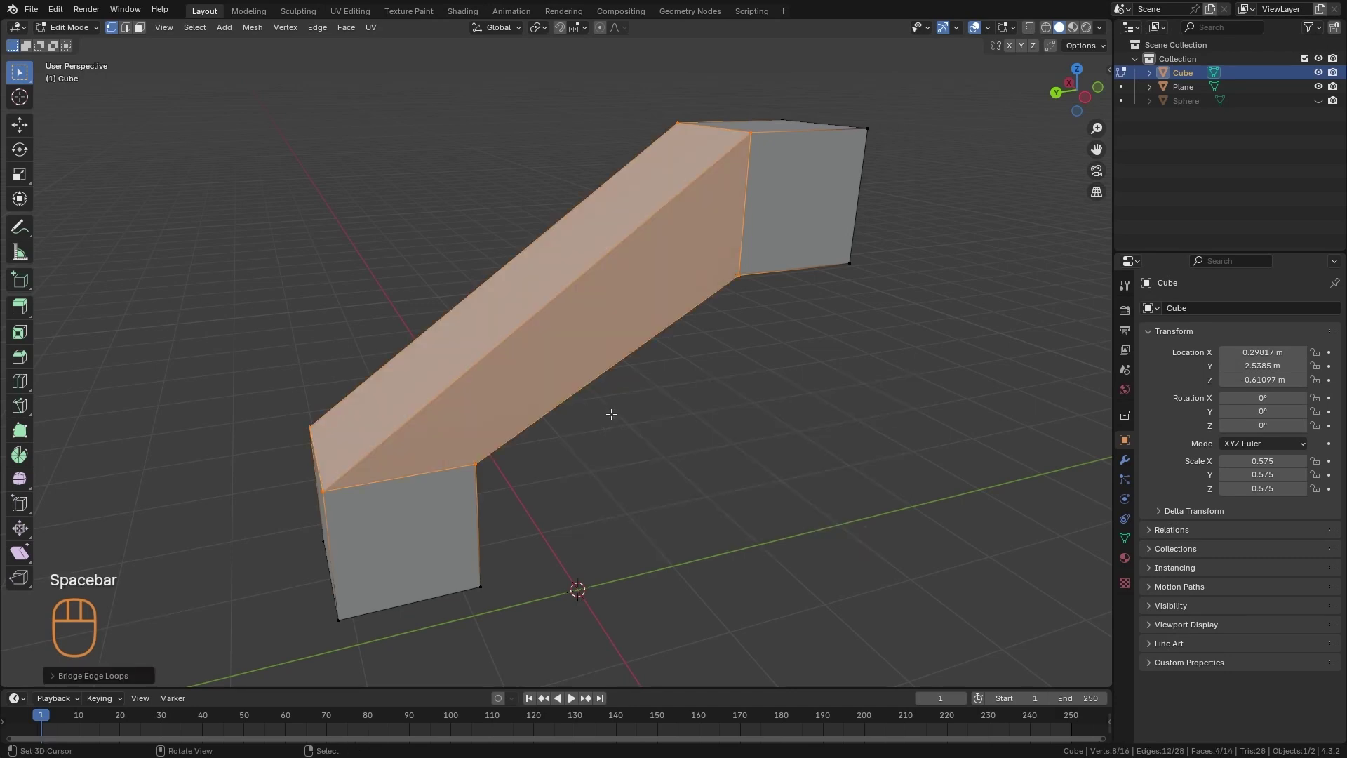
Set the bridge between the cubes to 11 cuts with a smoothness of 0.670
{"action": "left_click", "coordinate": [57, 675]}
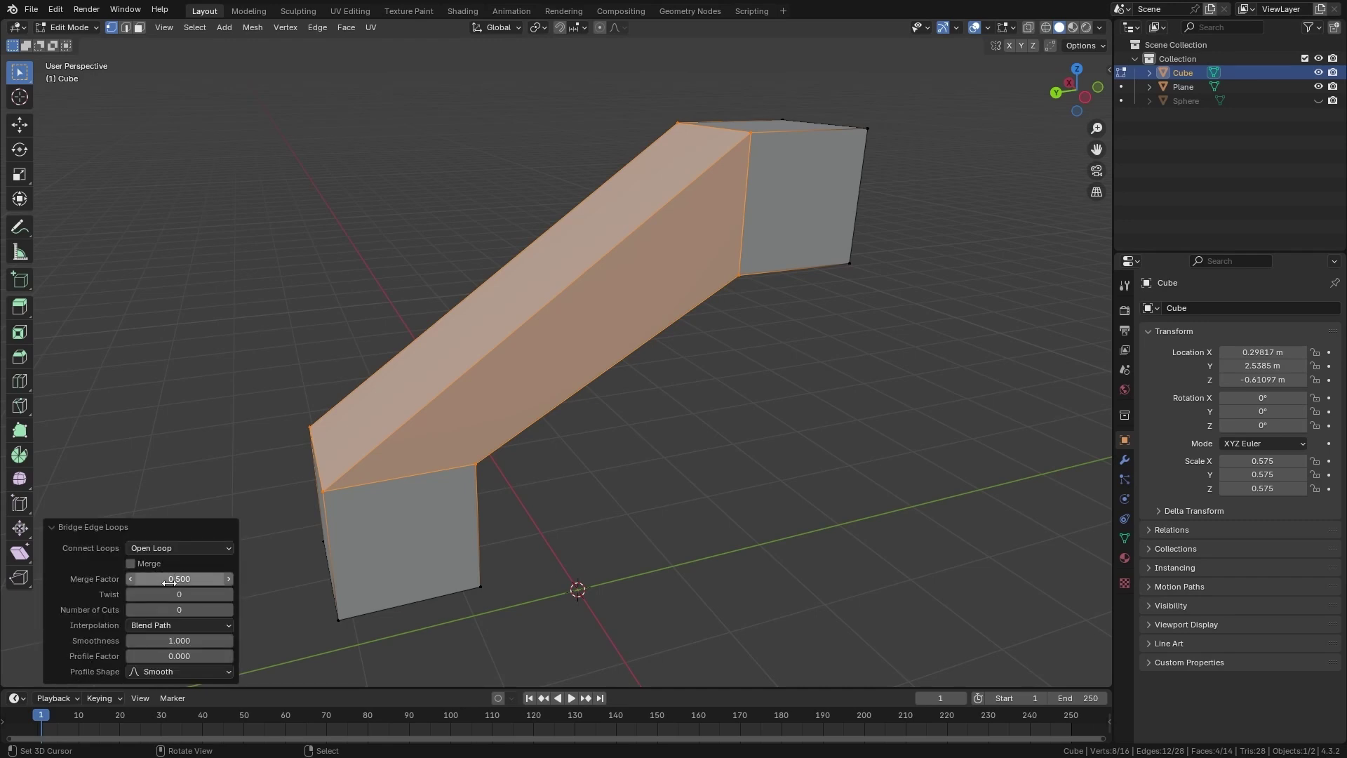
{"action": "left_click_drag", "start_coordinate": [175, 609], "coordinate": [192, 611]}
{"action": "middle_click_drag", "start_coordinate": [517, 390], "coordinate": [572, 428]}
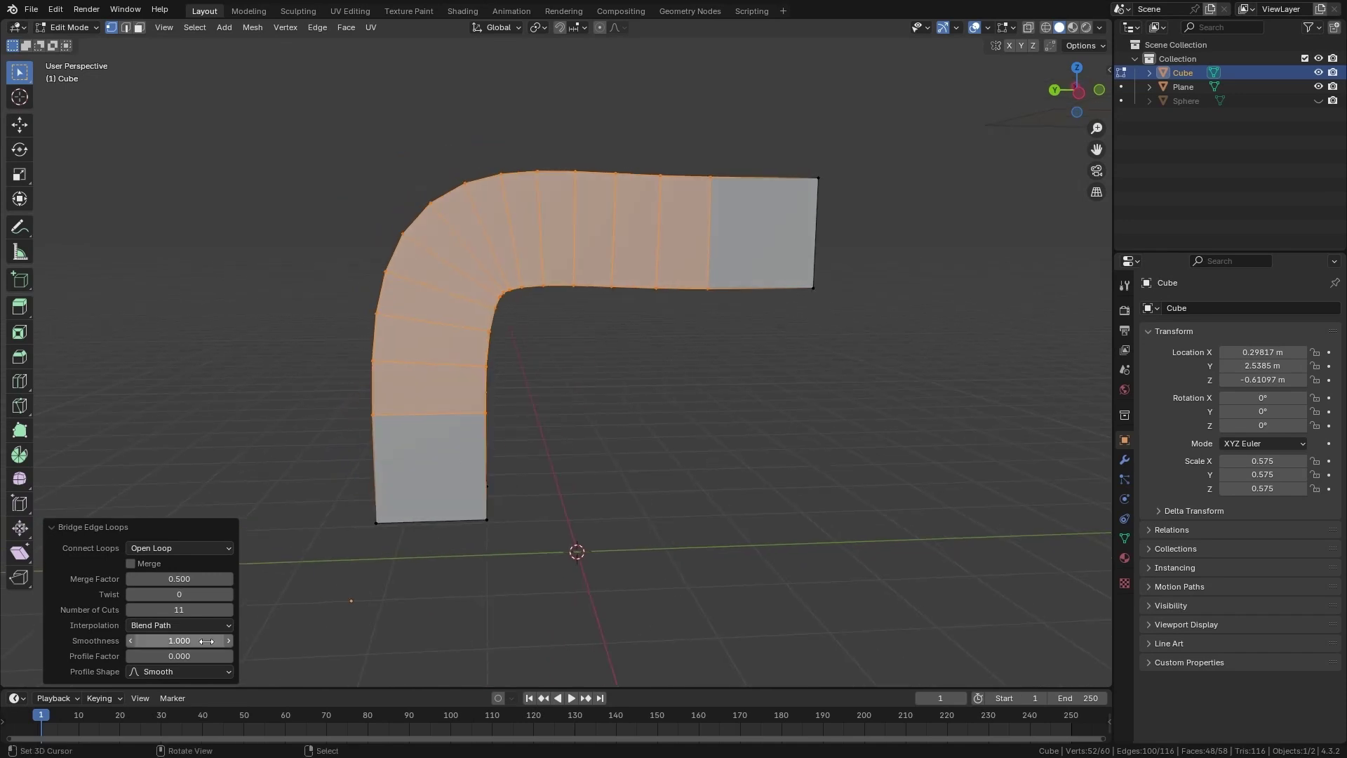
{"action": "left_click_drag", "start_coordinate": [206, 641], "coordinate": [178, 641]}
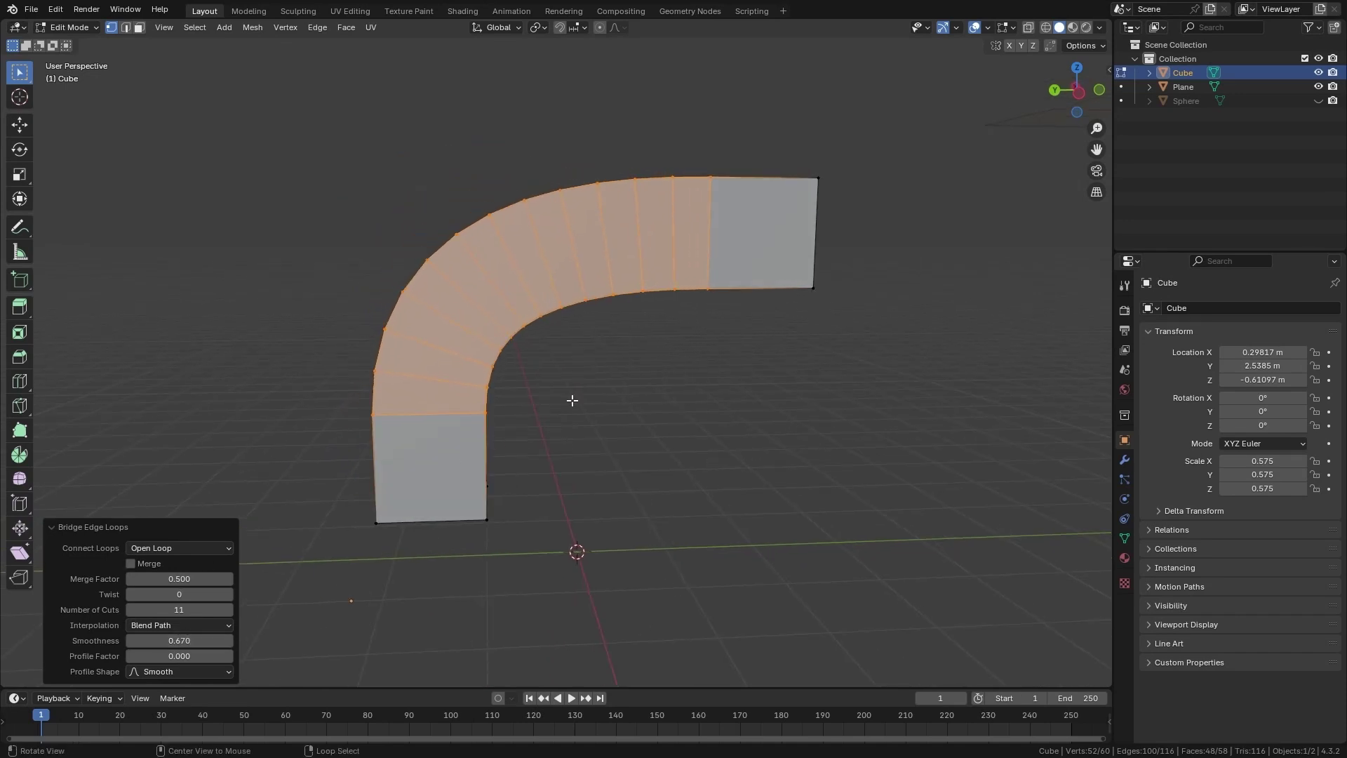
{"action": "middle_click_drag", "start_coordinate": [571, 400], "coordinate": [421, 512]}
{"action": "scroll", "coordinate": [682, 506], "scroll_direction": "up", "scroll_amount": 2}
{"action": "left_click_drag", "start_coordinate": [203, 655], "coordinate": [162, 641]}
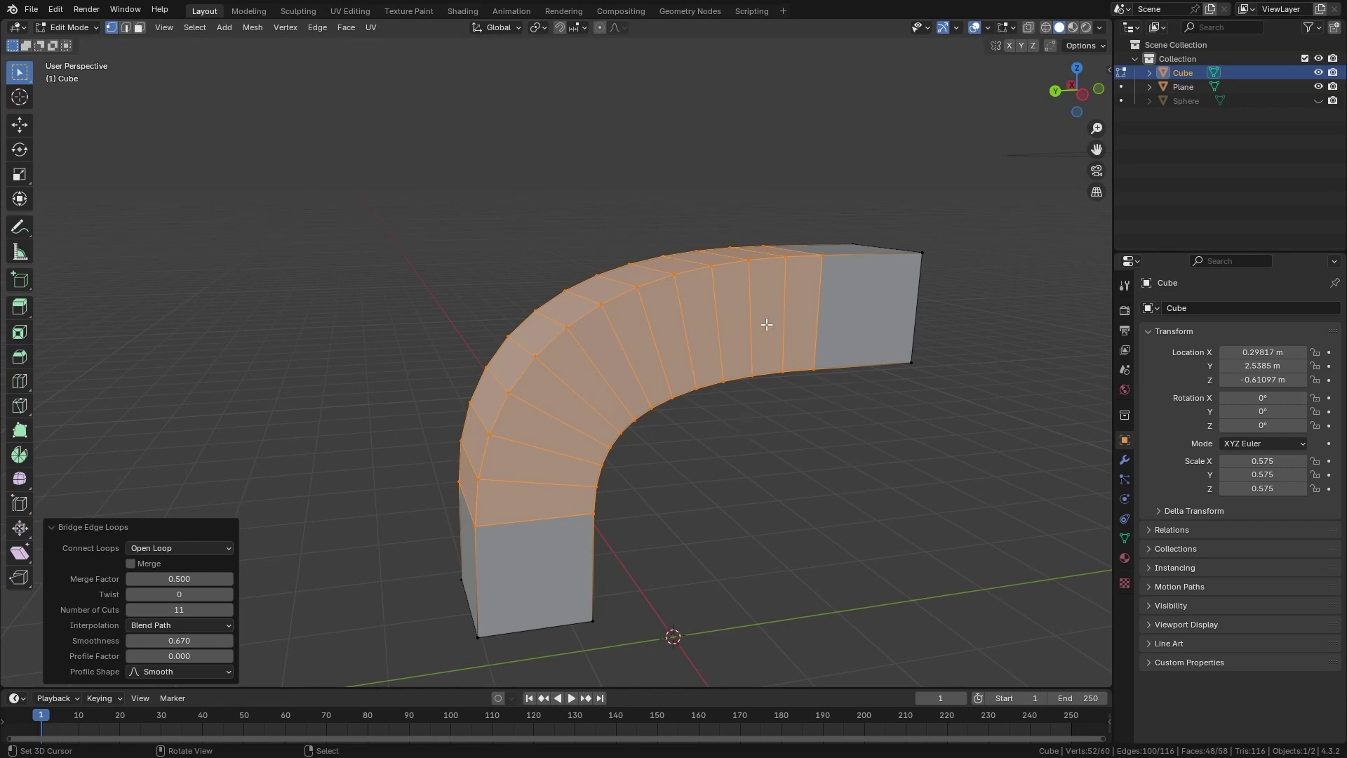
Return to Object Mode and deselect the bridged, curved object
{"action": "key", "text": "Tab"}
{"action": "scroll", "coordinate": [789, 381], "scroll_direction": "down", "scroll_amount": 5}
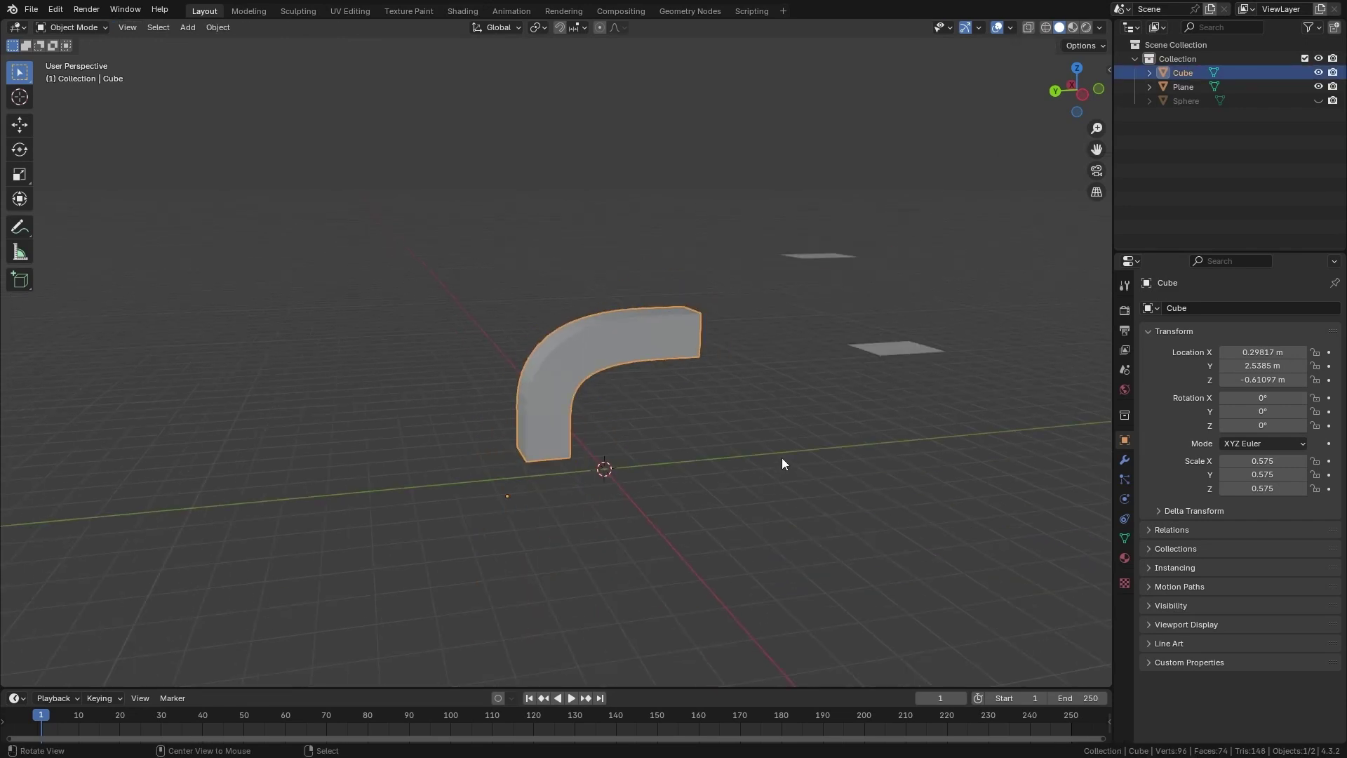
{"action": "left_click", "coordinate": [803, 414]}
{"action": "middle_click_drag", "start_coordinate": [803, 414], "coordinate": [731, 433]}
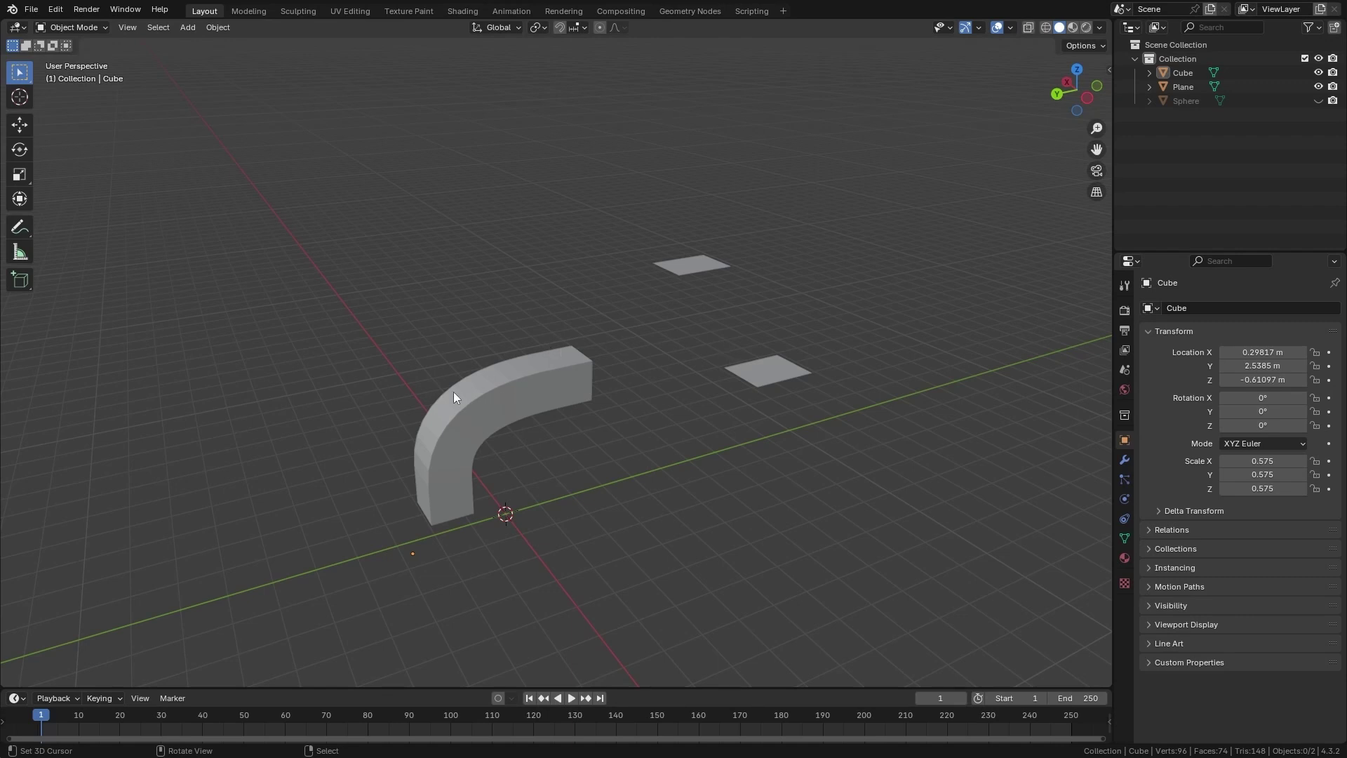
Select the curved object again and enter Edit Mode with none of its geometry selected
{"action": "left_click", "coordinate": [559, 363]}
{"action": "key", "text": "Tab"}
{"action": "left_click", "coordinate": [516, 274]}
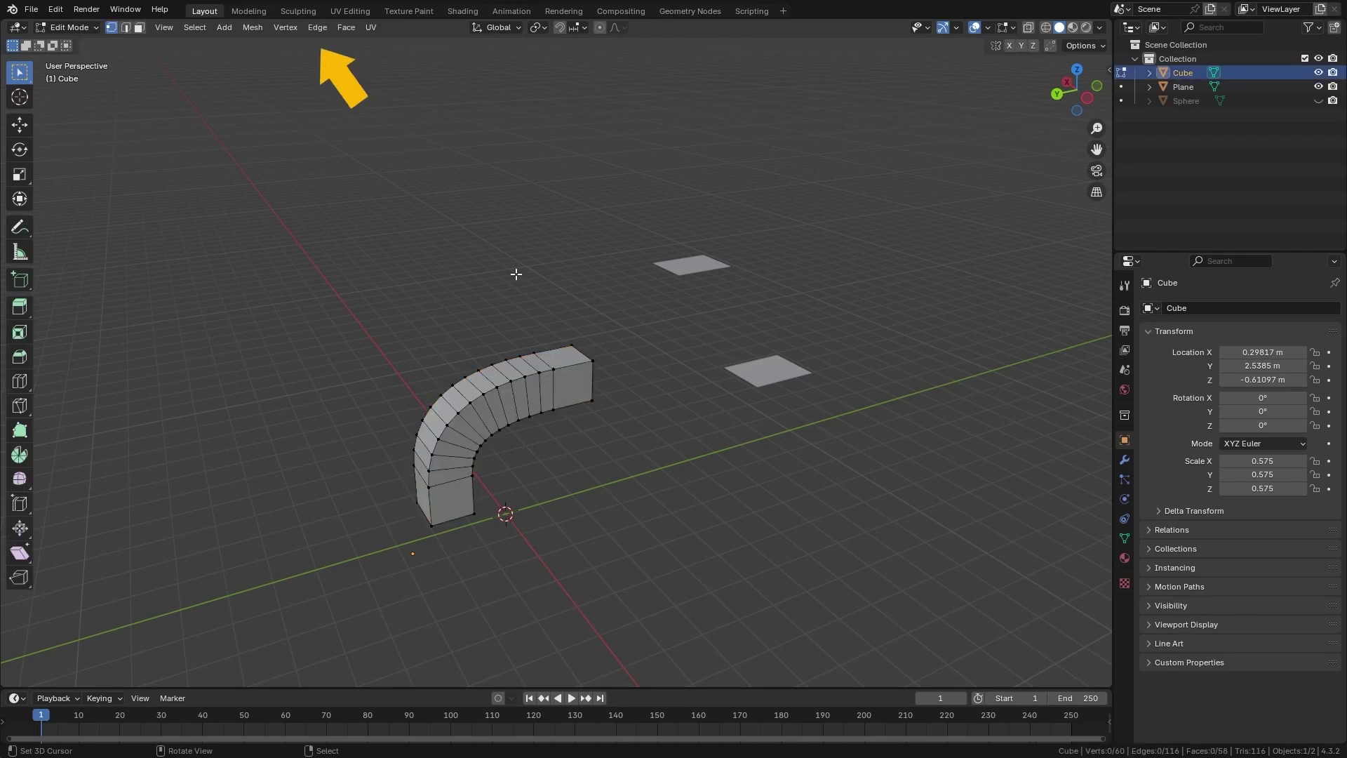
Examine the vertex, edge and face commands available for the mesh
{"action": "left_click", "coordinate": [286, 27]}
{"action": "left_click", "coordinate": [318, 75]}
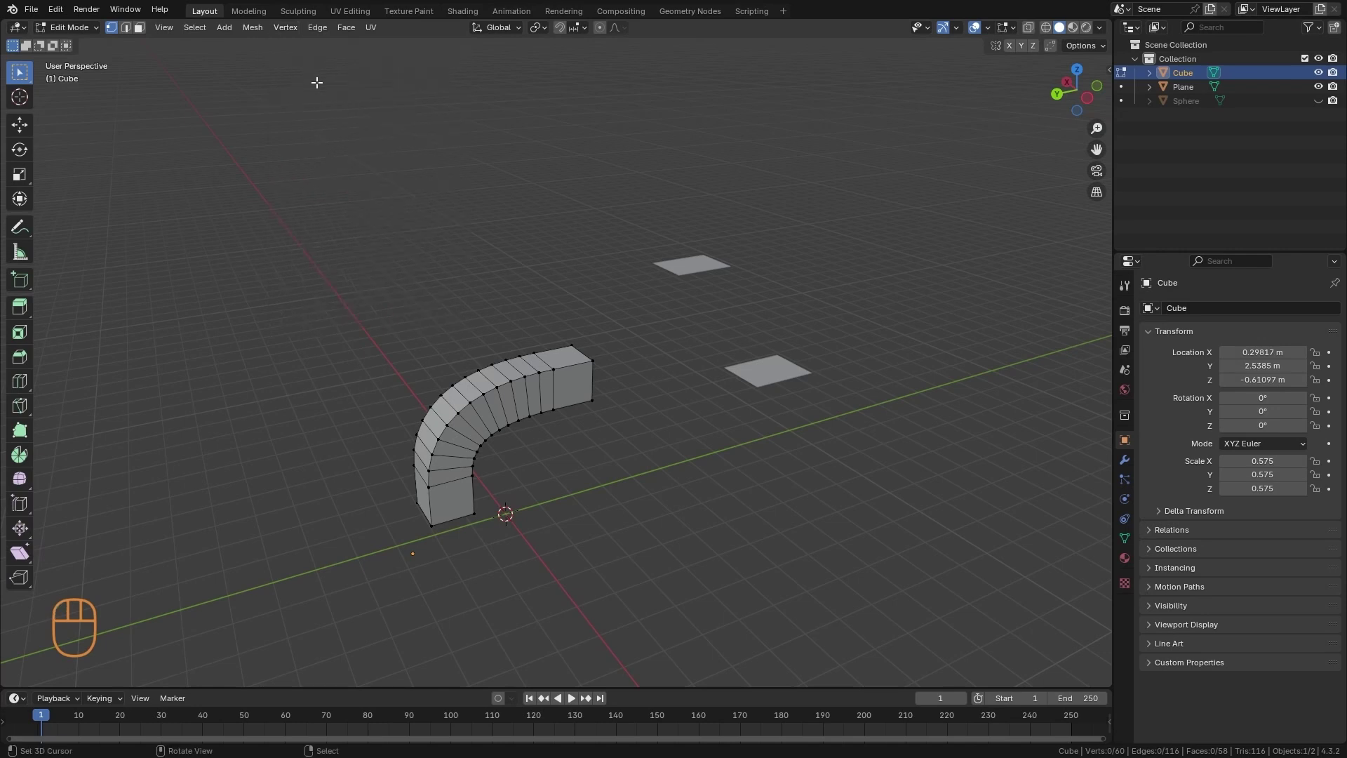
{"action": "key", "text": "ctrl"}
{"action": "key", "text": "ctrl+v"}
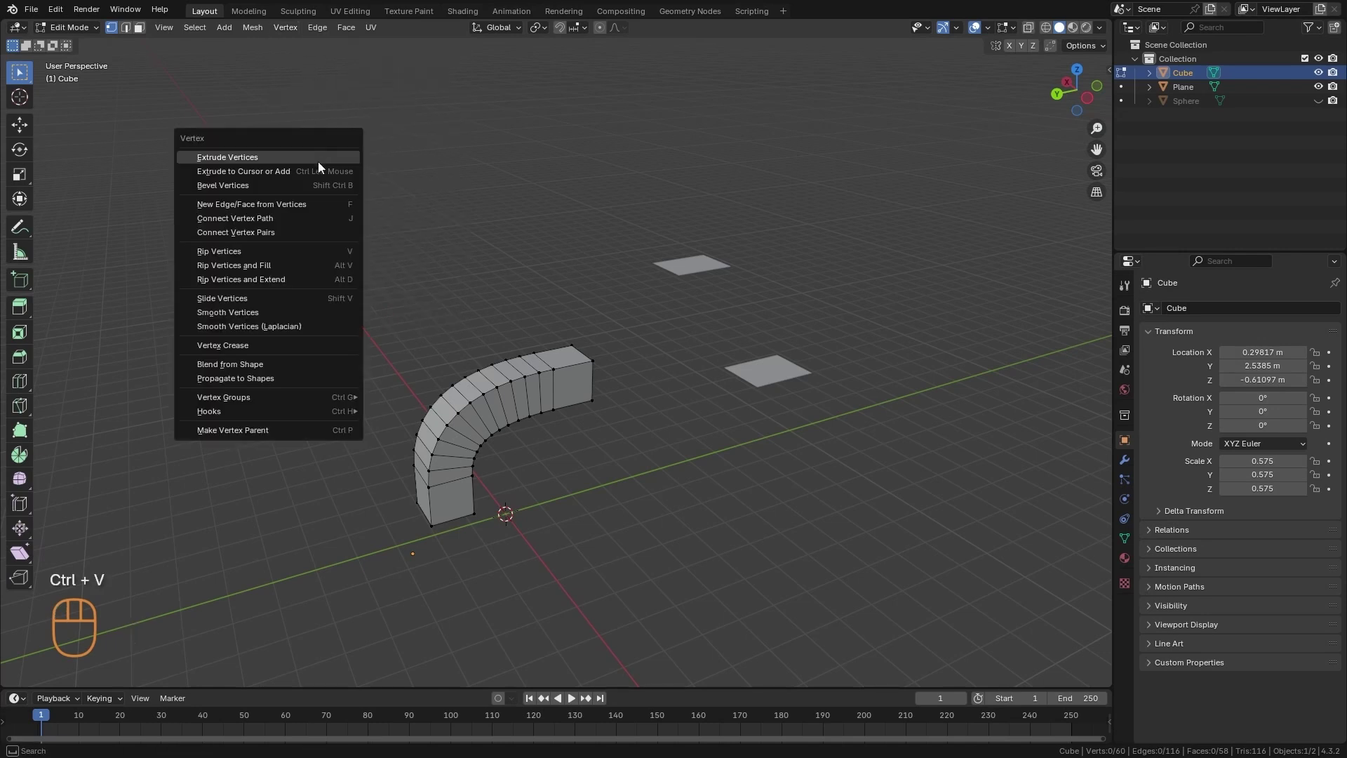
{"action": "left_click", "coordinate": [245, 331]}
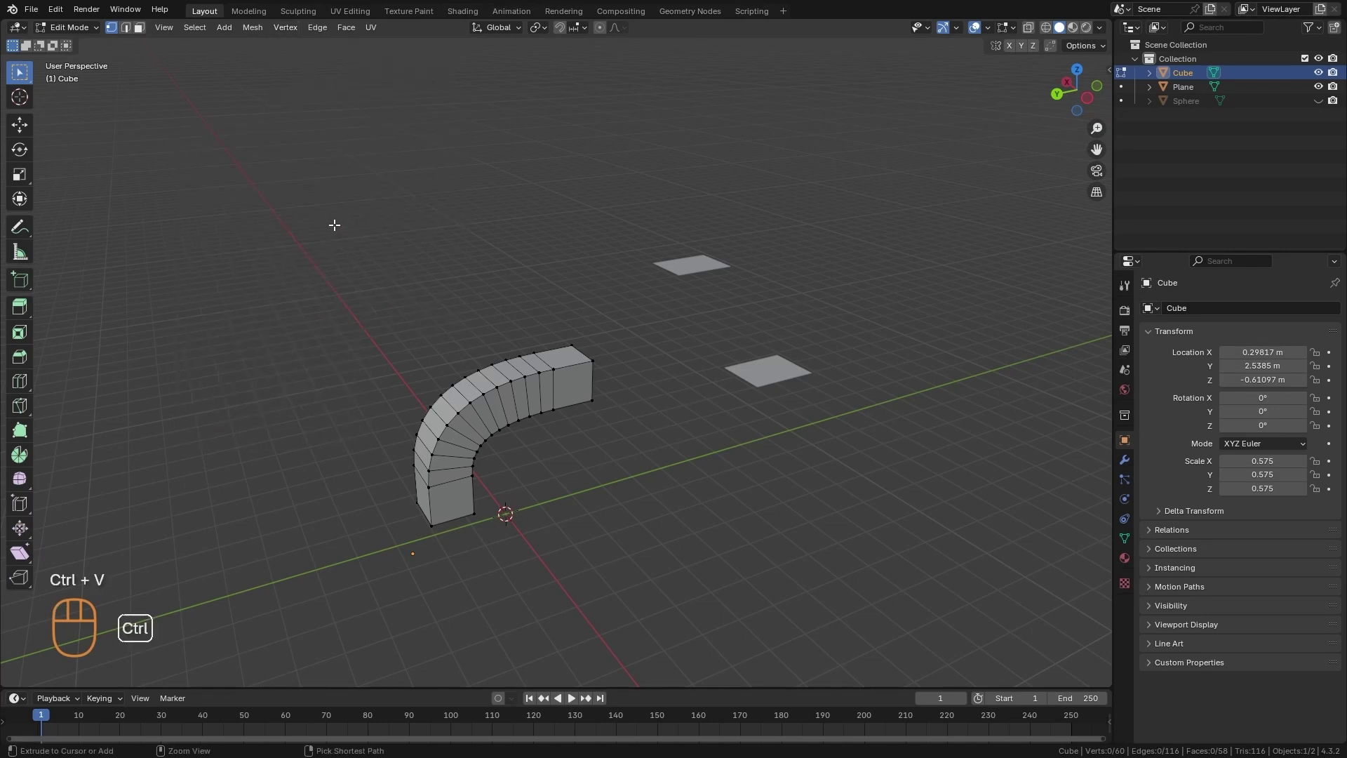
{"action": "key", "text": "ctrl+e"}
{"action": "key", "text": "ctrl+f"}
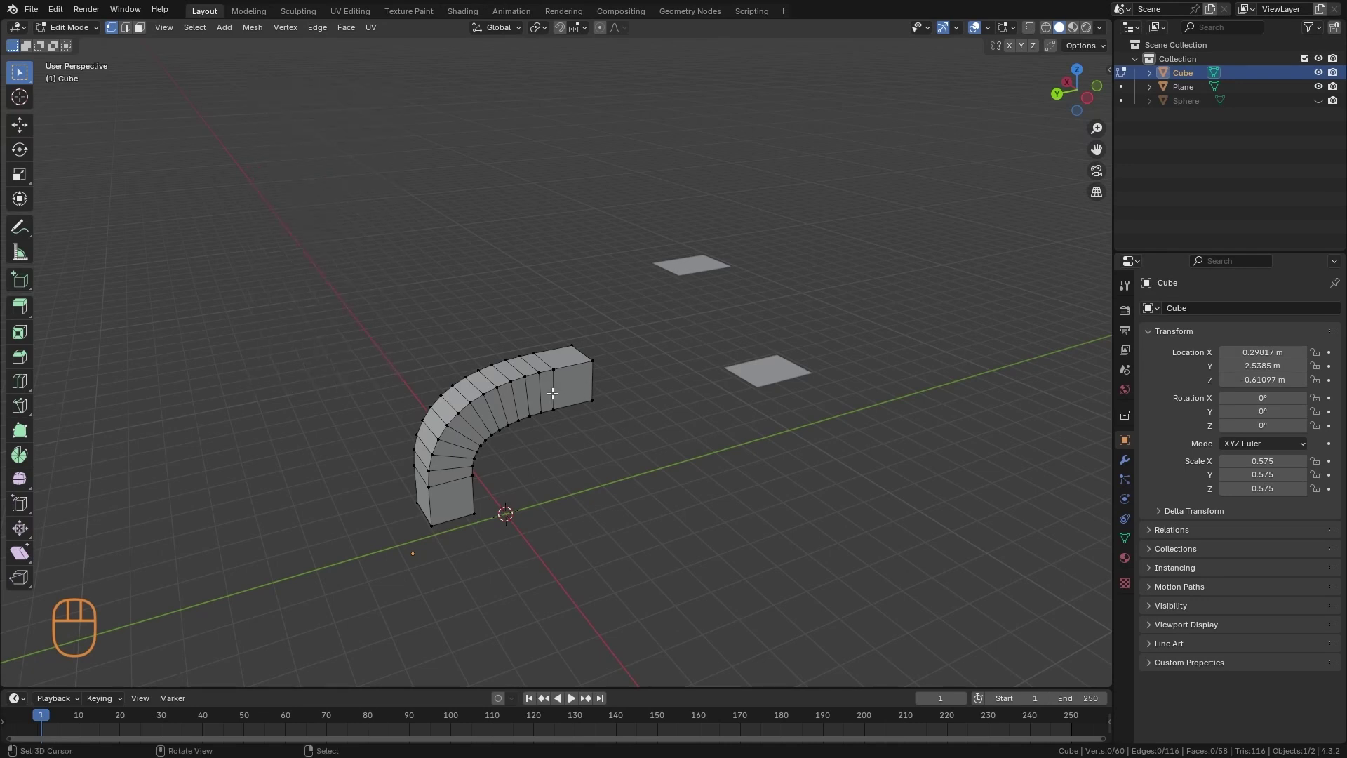
Search the available commands for "bri" to locate Bridge Edge Loops
{"action": "key", "text": "space"}
{"action": "type", "text": "bri"}
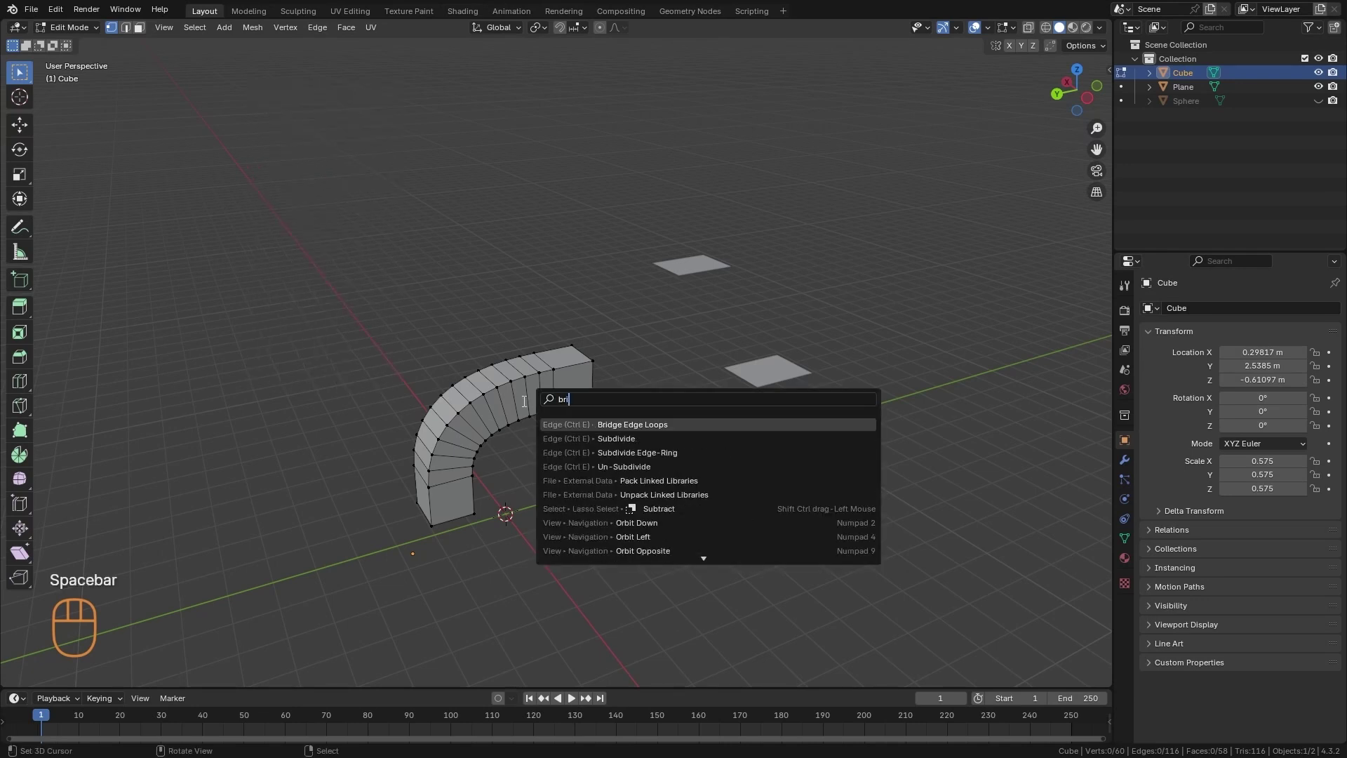